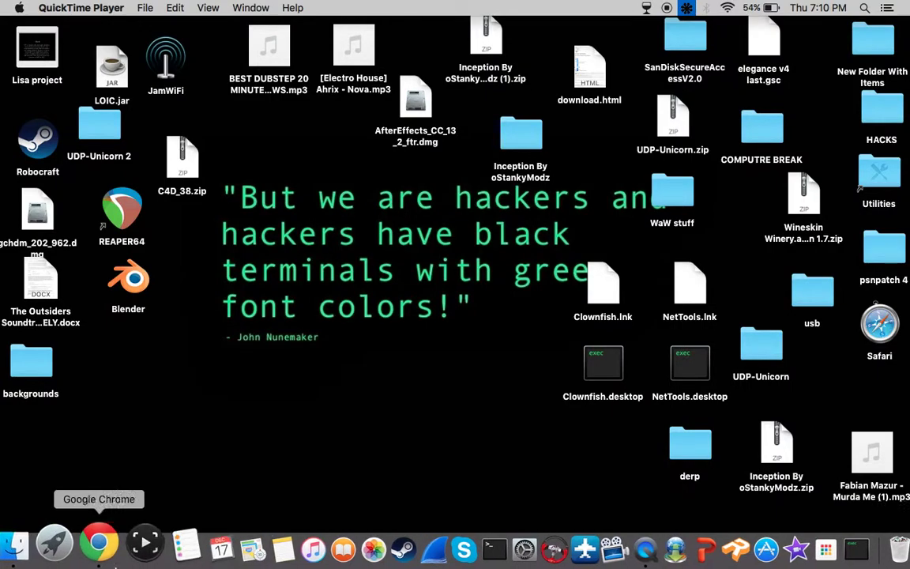
# Open the Panzoid Tools bookmark in a new Chrome tab beside the YouTube channel page.
pyautogui.click(101, 550)
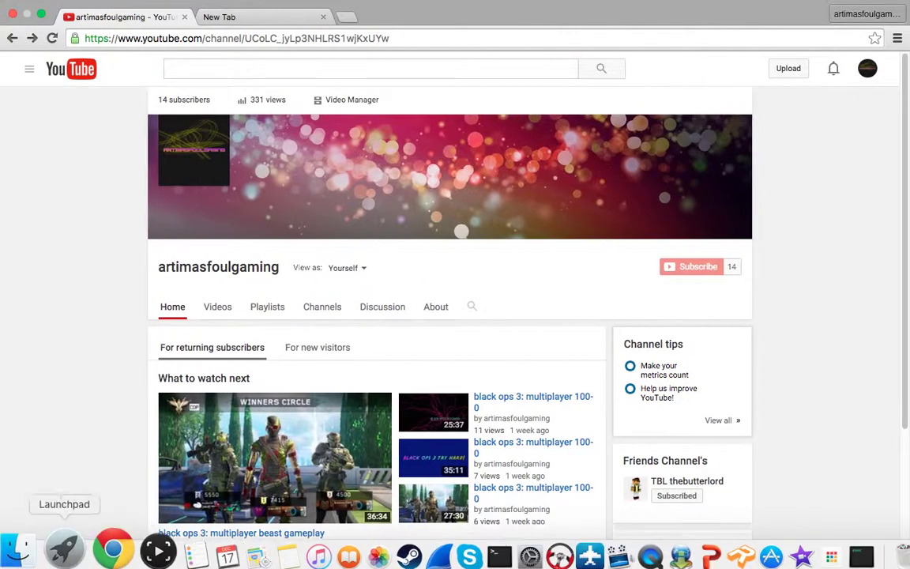
pyautogui.click(269, 19)
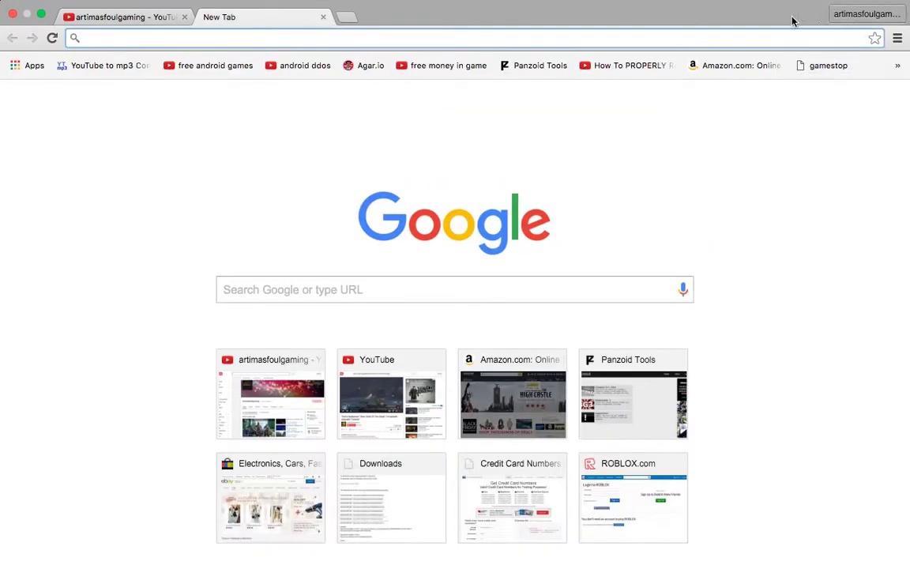
pyautogui.click(540, 66)
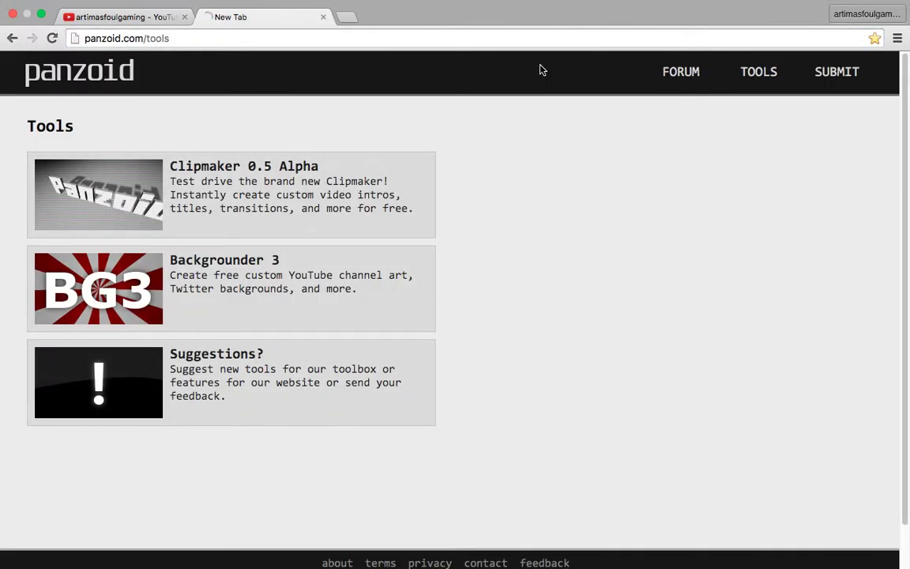
pyautogui.click(134, 17)
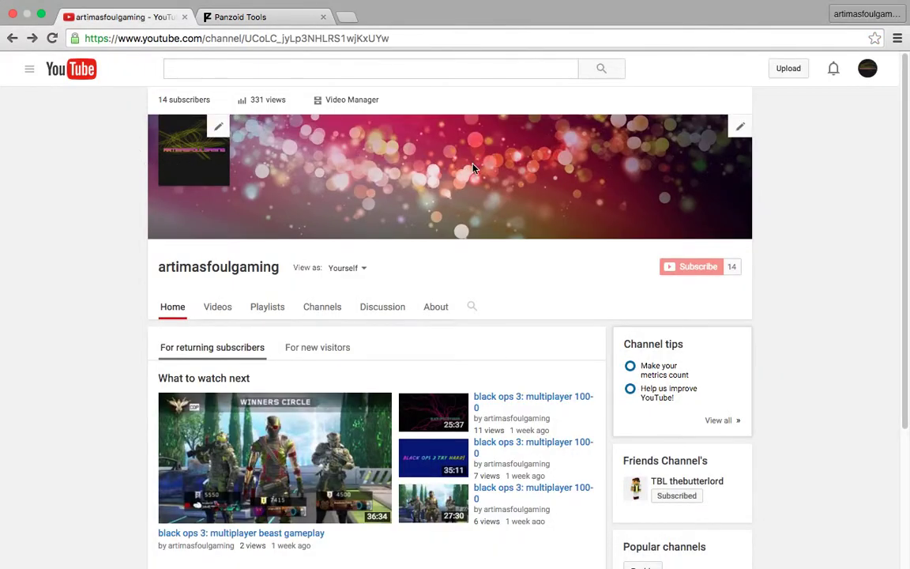
pyautogui.click(298, 25)
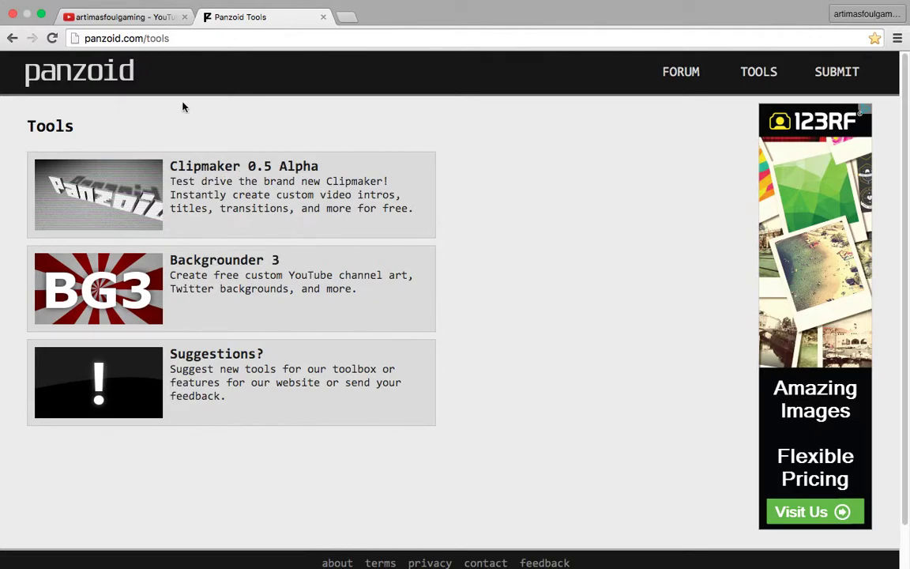
# Edit the address bar to drop the tools part and load the Panzoid site.
pyautogui.click(177, 37)
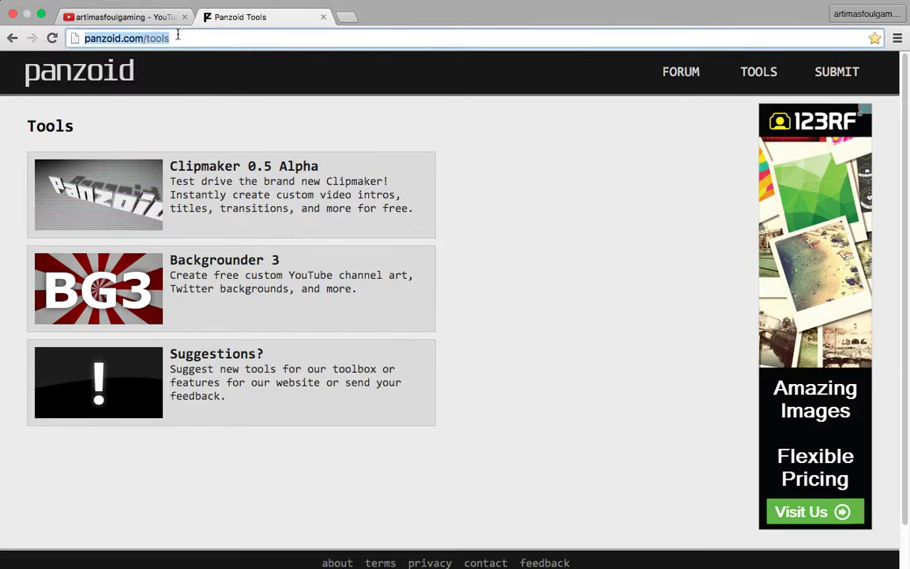
pyautogui.click(178, 36)
pyautogui.press('BackSpace')
pyautogui.press('BackSpace')
pyautogui.press('BackSpace')
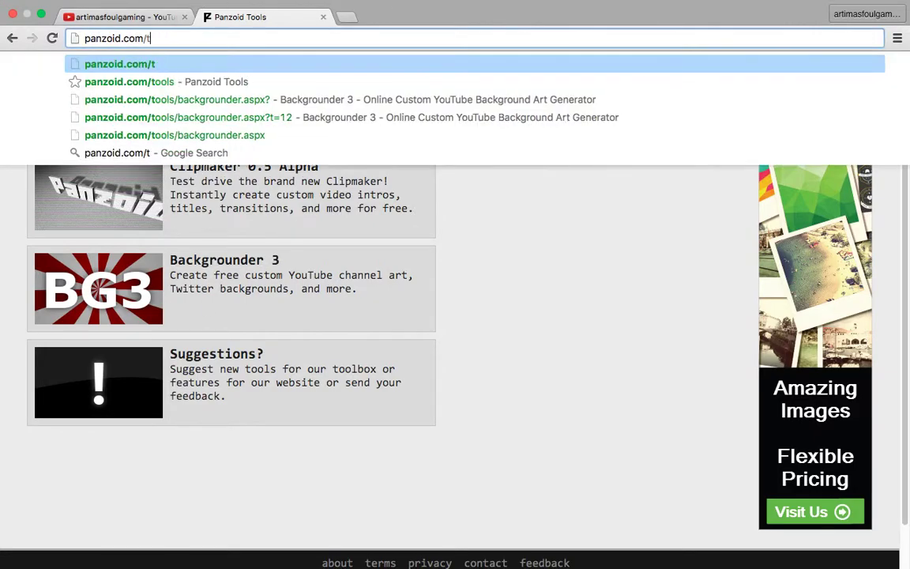
pyautogui.press('BackSpace')
pyautogui.press('BackSpace')
pyautogui.press('Return')
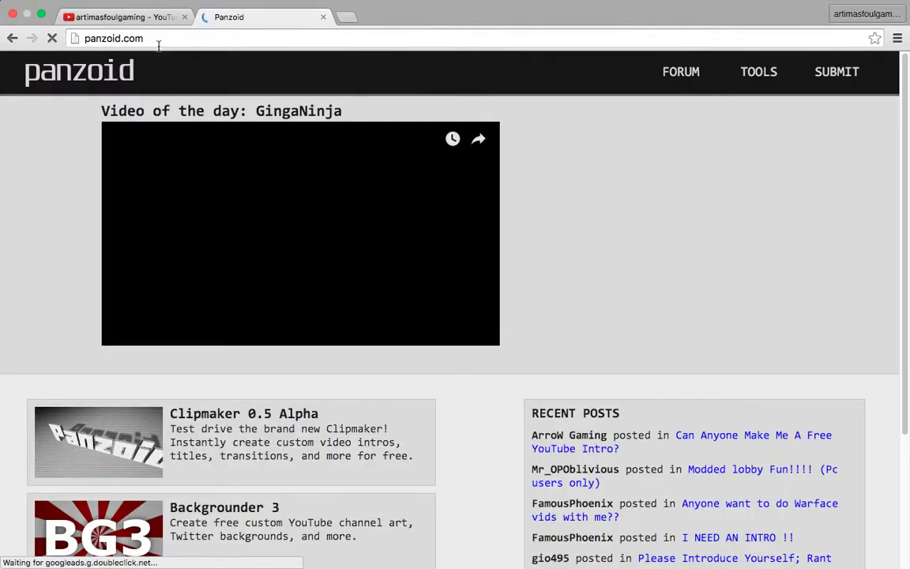
pyautogui.scroll(-4, 205, 334)
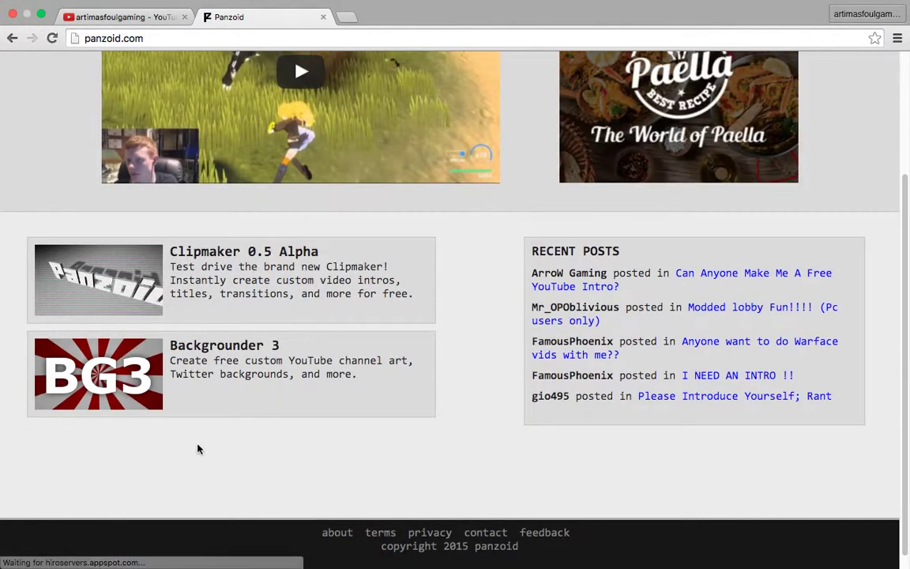
pyautogui.scroll(4, 197, 449)
# Launch Backgrounder 3 and set its canvas type to YouTube Channel Avatar.
pyautogui.click(758, 72)
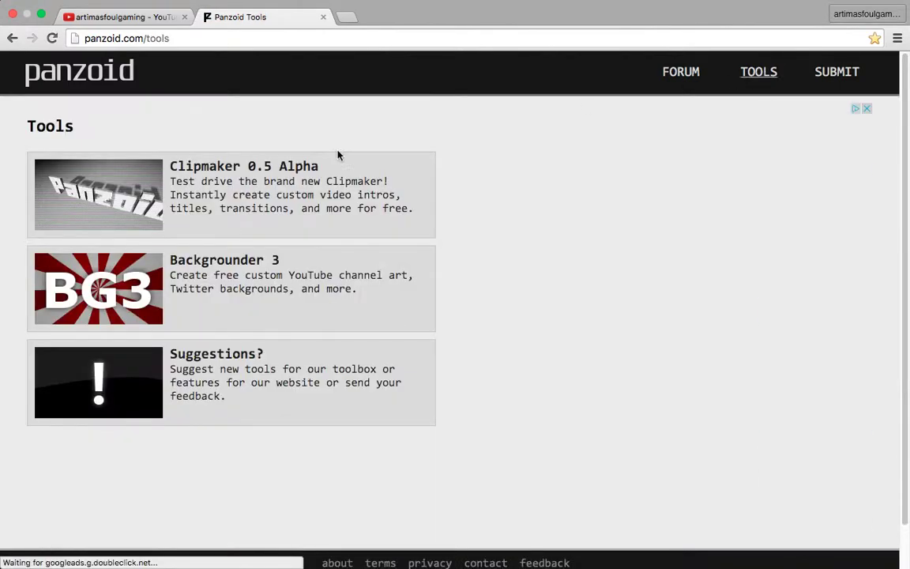
pyautogui.click(230, 262)
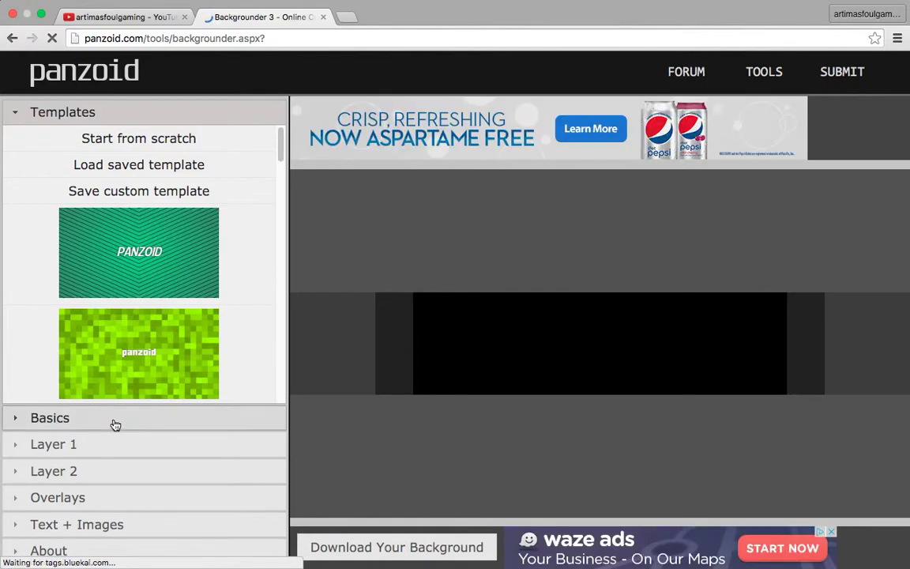
pyautogui.click(114, 421)
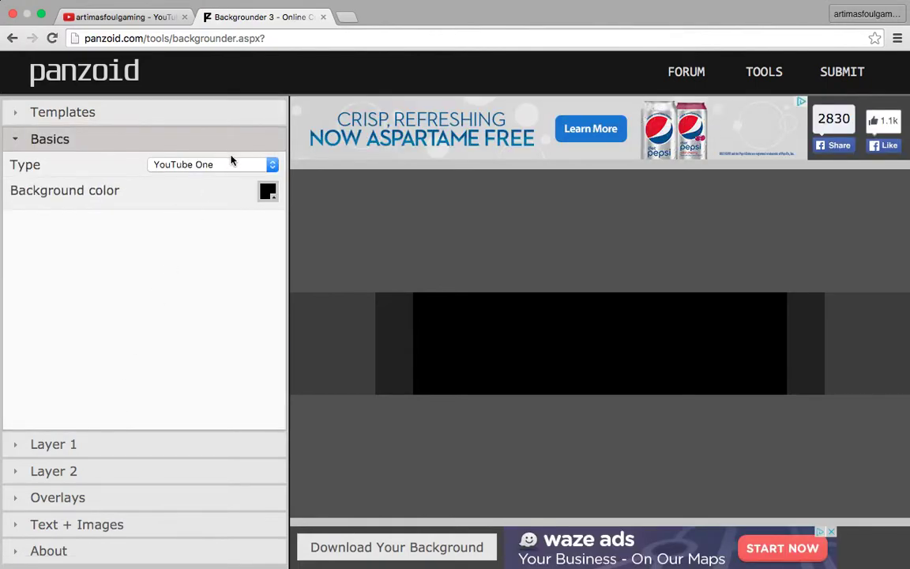
pyautogui.click(229, 165)
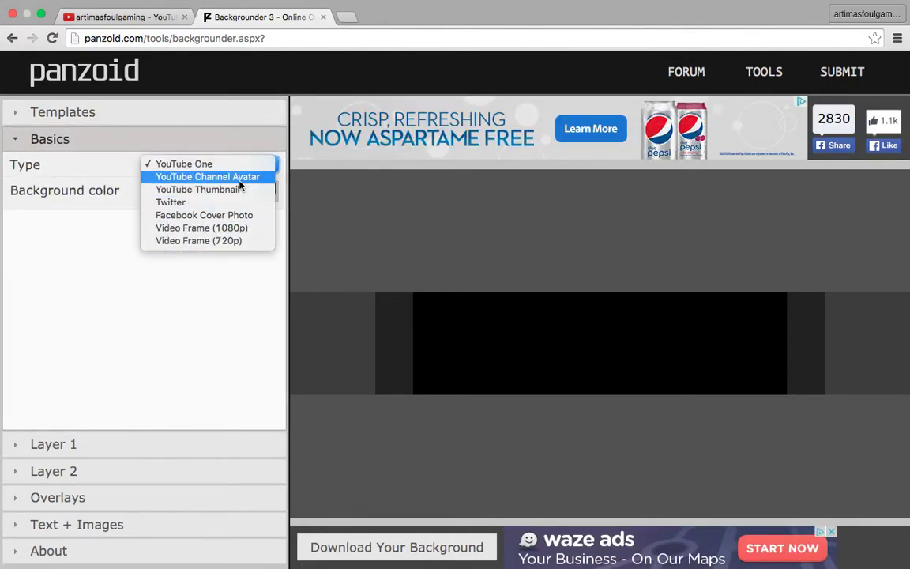
pyautogui.click(237, 177)
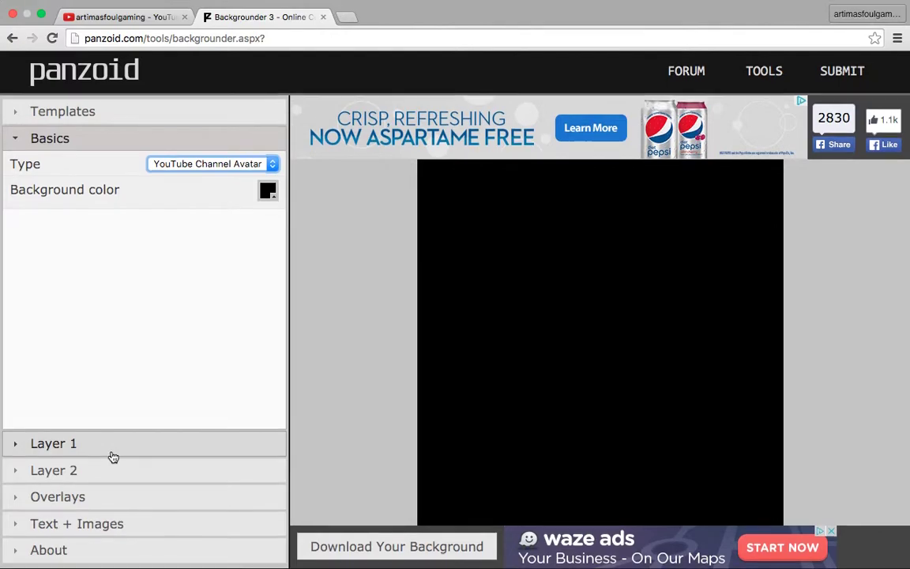
# Browse the Templates list and load the yellow scribble template.
pyautogui.click(87, 115)
pyautogui.scroll(-5, 118, 340)
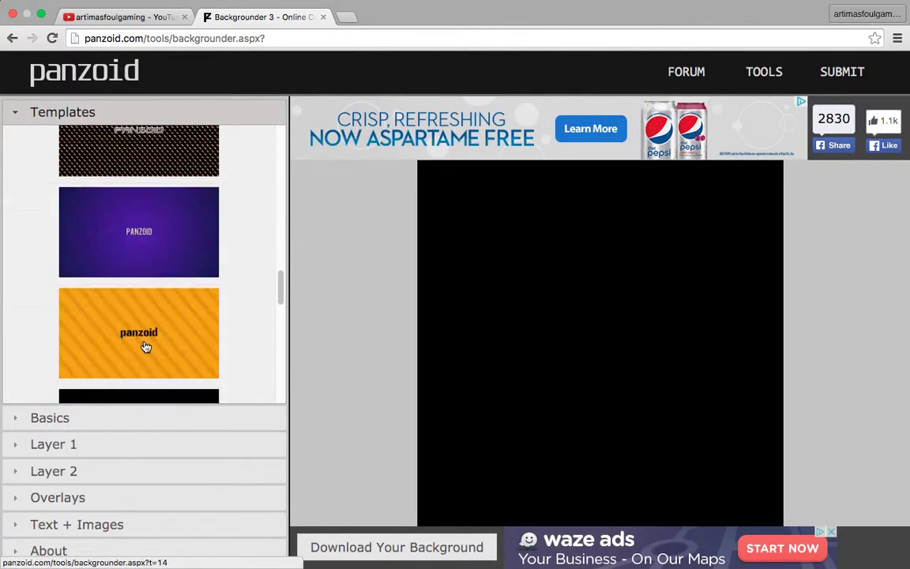
pyautogui.scroll(-2, 143, 345)
pyautogui.scroll(-2, 142, 345)
pyautogui.click(117, 449)
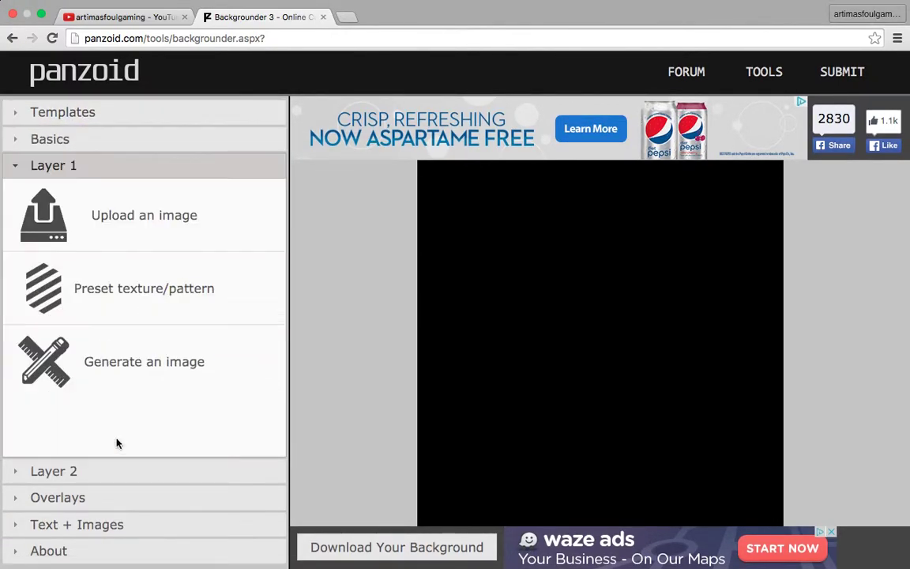
pyautogui.click(88, 115)
pyautogui.scroll(-5, 129, 348)
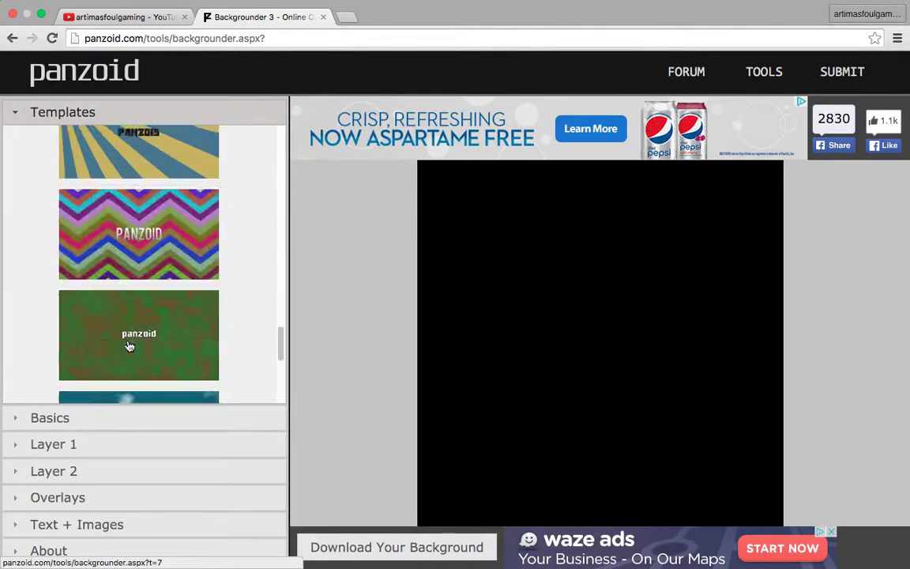
pyautogui.scroll(-2, 128, 346)
pyautogui.click(128, 348)
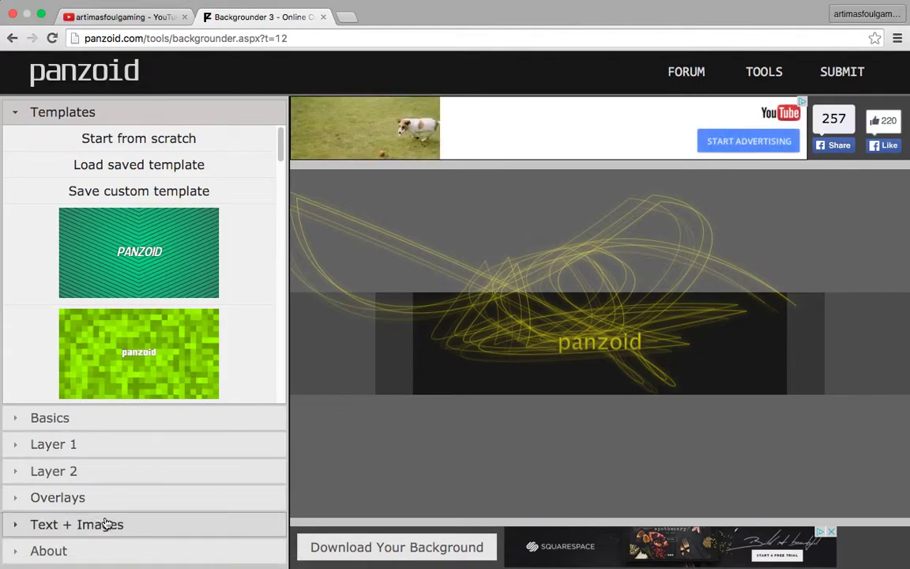
# Replace Sprite 1's text 'panzoid' with 'artimasfoulgaming'.
pyautogui.click(106, 524)
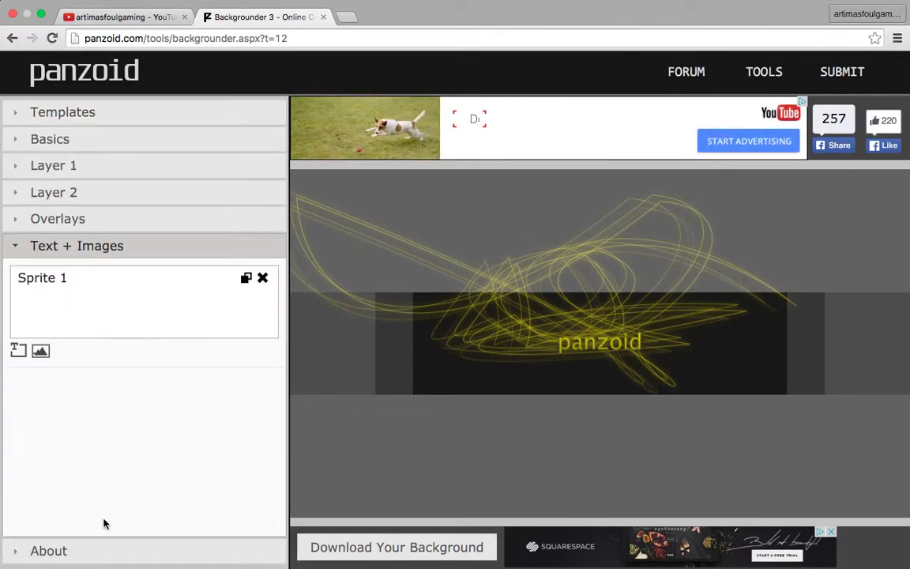
pyautogui.click(83, 286)
pyautogui.doubleClick(82, 378)
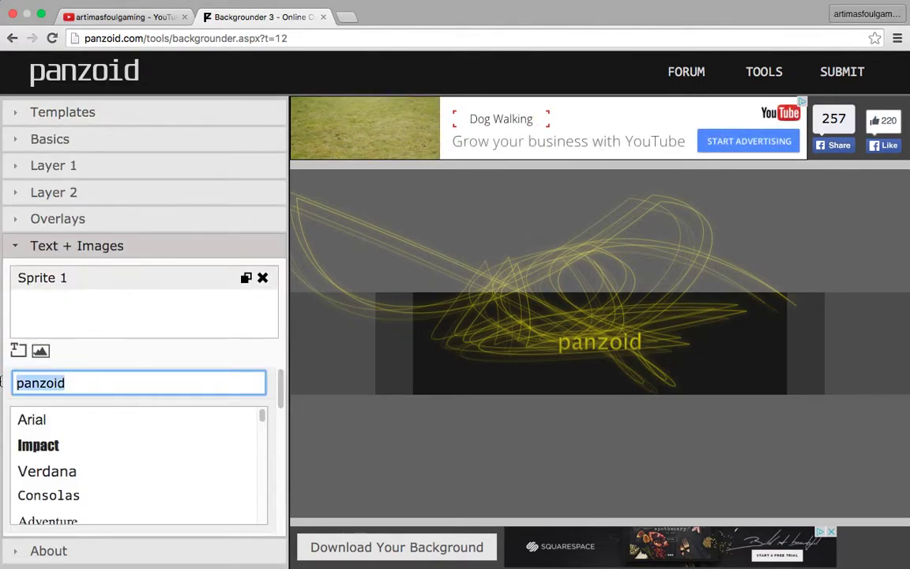
pyautogui.write('a')
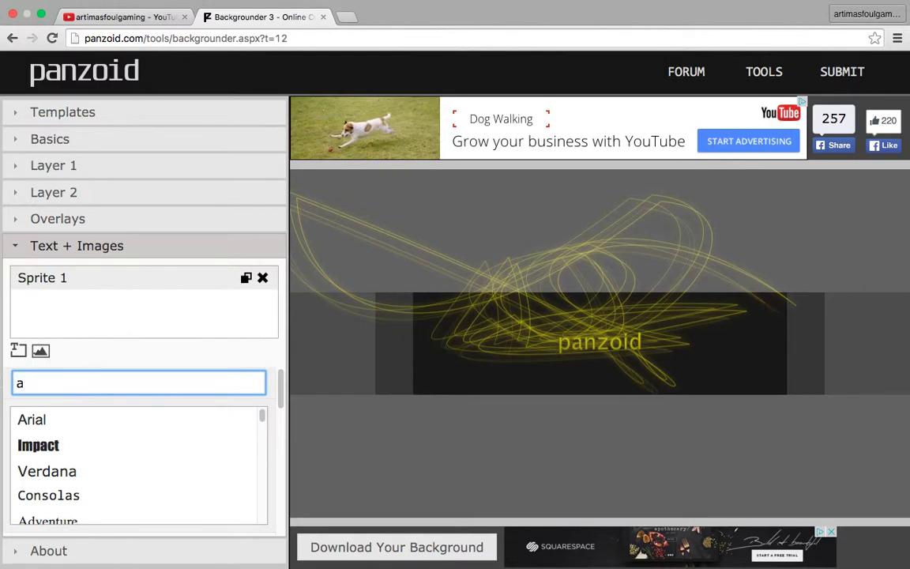
pyautogui.write('rtimasfoulgaming')
# Set the sprite's font to Xirod.
pyautogui.scroll(-1, 100, 477)
pyautogui.scroll(-3, 99, 477)
pyautogui.moveTo(261, 496); pyautogui.dragTo(264, 543)
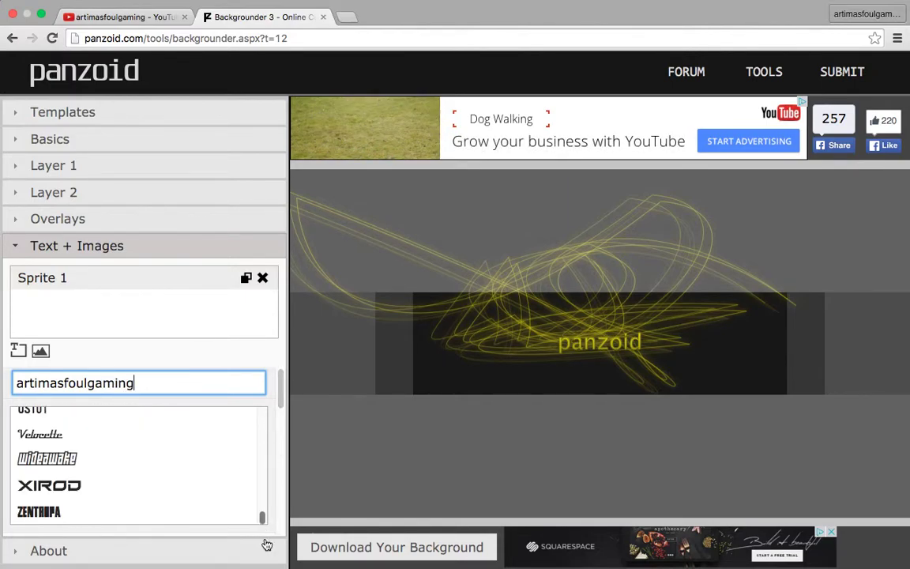
pyautogui.click(90, 481)
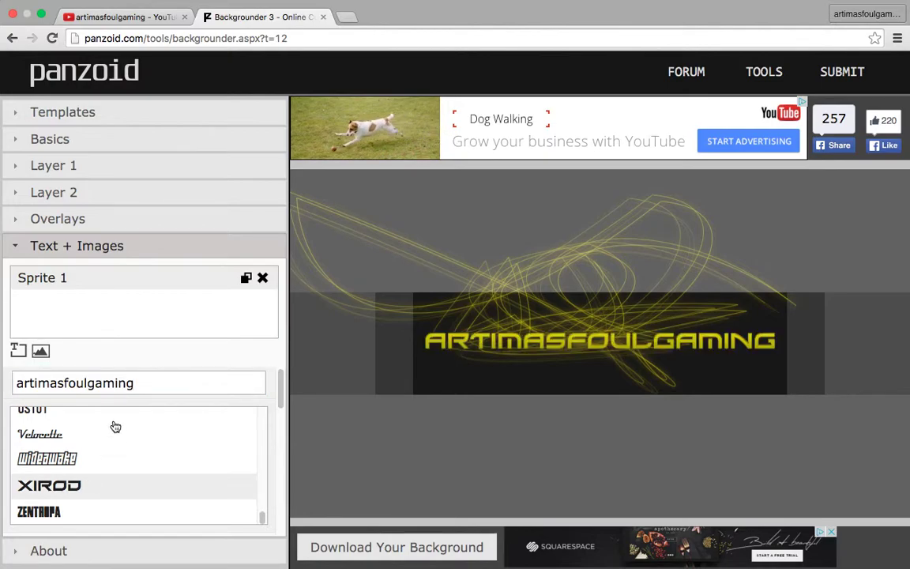
# Make the title gradient's left stop magenta.
pyautogui.scroll(-2, 110, 502)
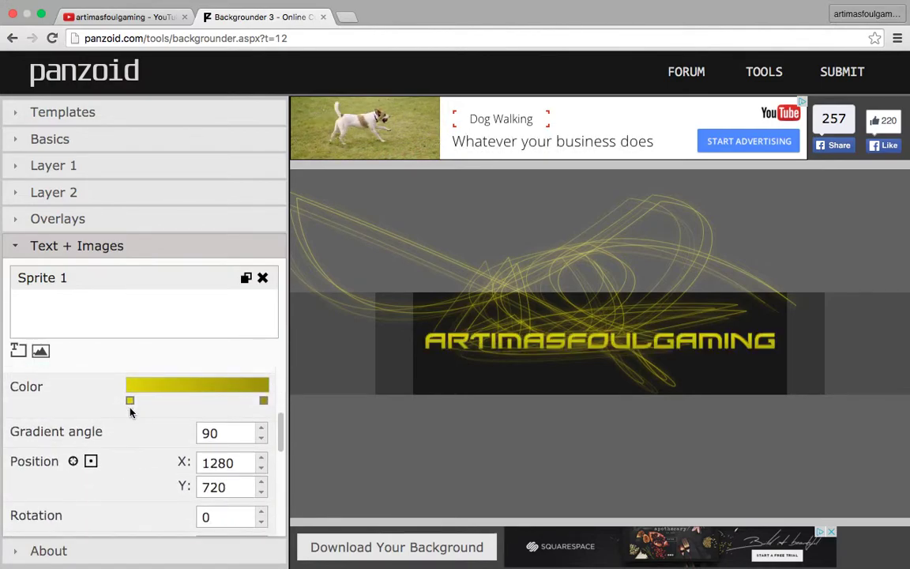
pyautogui.click(130, 401)
pyautogui.click(142, 415)
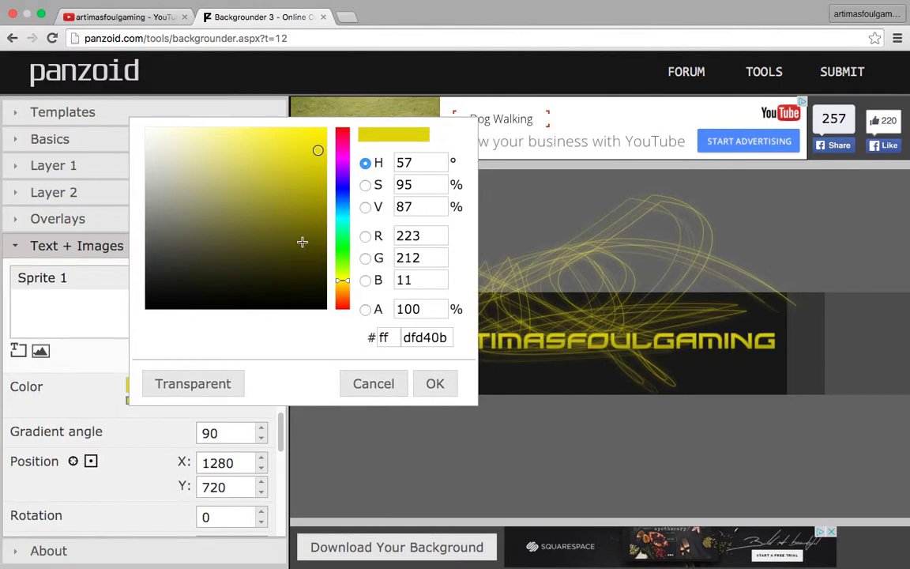
pyautogui.click(342, 159)
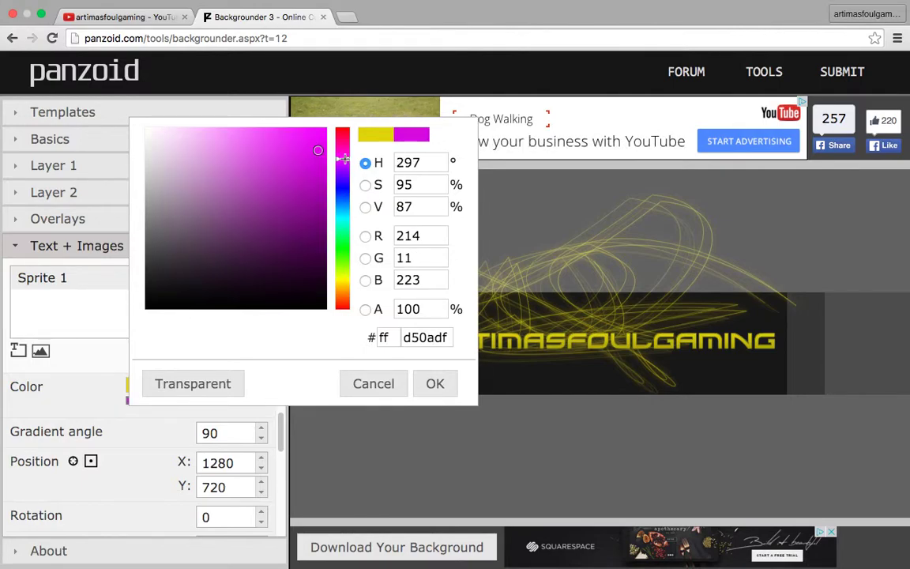
pyautogui.click(435, 385)
# Add a teal (29f0e0) middle stop to the title gradient.
pyautogui.click(192, 386)
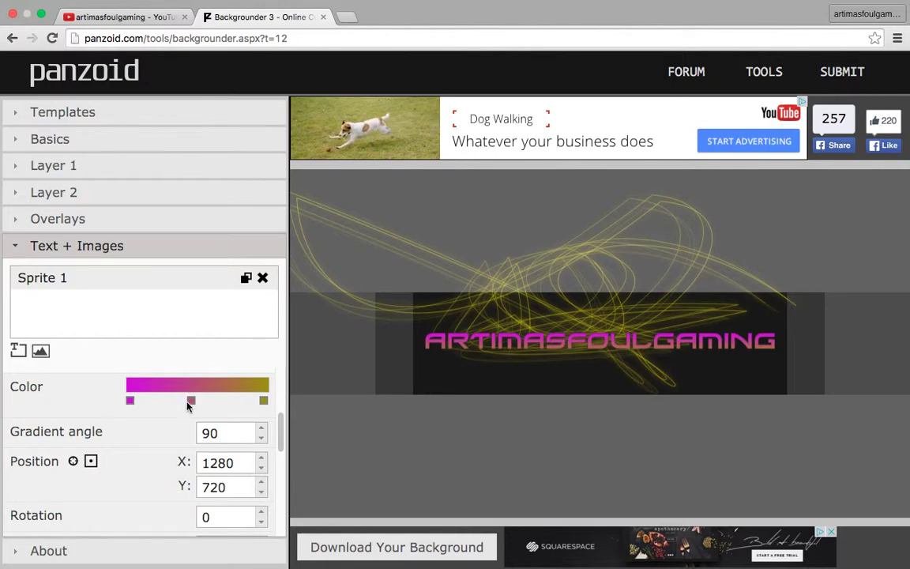
pyautogui.click(191, 399)
pyautogui.click(175, 419)
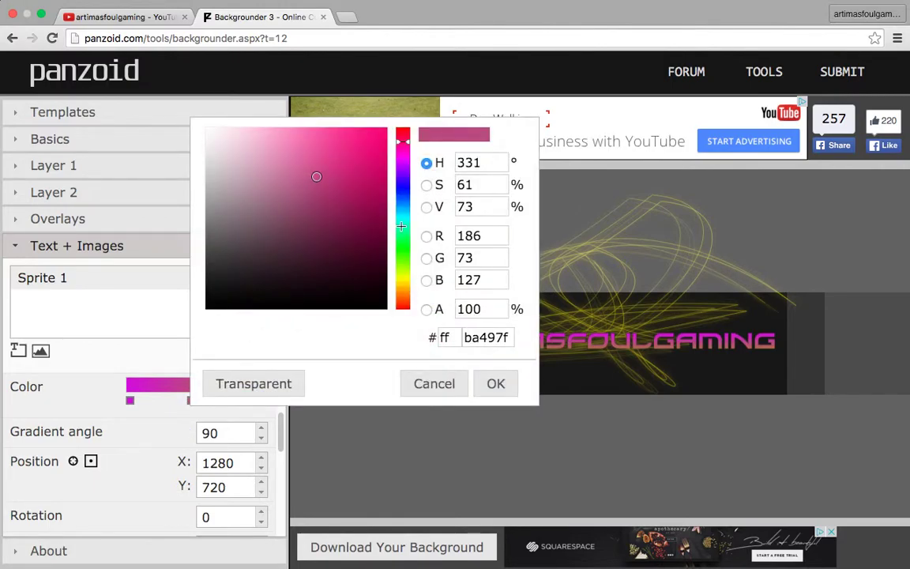
pyautogui.moveTo(405, 231); pyautogui.dragTo(405, 221)
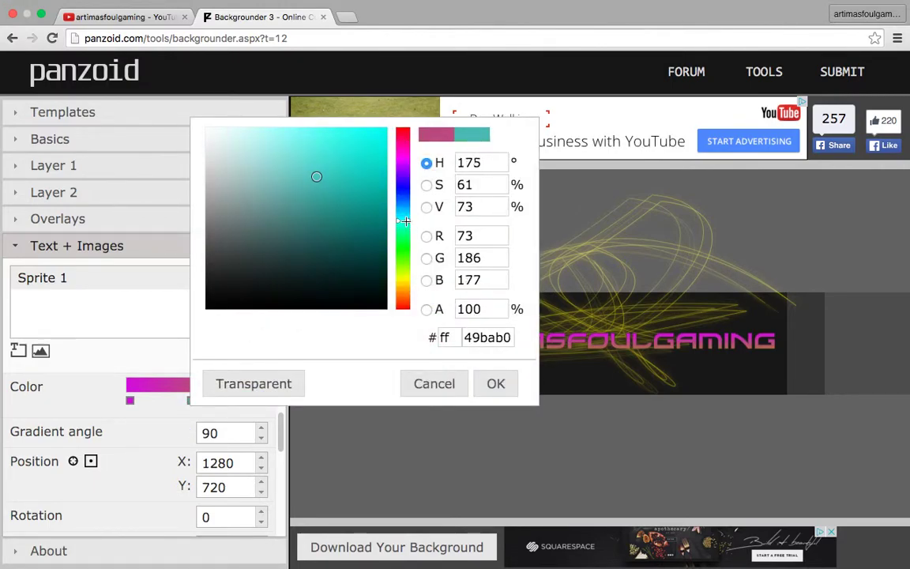
pyautogui.click(357, 138)
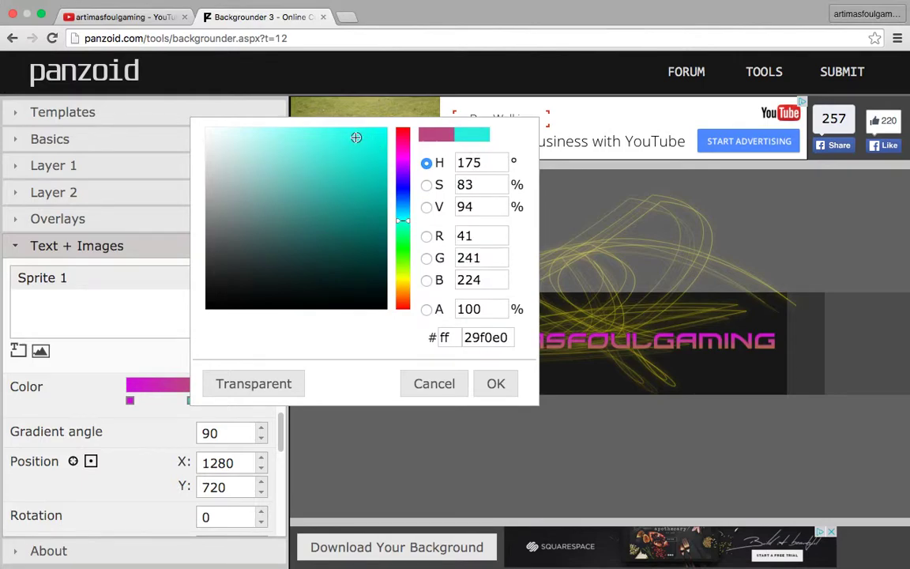
pyautogui.click(495, 390)
# Move the gradient's end stop slightly inward and make it bright green.
pyautogui.moveTo(263, 401); pyautogui.dragTo(244, 401)
pyautogui.click(243, 403)
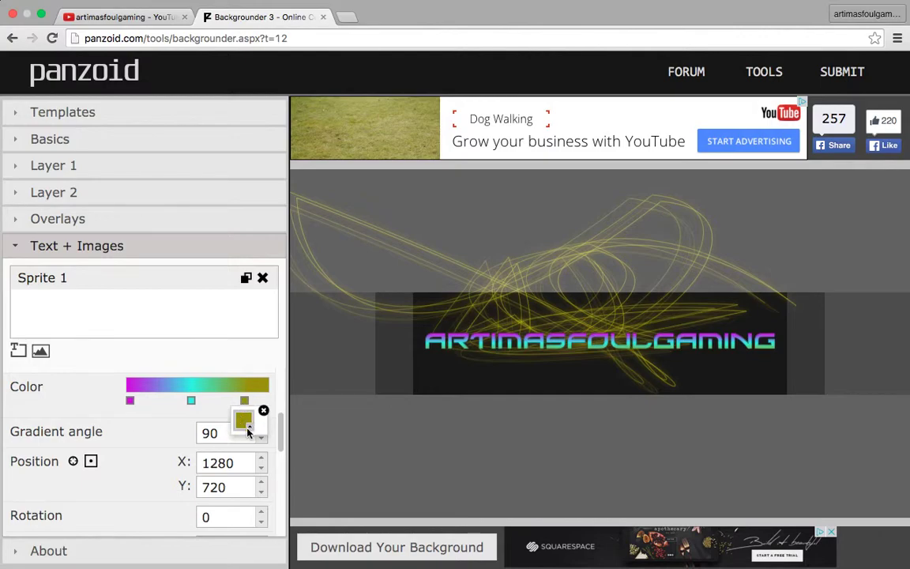
pyautogui.click(247, 427)
pyautogui.click(448, 255)
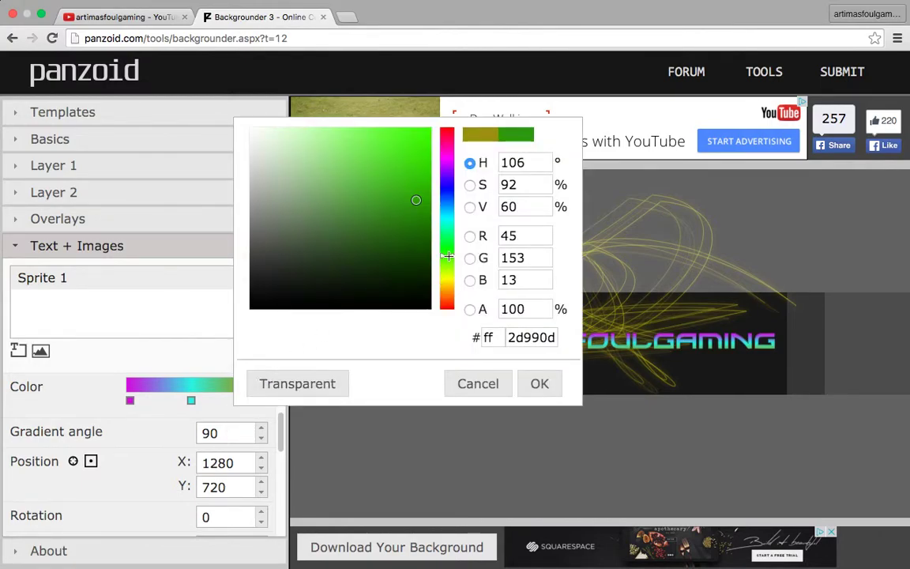
pyautogui.click(411, 142)
pyautogui.click(530, 382)
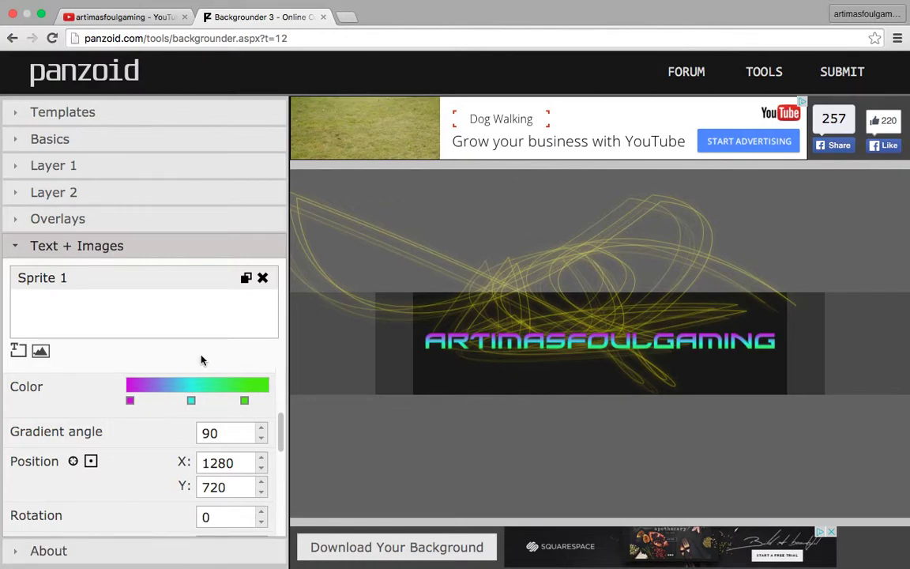
# Recolour the text shadow, first red, then settling on blue (1020e5).
pyautogui.scroll(-3, 174, 467)
pyautogui.scroll(-3, 174, 468)
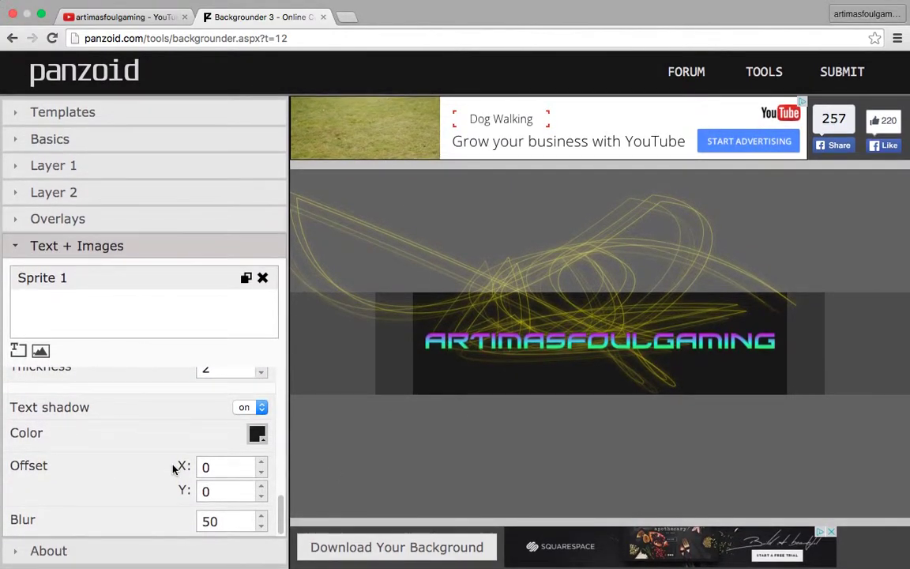
pyautogui.scroll(2, 175, 467)
pyautogui.scroll(-1, 201, 450)
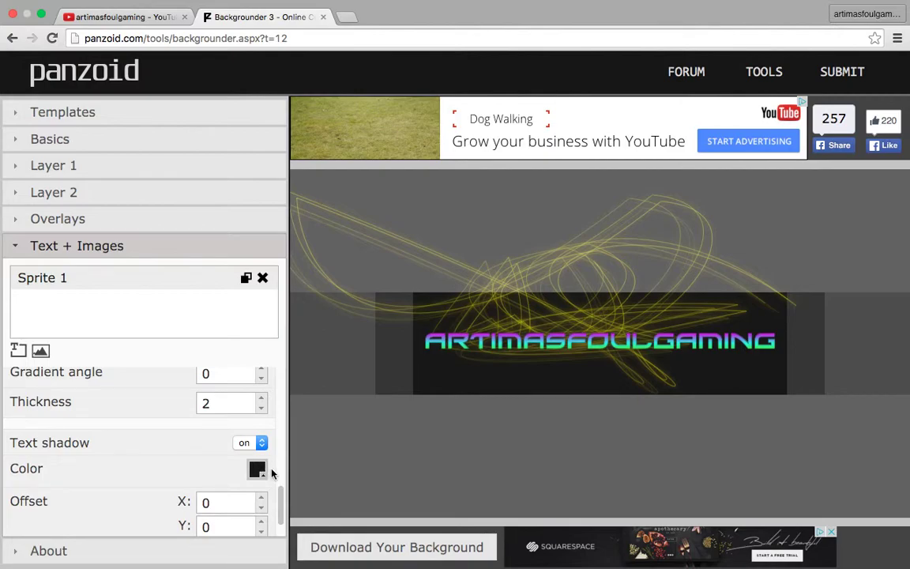
pyautogui.click(258, 470)
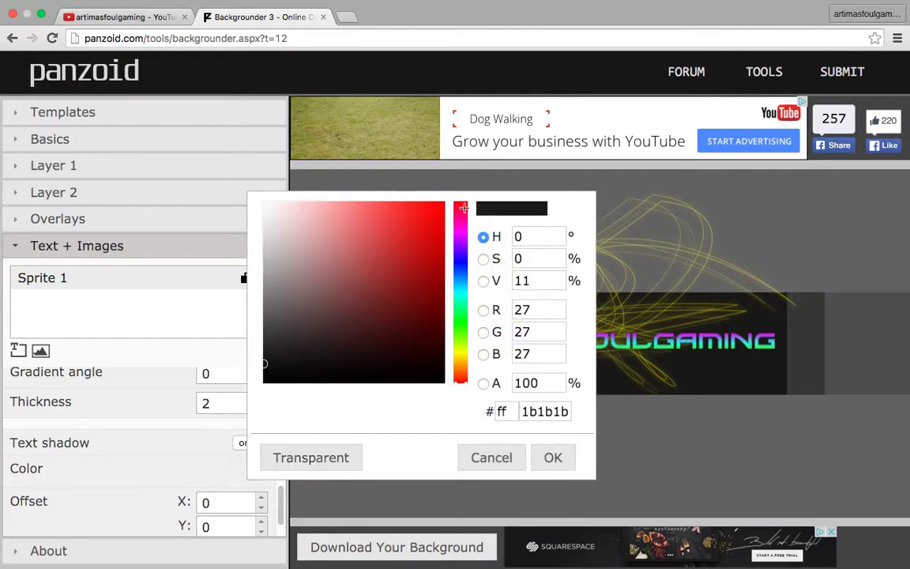
pyautogui.click(432, 219)
pyautogui.click(538, 457)
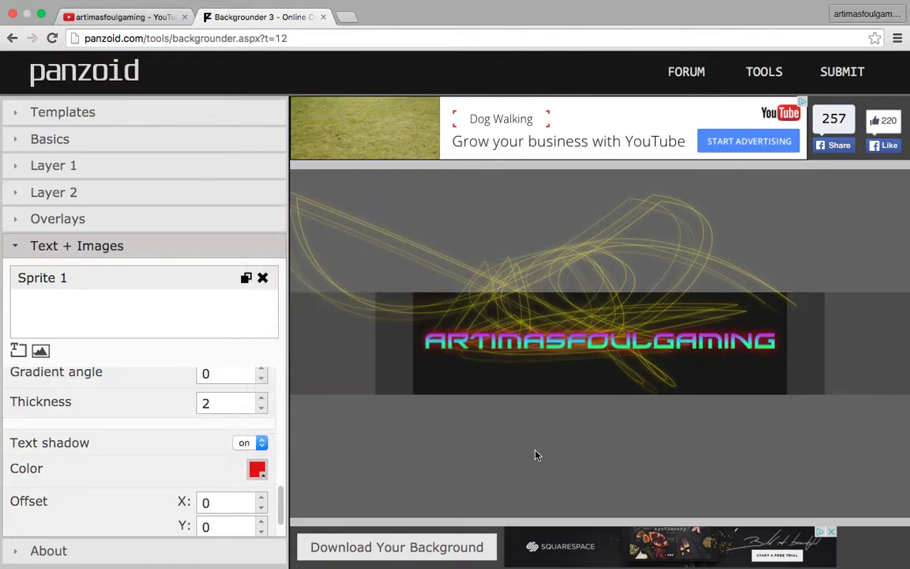
pyautogui.click(259, 470)
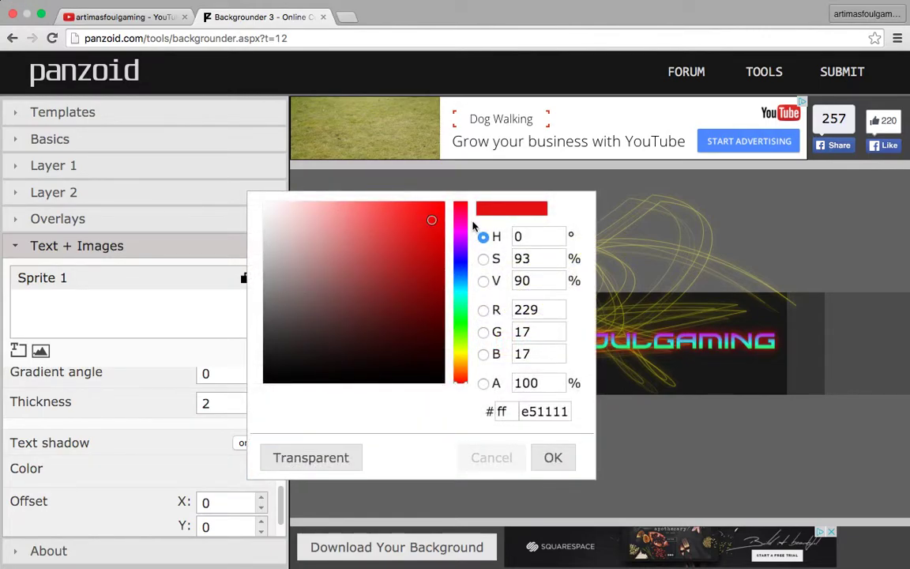
pyautogui.click(462, 257)
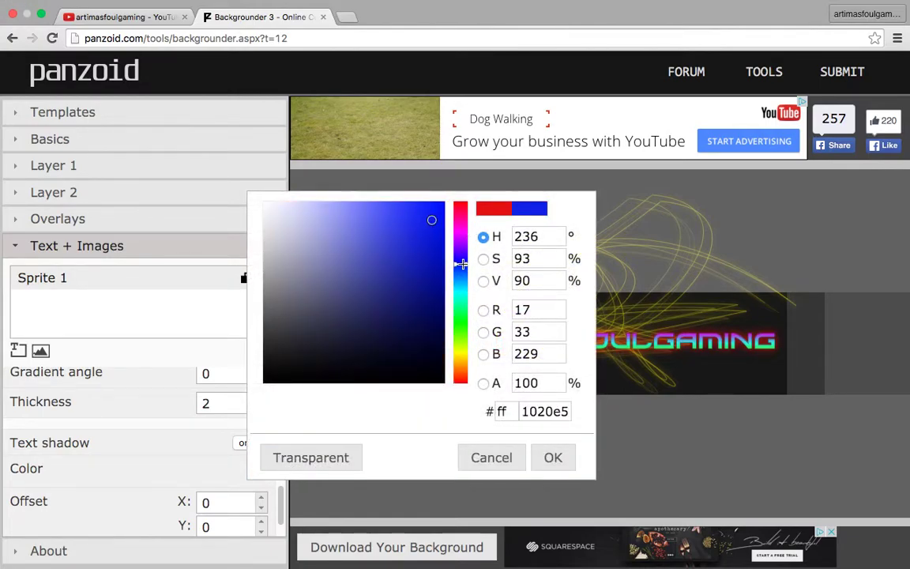
pyautogui.click(553, 458)
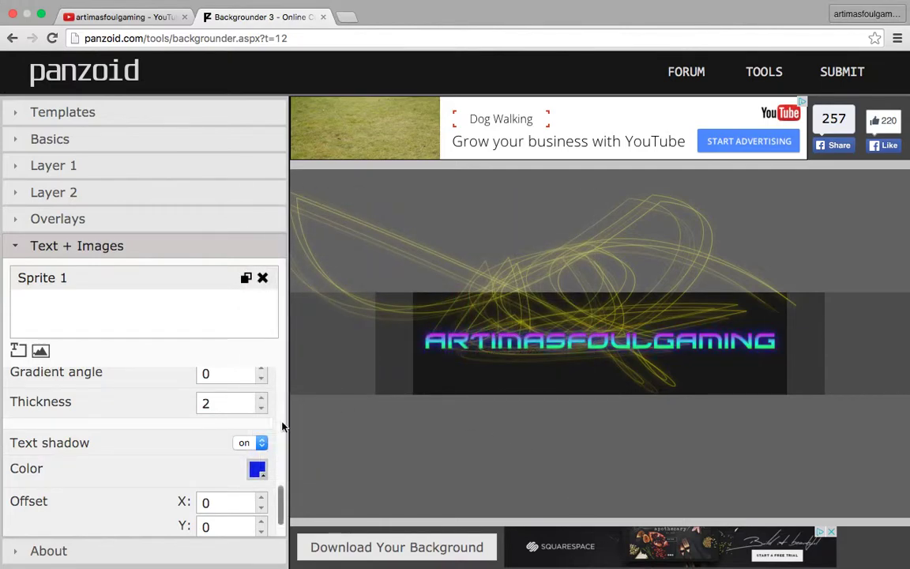
# In the Layer 1 scribble settings, make the gradient's left stop bright yellow.
pyautogui.click(158, 189)
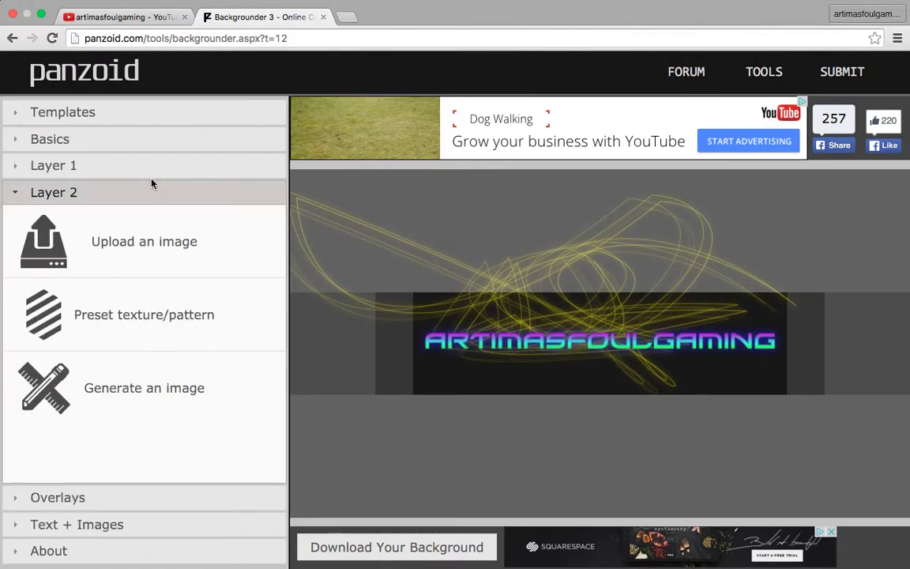
pyautogui.click(136, 173)
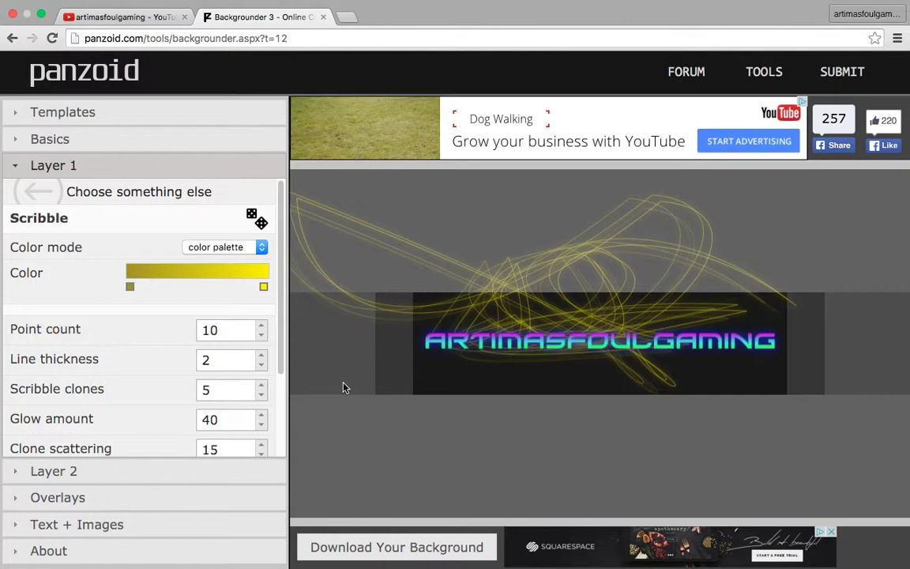
pyautogui.click(128, 288)
pyautogui.click(140, 308)
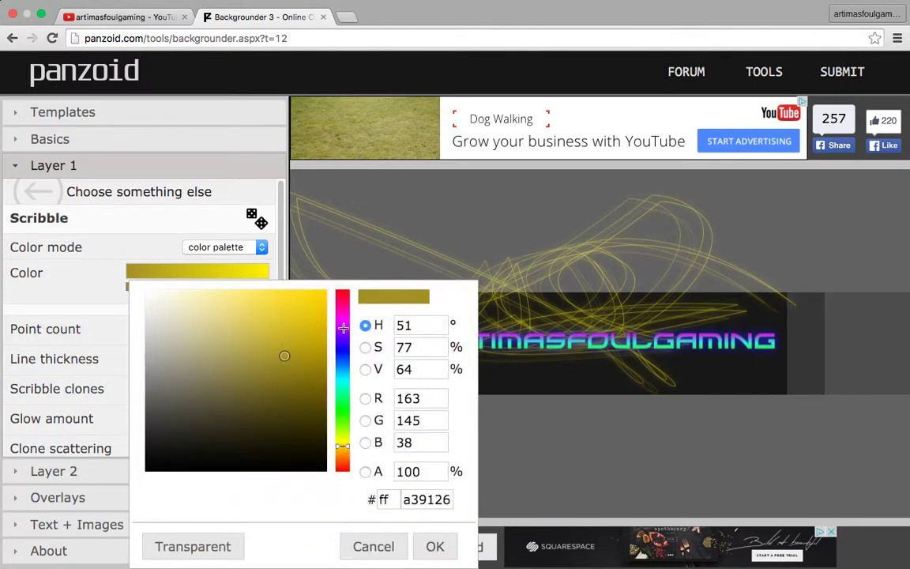
pyautogui.click(343, 327)
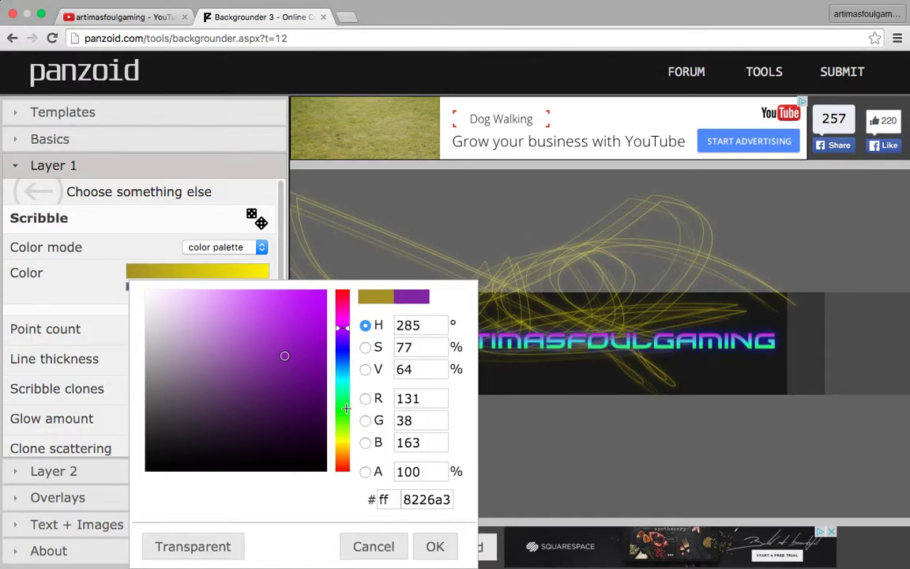
pyautogui.click(347, 440)
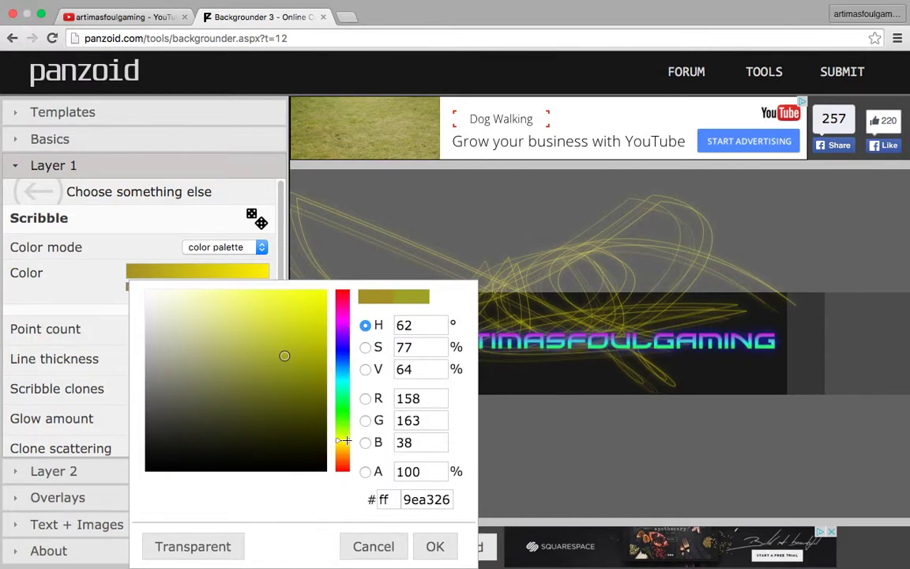
pyautogui.click(312, 303)
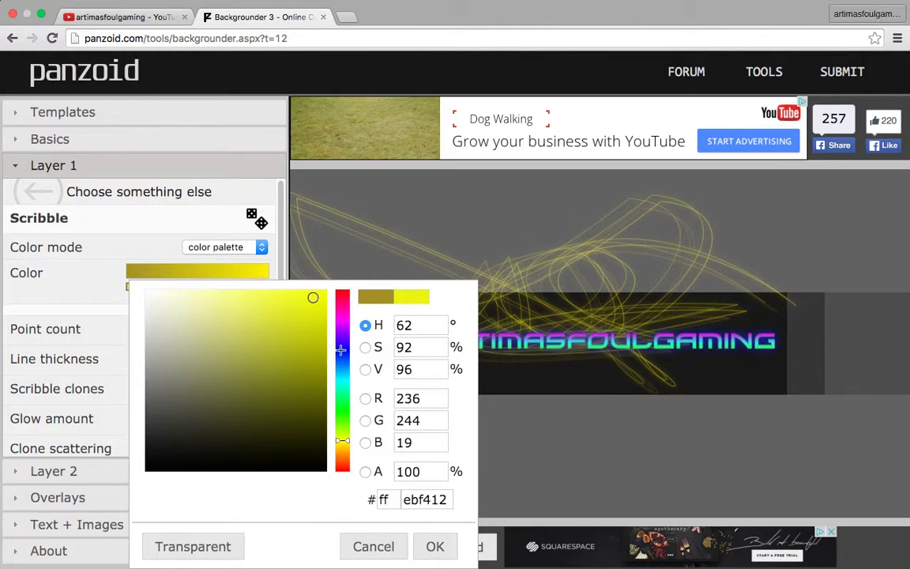
pyautogui.click(435, 546)
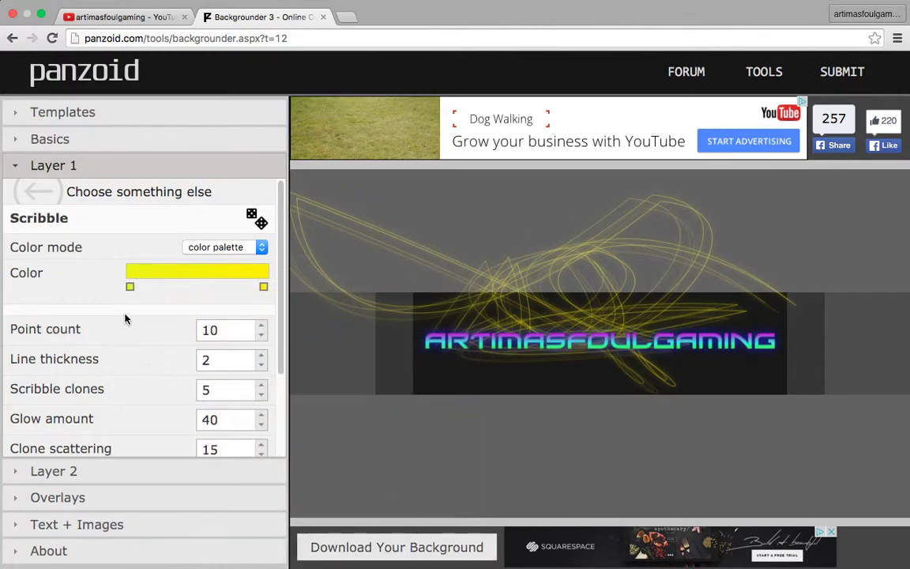
# Add a deep blue colour stop at the scribble gradient's left end.
pyautogui.click(130, 287)
pyautogui.click(131, 289)
pyautogui.click(148, 313)
pyautogui.click(342, 361)
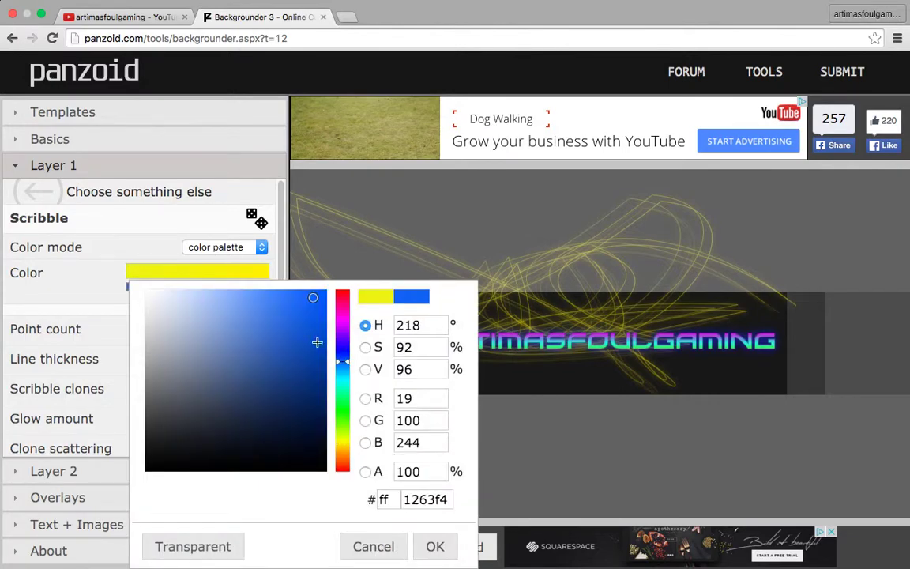
pyautogui.click(435, 545)
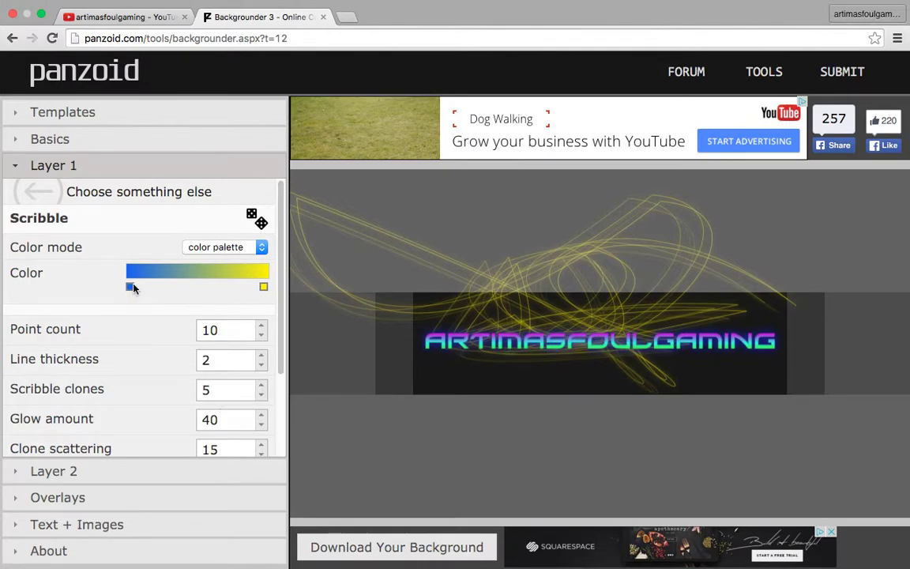
pyautogui.click(132, 288)
pyautogui.click(138, 304)
pyautogui.moveTo(315, 319); pyautogui.dragTo(319, 313)
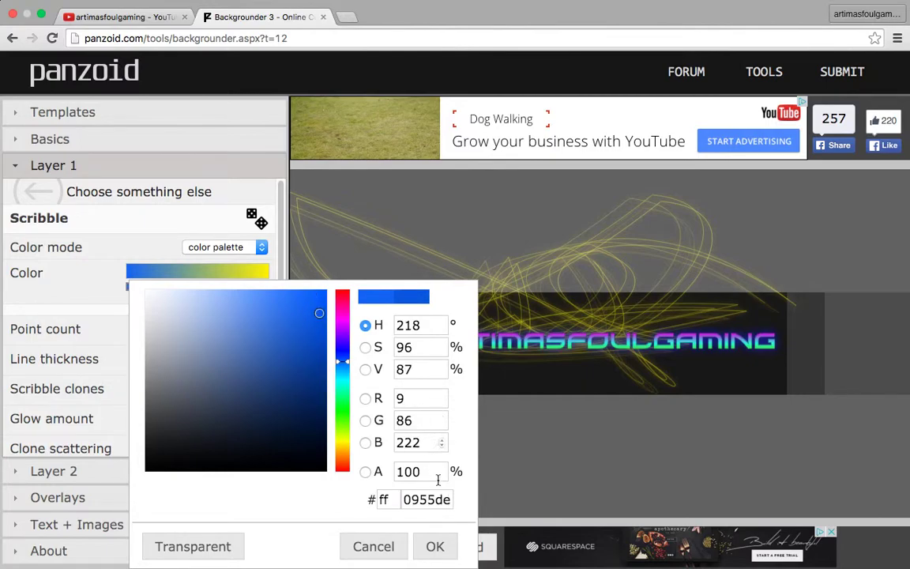
pyautogui.click(435, 547)
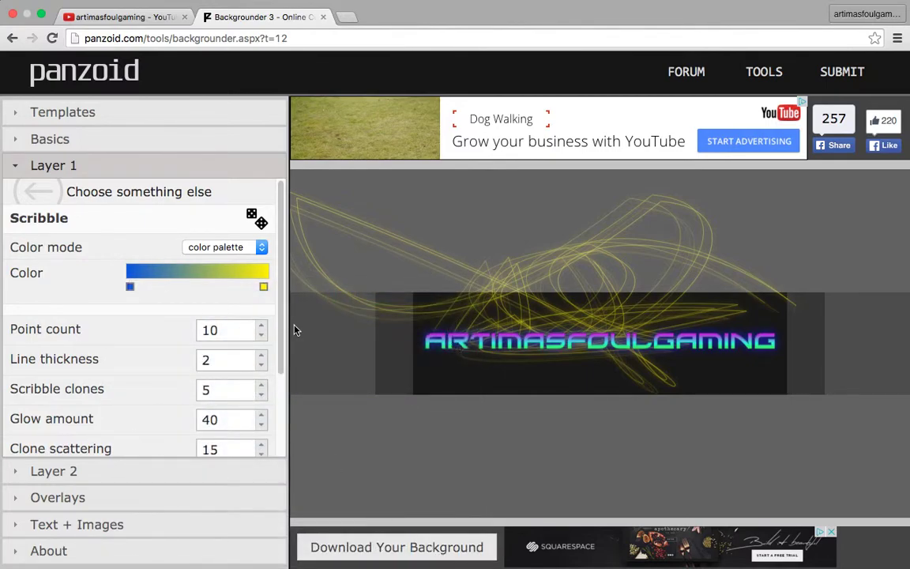
# Turn the right stop red, then delete both the red and blue stops.
pyautogui.click(263, 287)
pyautogui.click(245, 308)
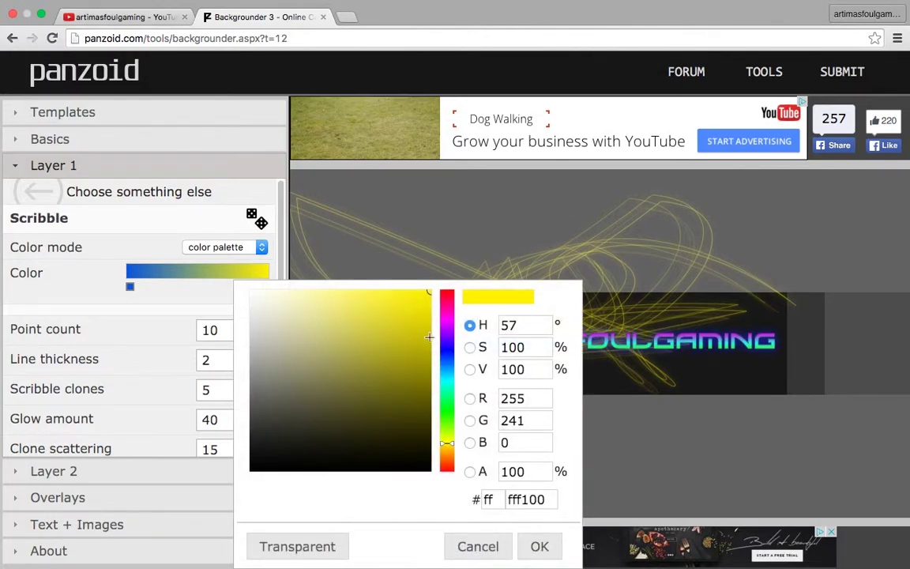
pyautogui.click(450, 292)
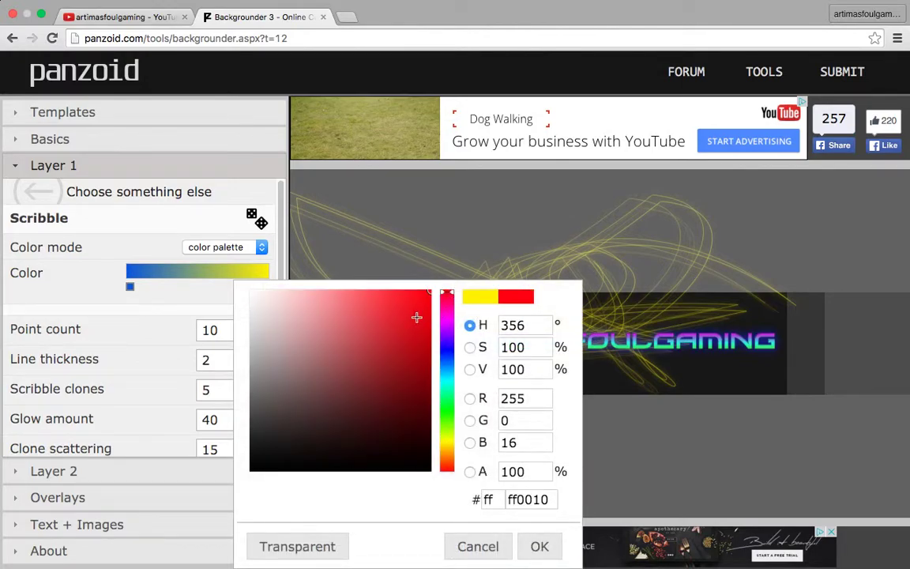
pyautogui.click(413, 316)
pyautogui.click(540, 547)
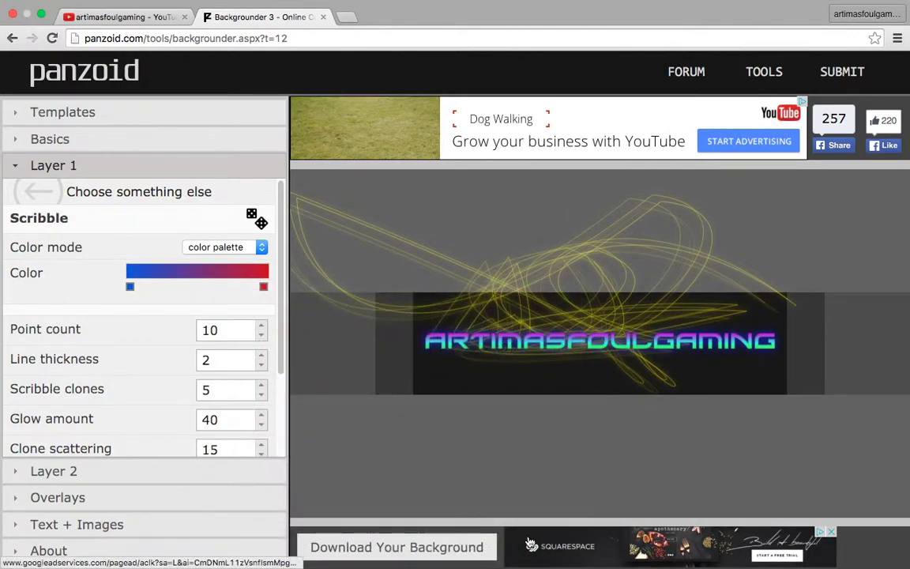
pyautogui.click(263, 287)
pyautogui.click(263, 298)
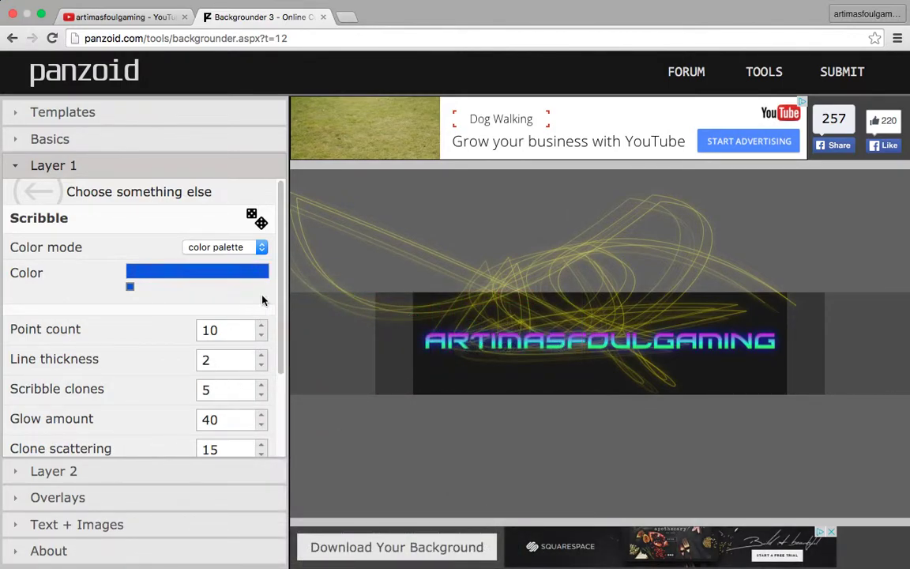
pyautogui.click(130, 286)
pyautogui.click(158, 299)
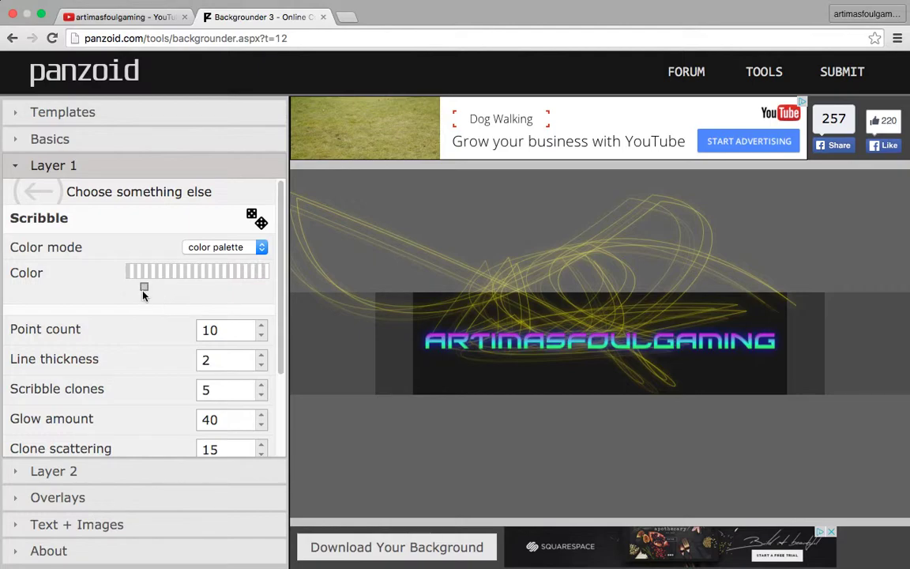
# Add a single red colour stop as the scribble's only colour.
pyautogui.click(135, 289)
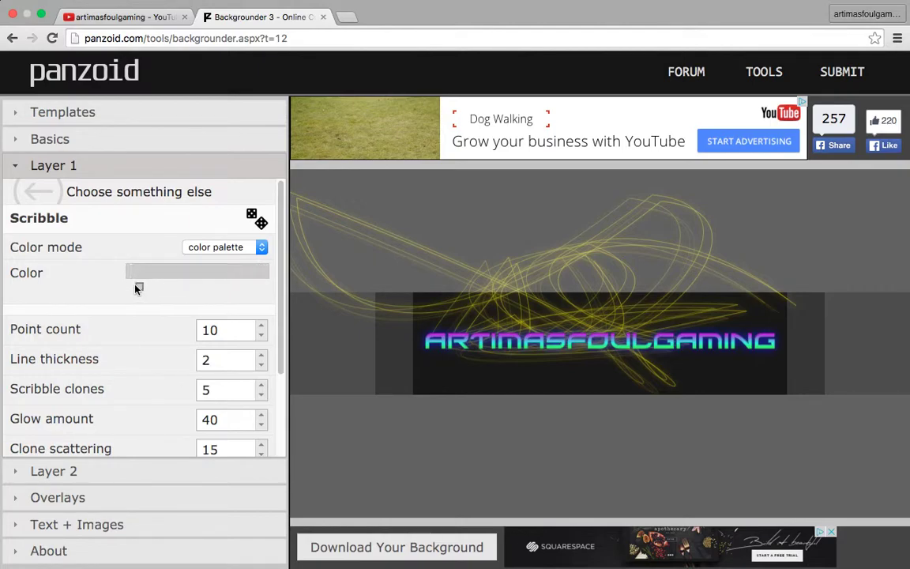
pyautogui.click(138, 289)
pyautogui.click(153, 317)
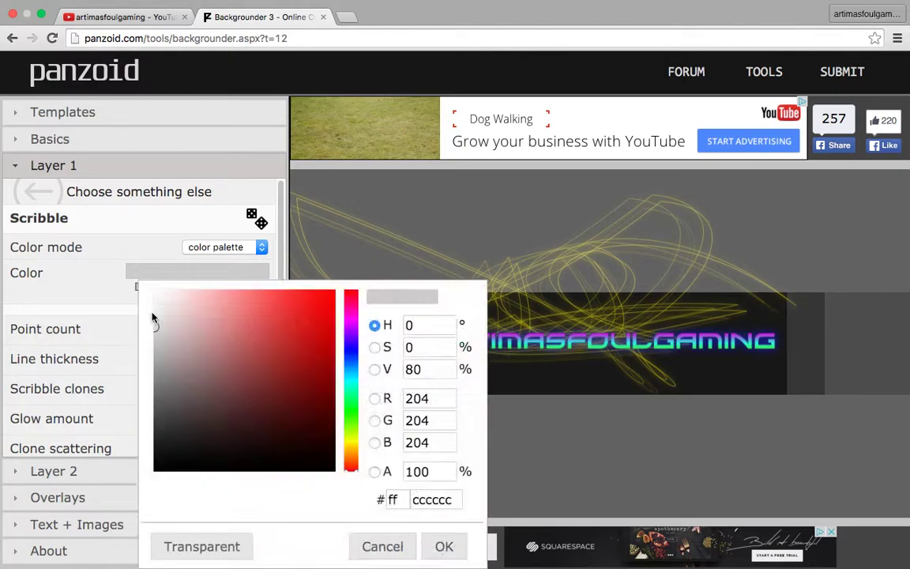
pyautogui.click(321, 310)
pyautogui.click(439, 547)
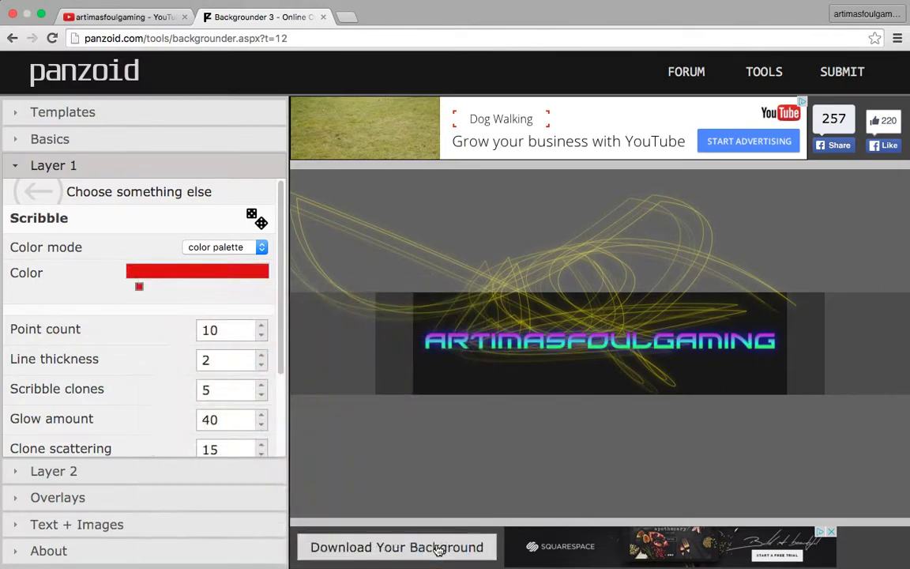
pyautogui.scroll(-1, 124, 273)
pyautogui.scroll(-3, 122, 278)
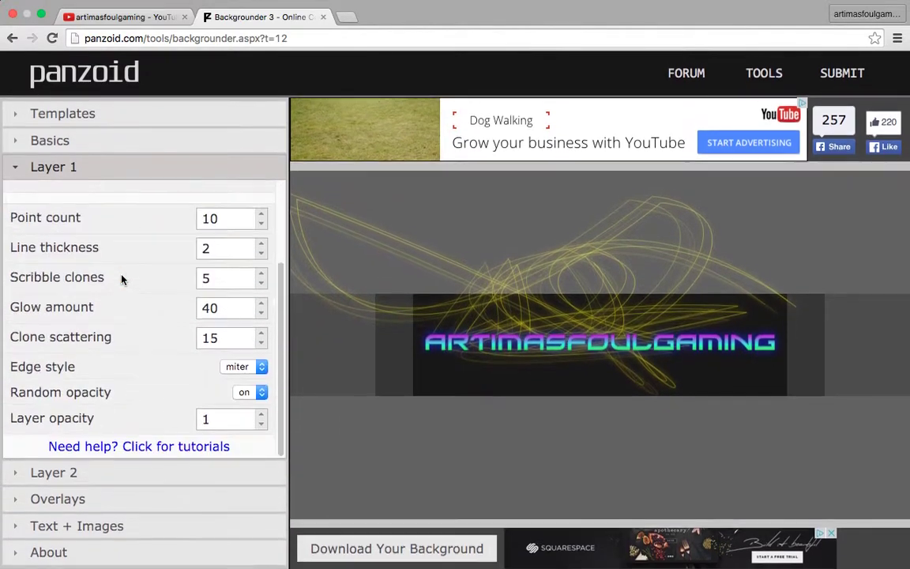
# Randomise the red scribble twelve times until the pattern looks right.
pyautogui.scroll(3, 135, 308)
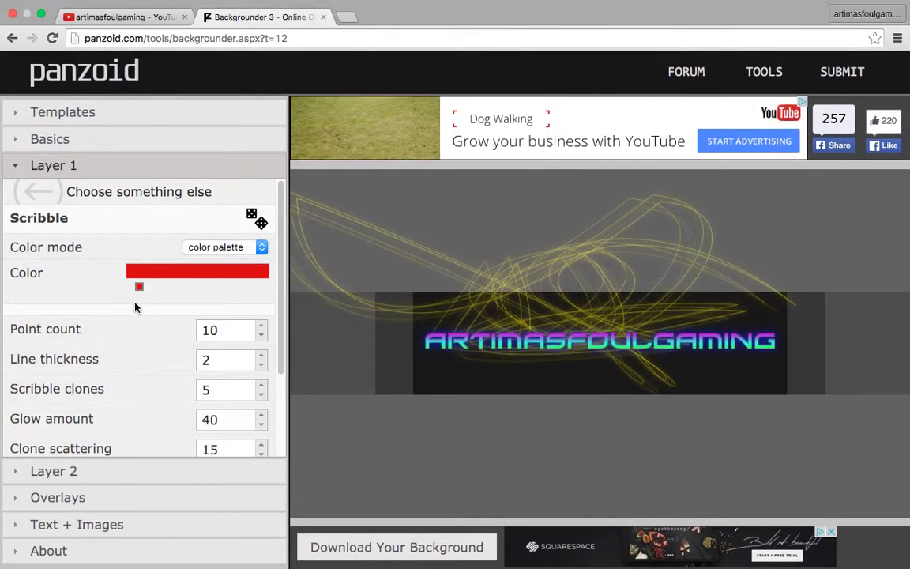
pyautogui.click(257, 218)
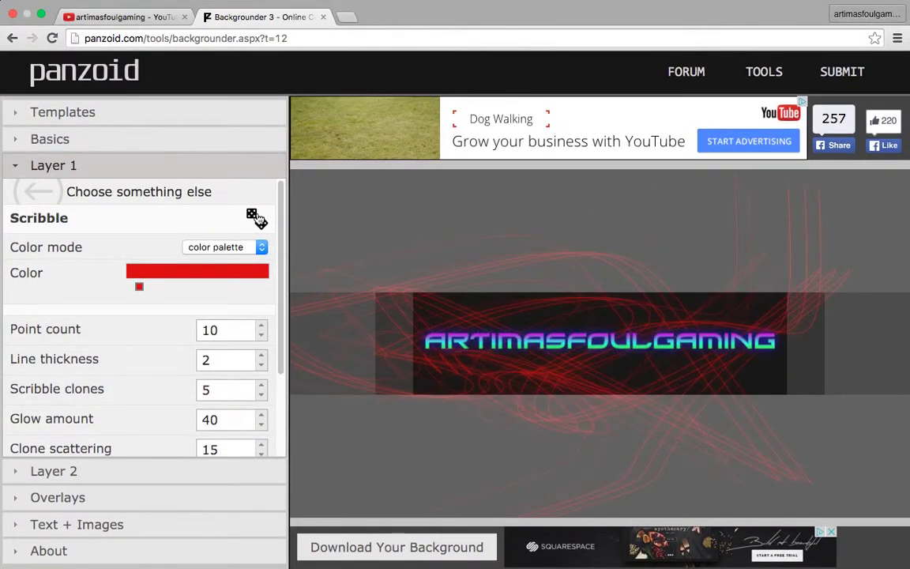
pyautogui.click(257, 219)
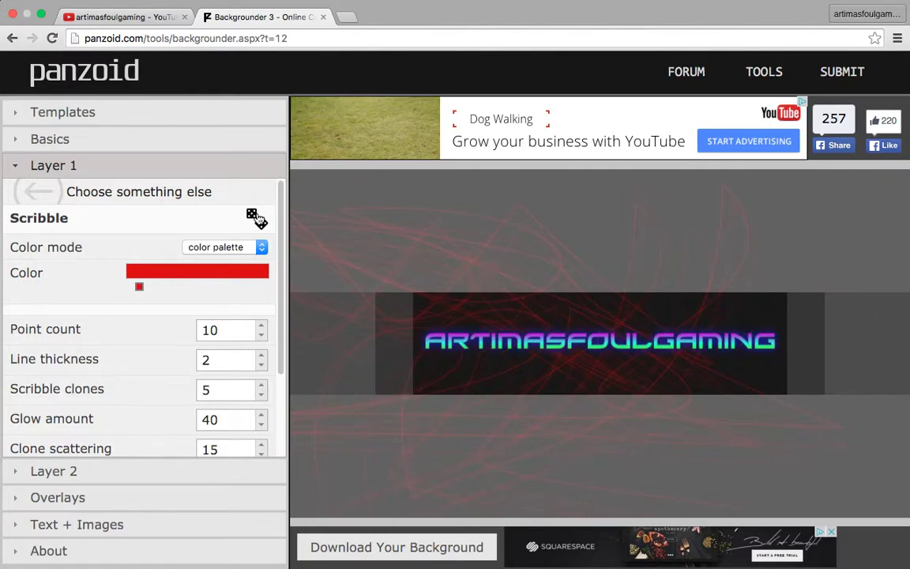
pyautogui.click(257, 219)
pyautogui.click(257, 219)
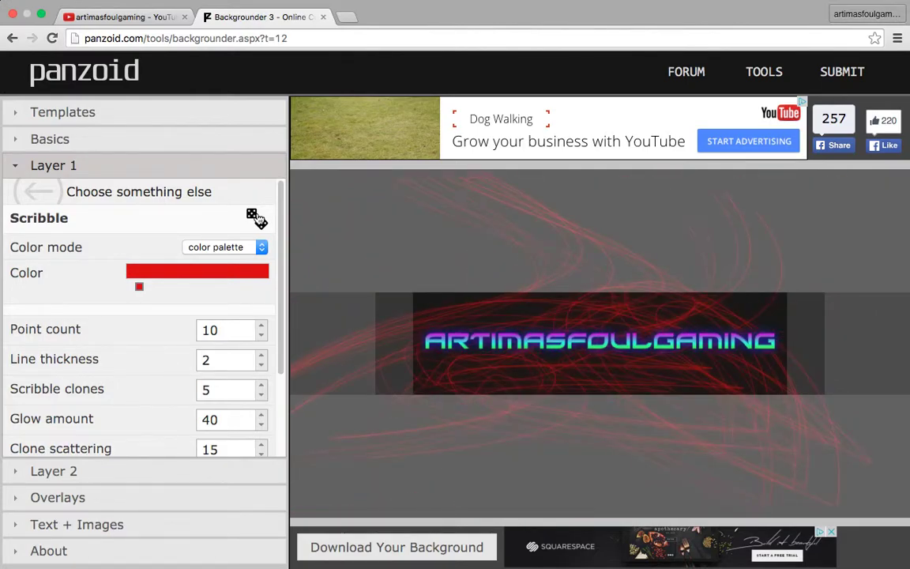
pyautogui.click(257, 219)
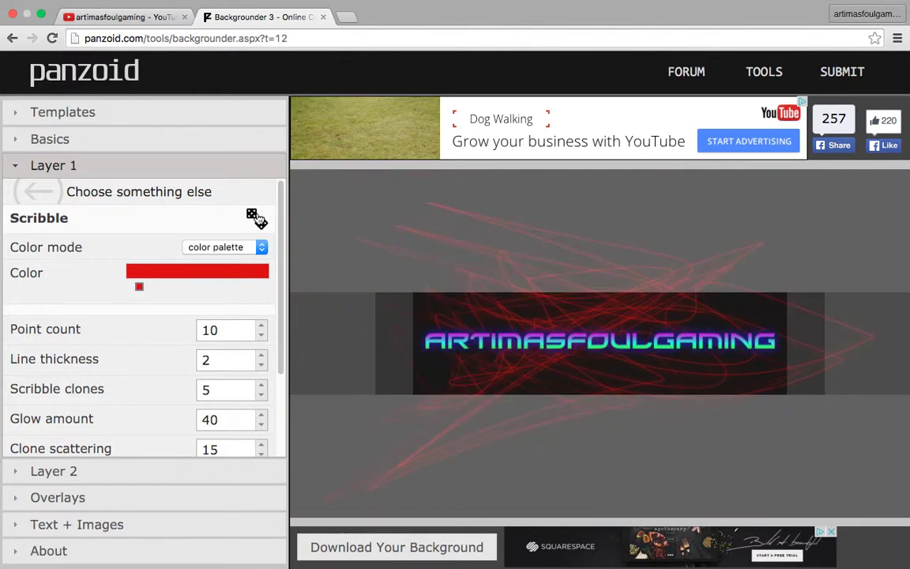
pyautogui.click(257, 219)
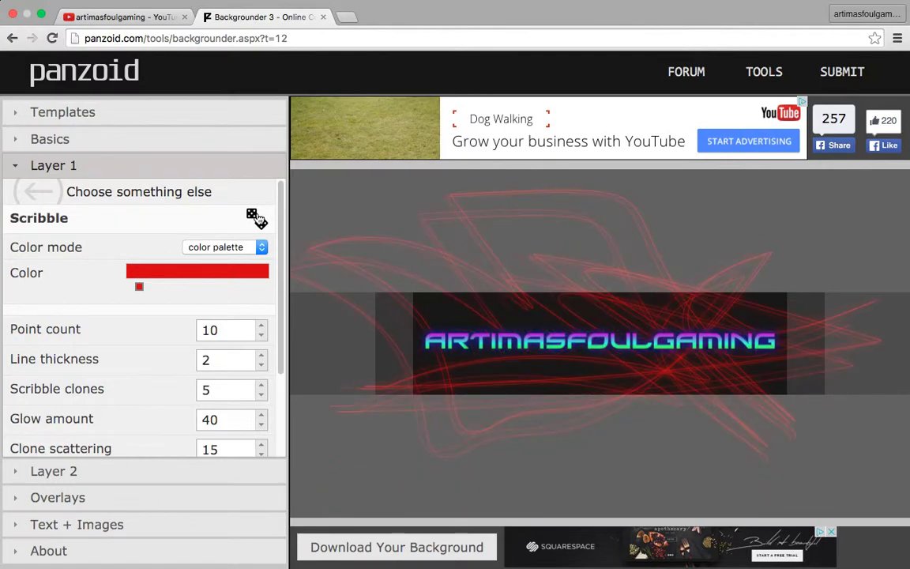
pyautogui.click(257, 219)
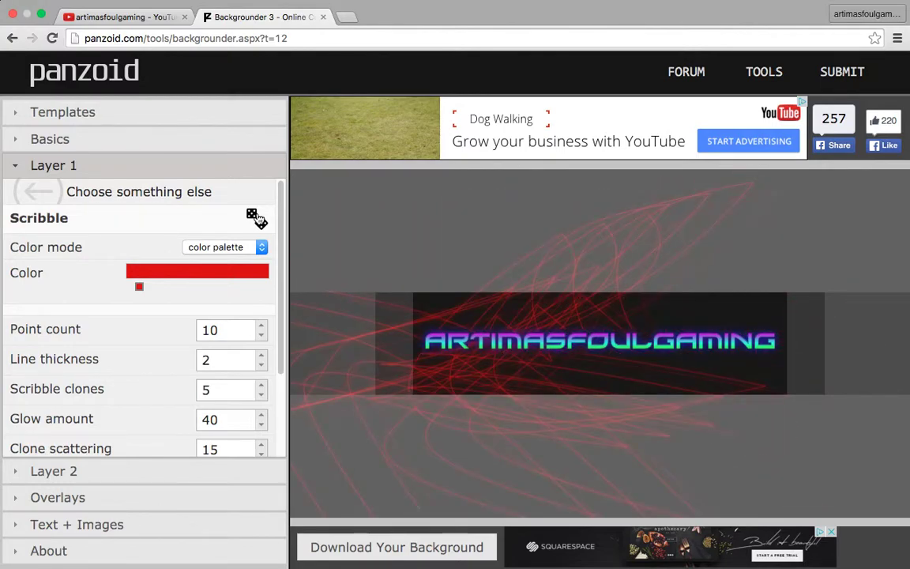
pyautogui.click(257, 219)
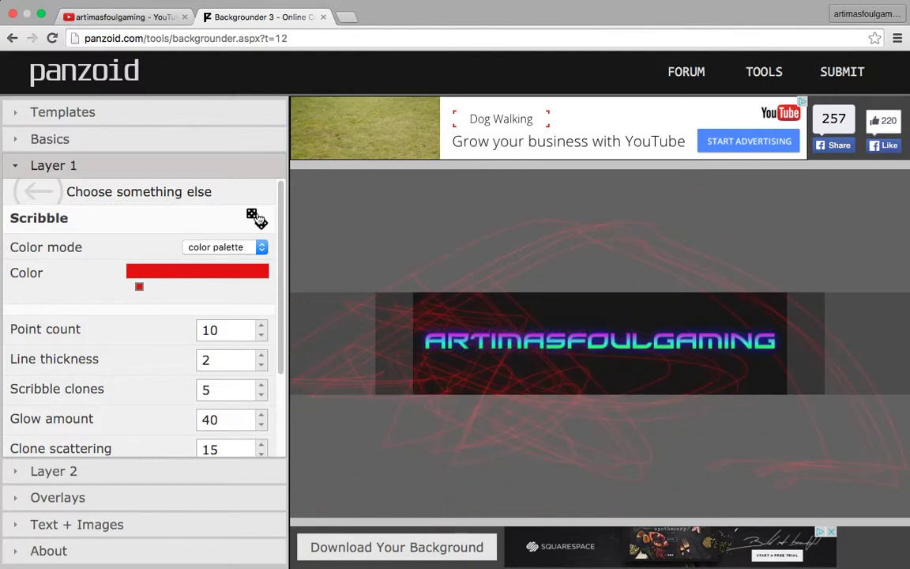
pyautogui.click(256, 219)
pyautogui.click(257, 219)
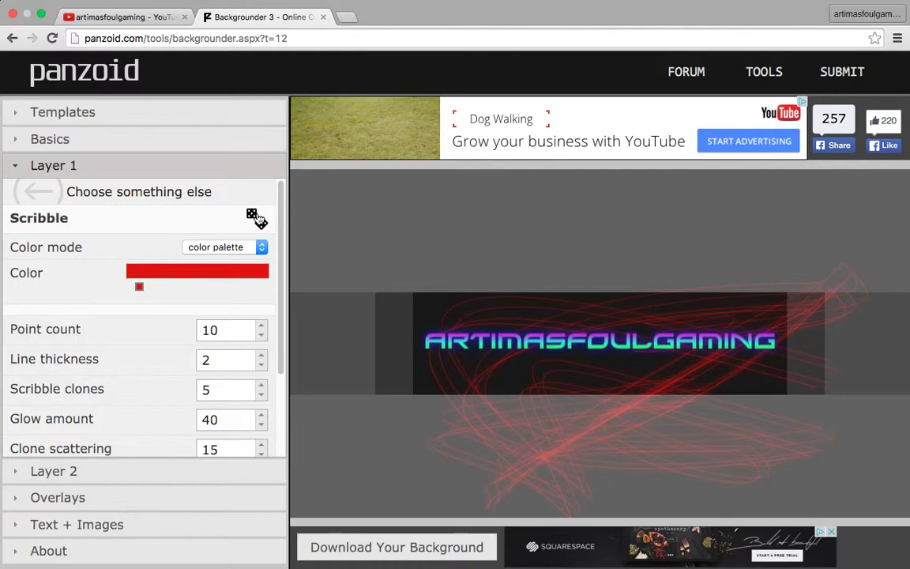
pyautogui.click(256, 219)
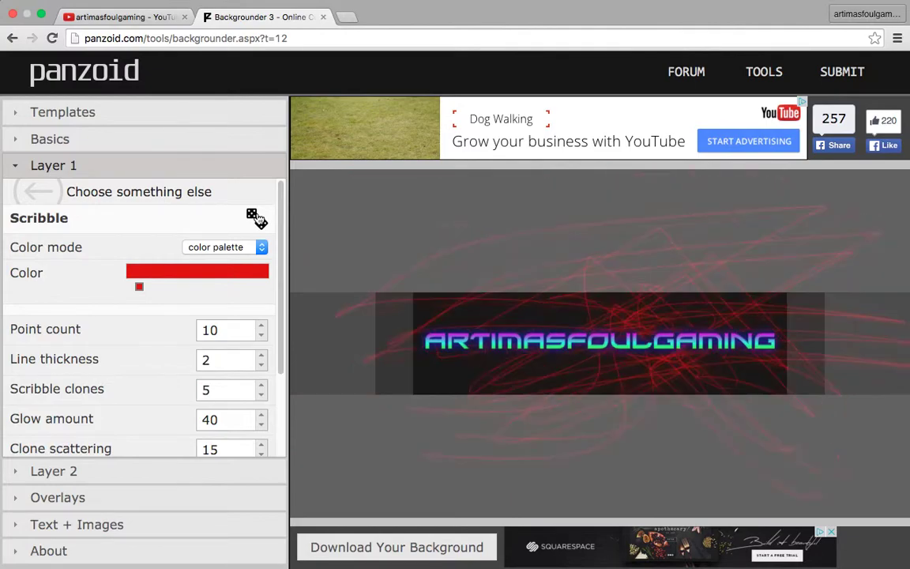
pyautogui.click(257, 219)
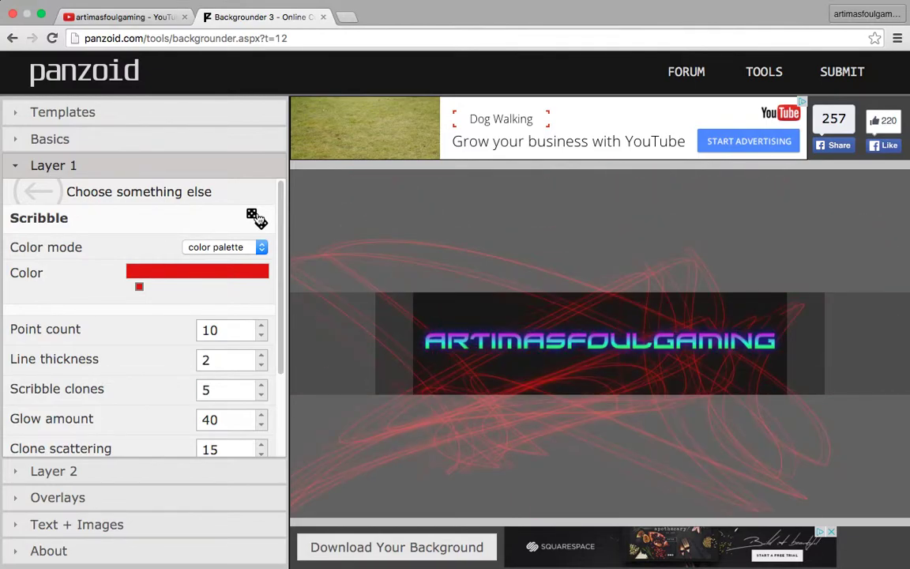
# Tweak the red stop, add a green second stop, then remove it again.
pyautogui.click(139, 287)
pyautogui.click(149, 308)
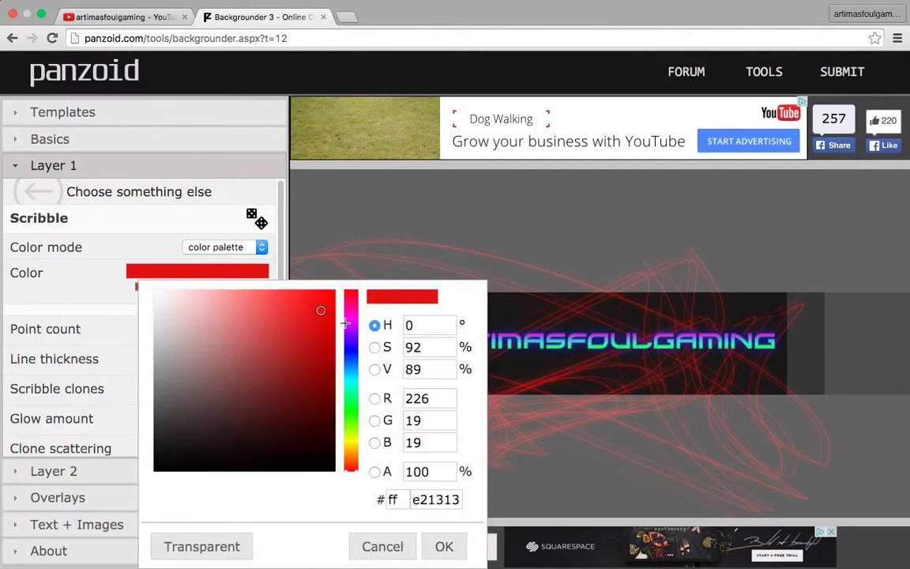
pyautogui.moveTo(320, 314); pyautogui.dragTo(322, 309)
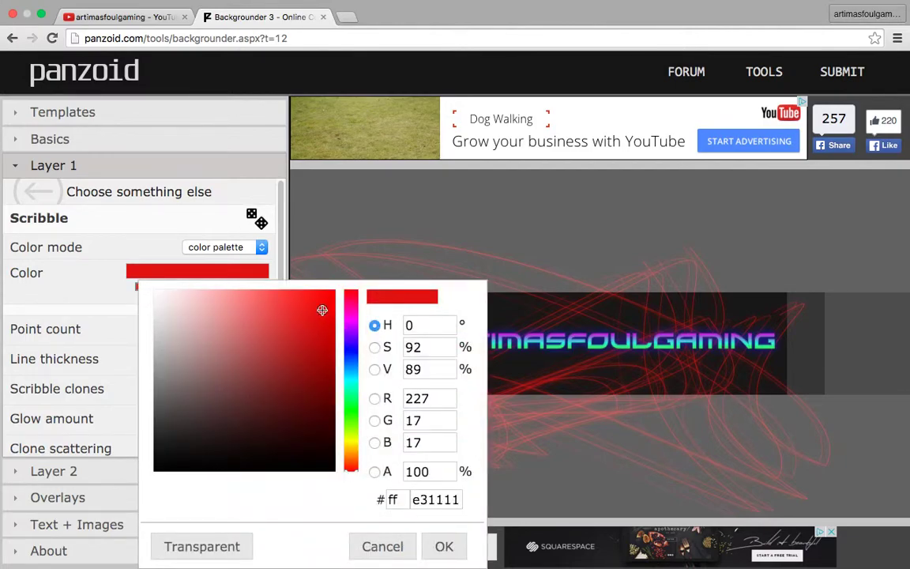
pyautogui.click(425, 547)
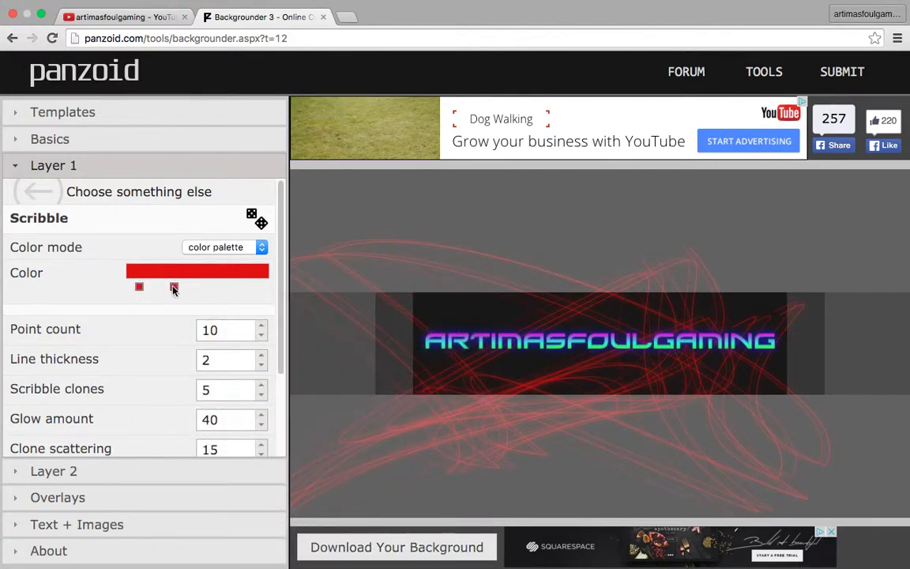
pyautogui.click(174, 287)
pyautogui.click(188, 315)
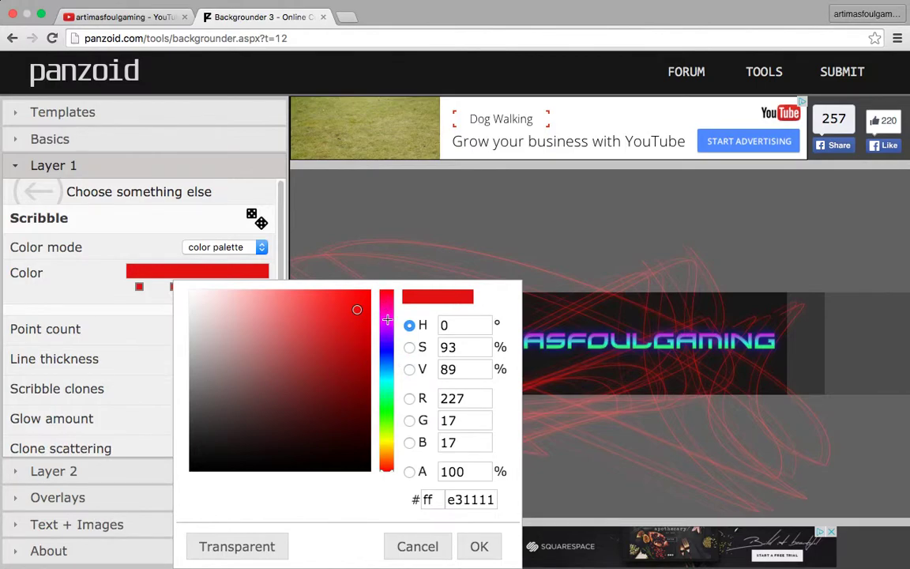
pyautogui.click(387, 420)
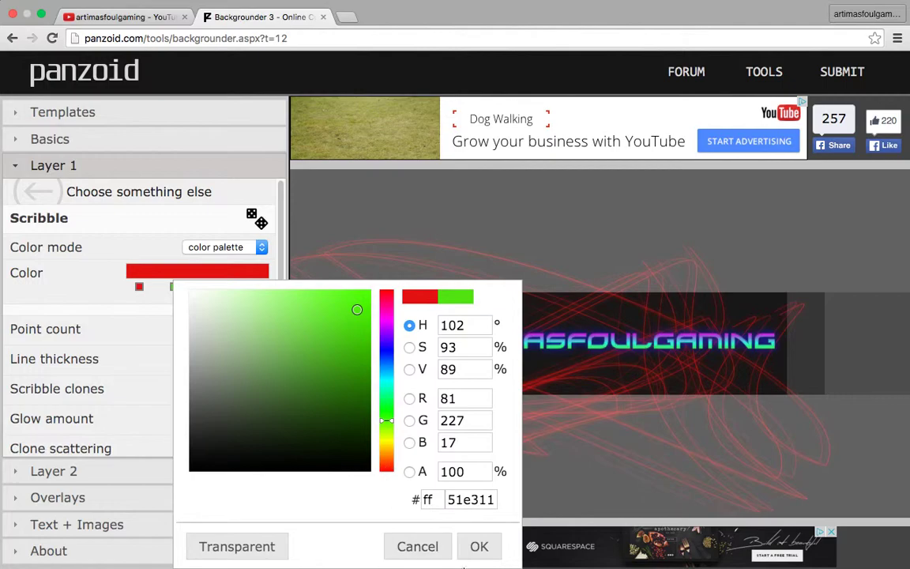
pyautogui.click(478, 546)
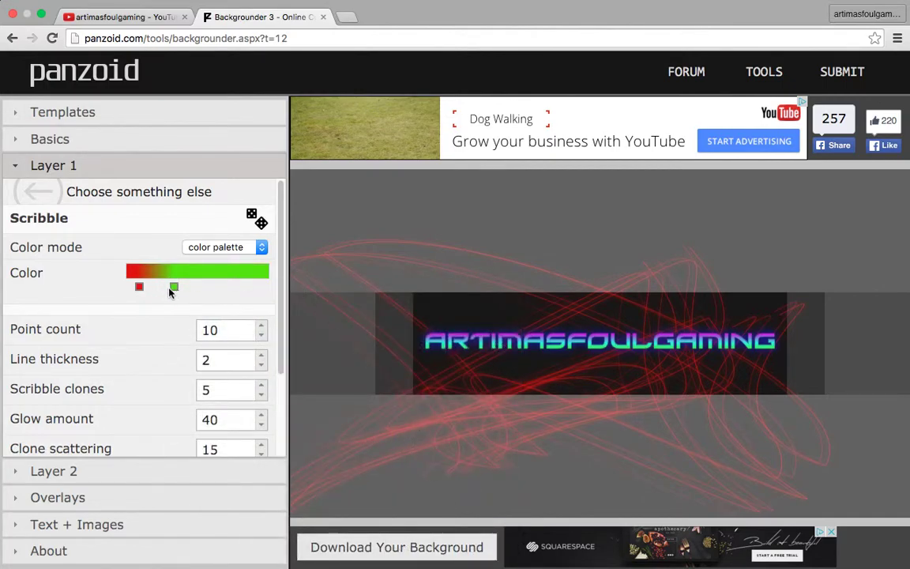
pyautogui.moveTo(173, 288); pyautogui.dragTo(193, 288)
pyautogui.click(222, 297)
# Try blue, yellow, orange and cyan hues for the scribble, then settle on green.
pyautogui.click(138, 291)
pyautogui.click(146, 308)
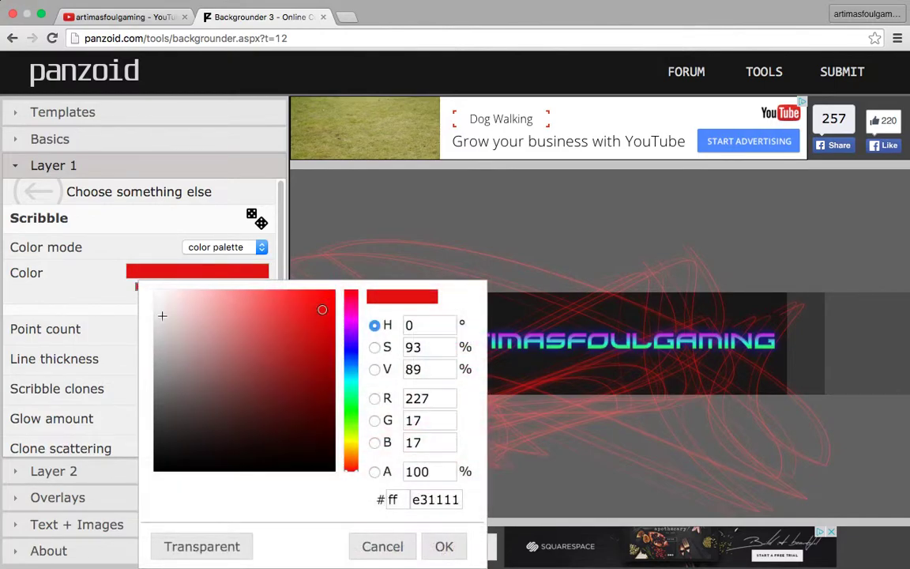
pyautogui.click(356, 357)
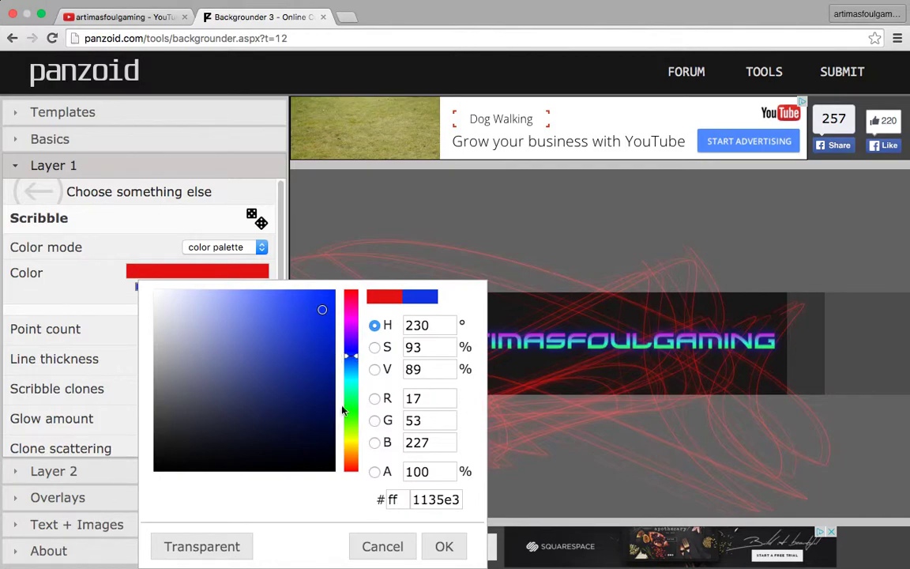
pyautogui.click(352, 441)
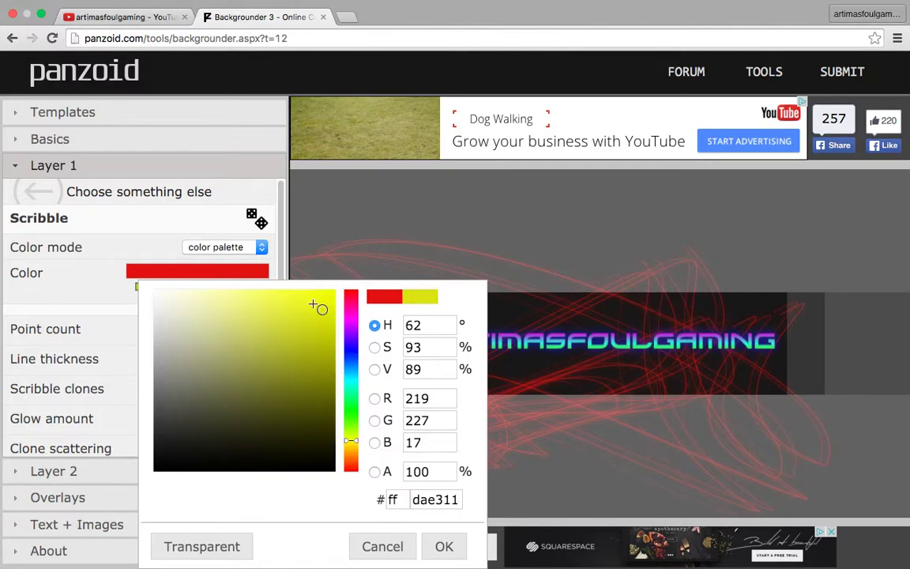
pyautogui.click(313, 305)
pyautogui.click(353, 403)
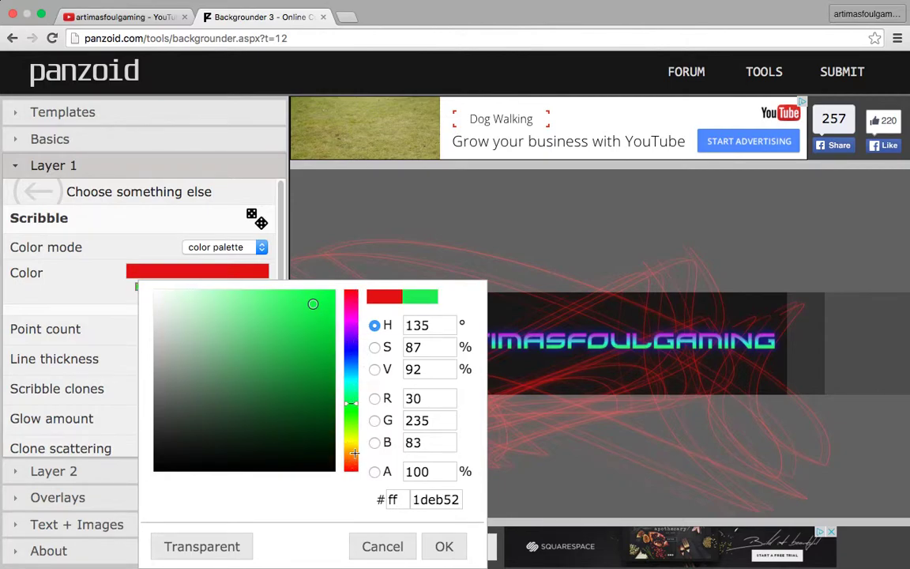
pyautogui.moveTo(355, 452); pyautogui.dragTo(355, 453)
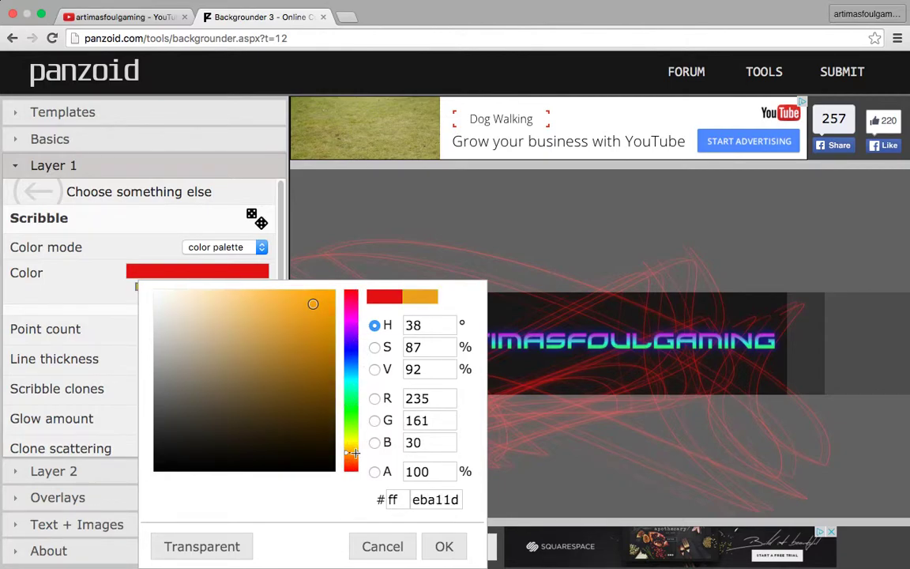
pyautogui.click(352, 379)
pyautogui.click(352, 393)
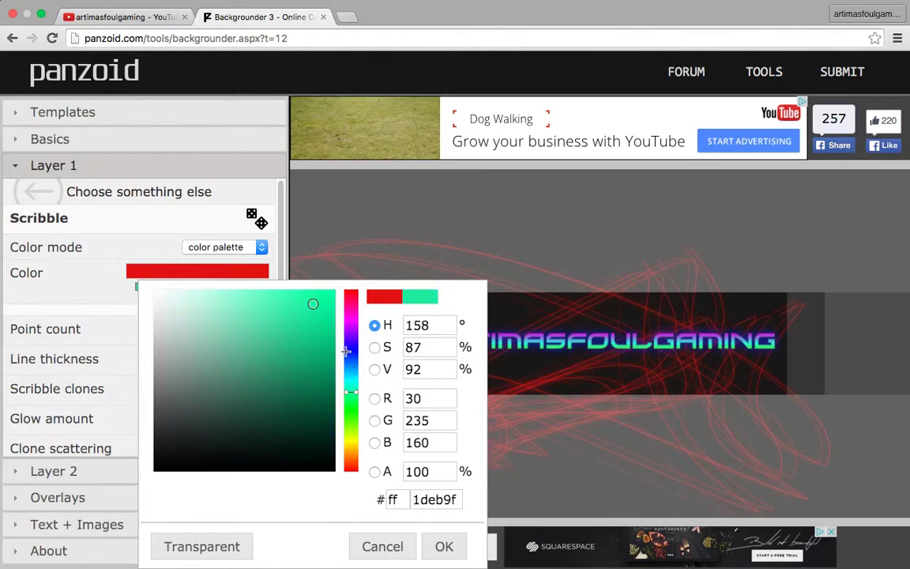
pyautogui.click(353, 408)
pyautogui.click(318, 312)
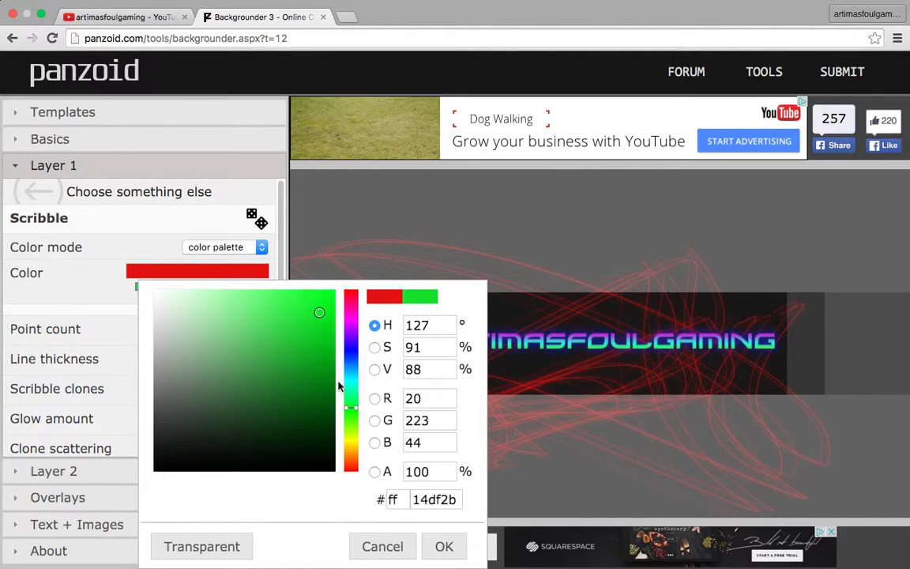
pyautogui.click(444, 546)
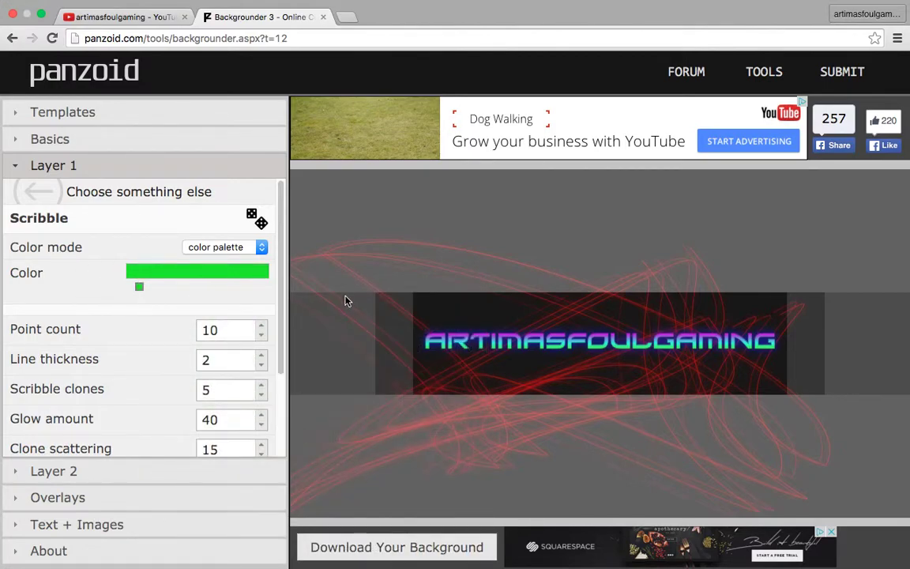
# Randomise the green scribble seven times behind the ARTIMASFOULGAMING title.
pyautogui.click(139, 291)
pyautogui.click(256, 220)
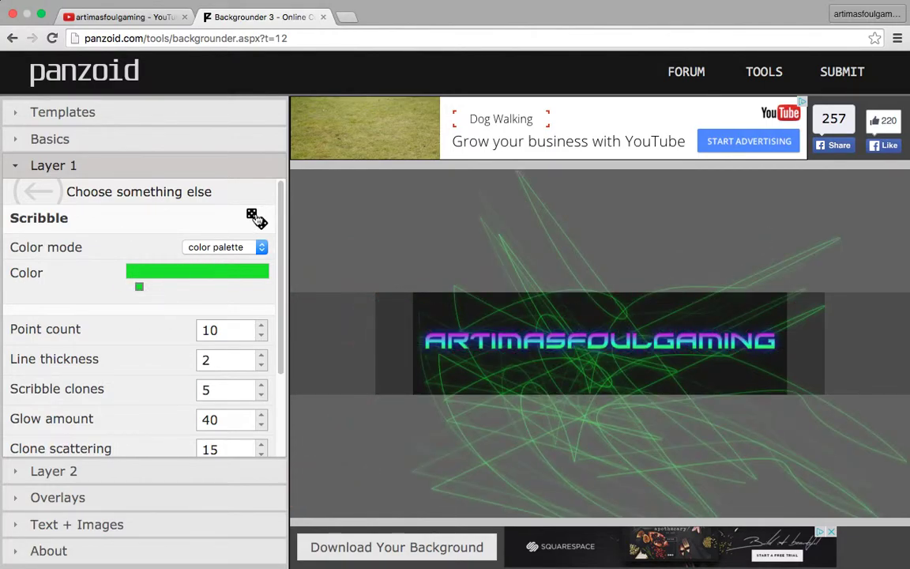
pyautogui.click(257, 219)
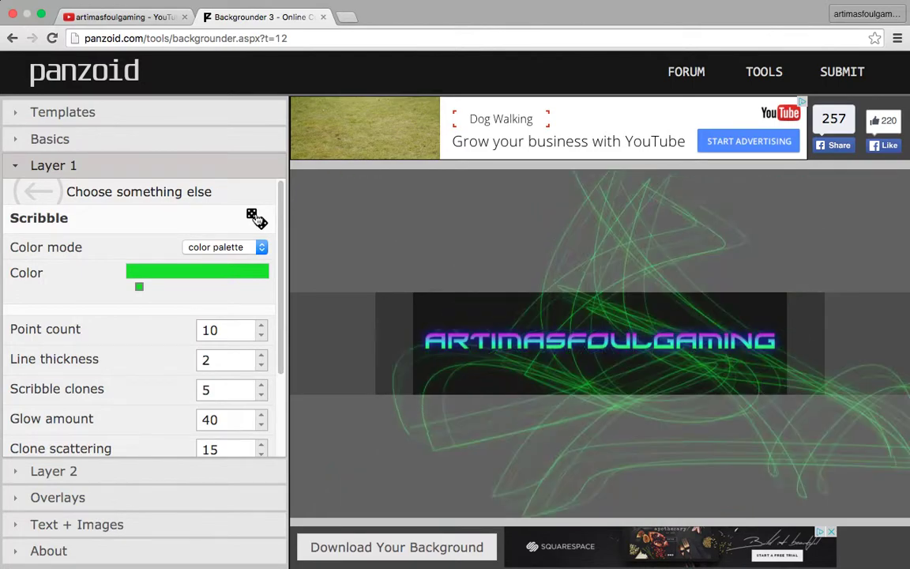
pyautogui.click(257, 220)
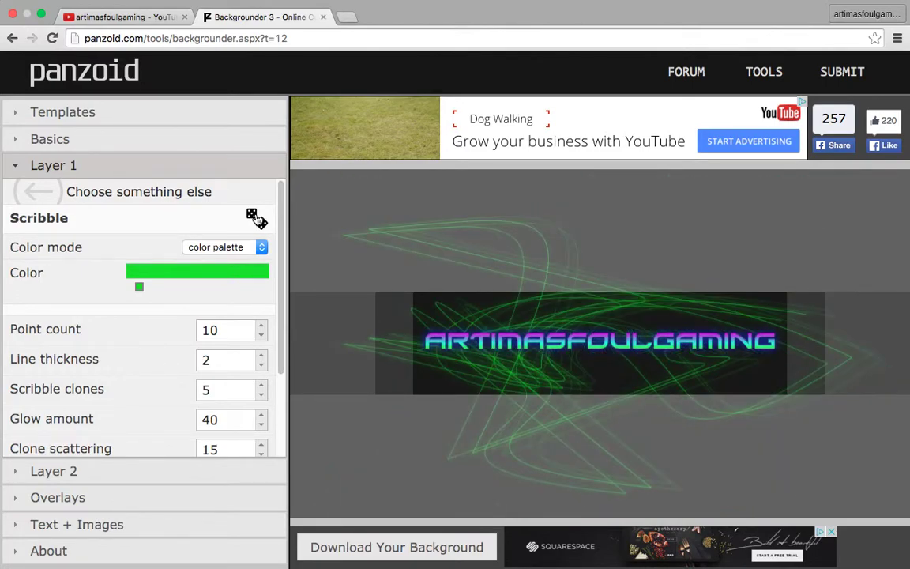
pyautogui.click(256, 220)
pyautogui.click(257, 220)
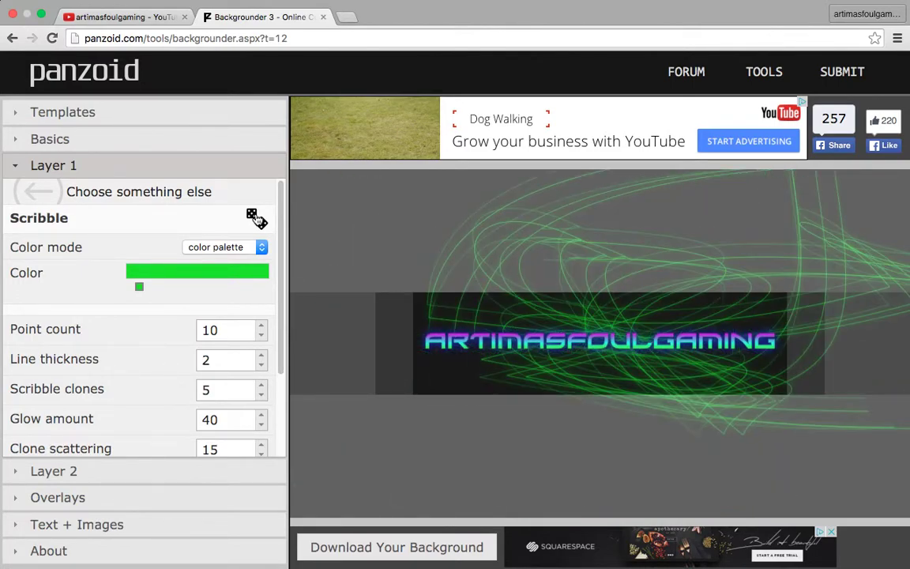
pyautogui.click(257, 220)
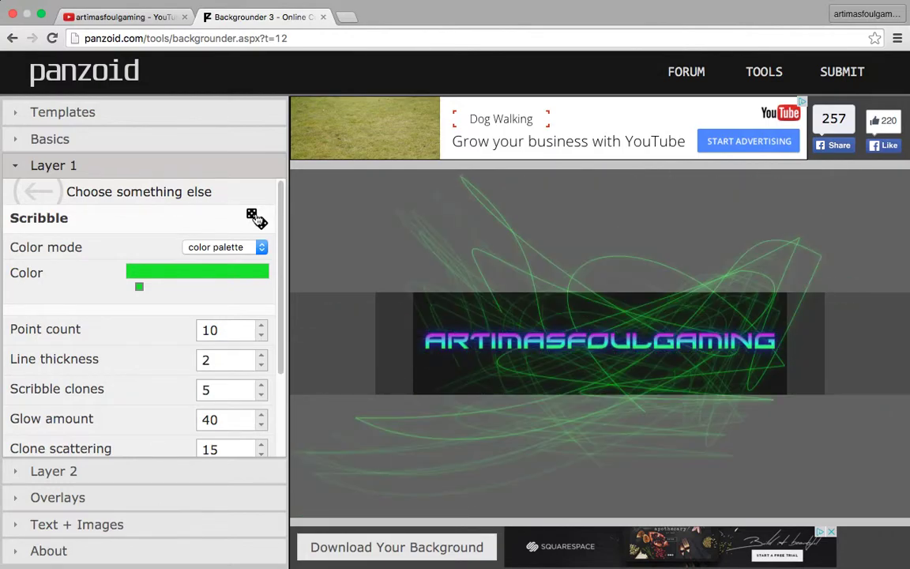
pyautogui.click(257, 220)
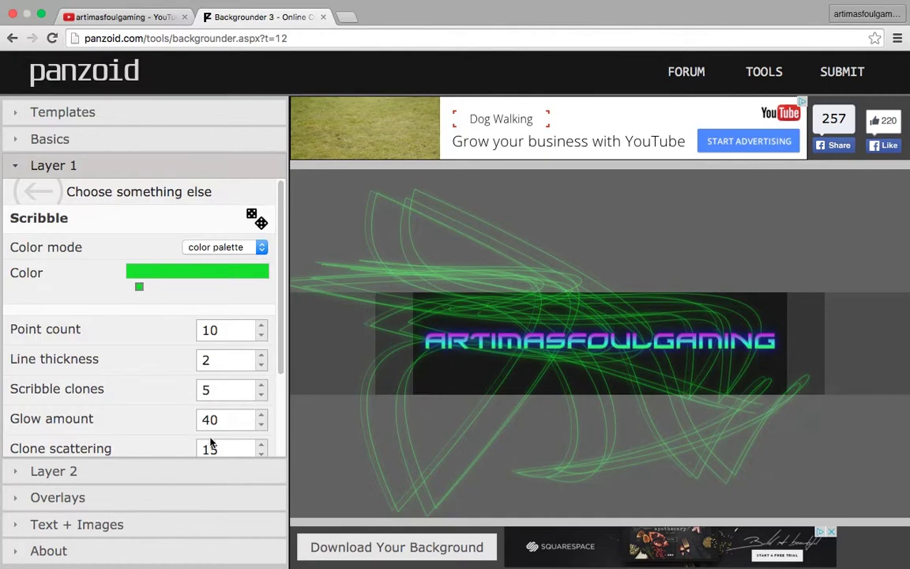
pyautogui.scroll(-3, 211, 444)
pyautogui.scroll(-1, 306, 443)
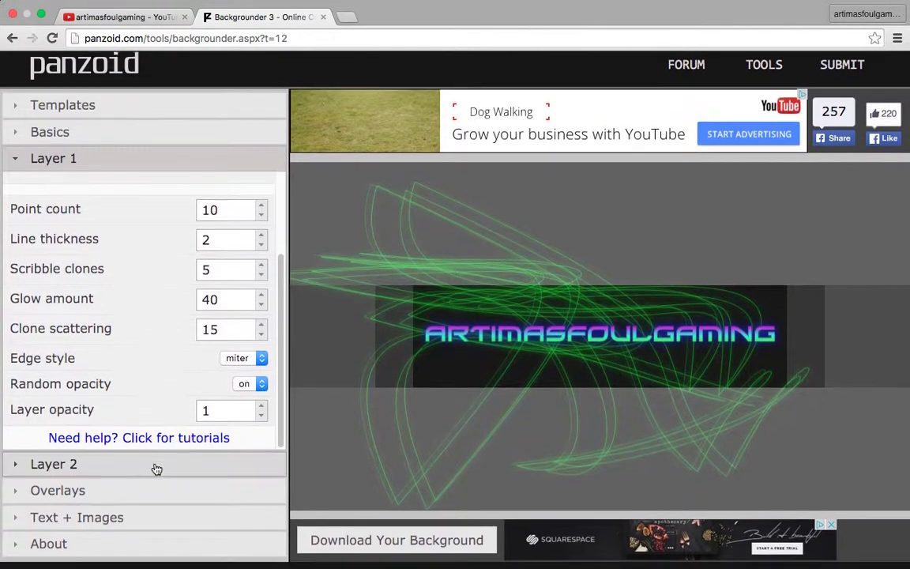
# Render the scribble background and download it as a PNG.
pyautogui.scroll(1, 156, 470)
pyautogui.click(352, 546)
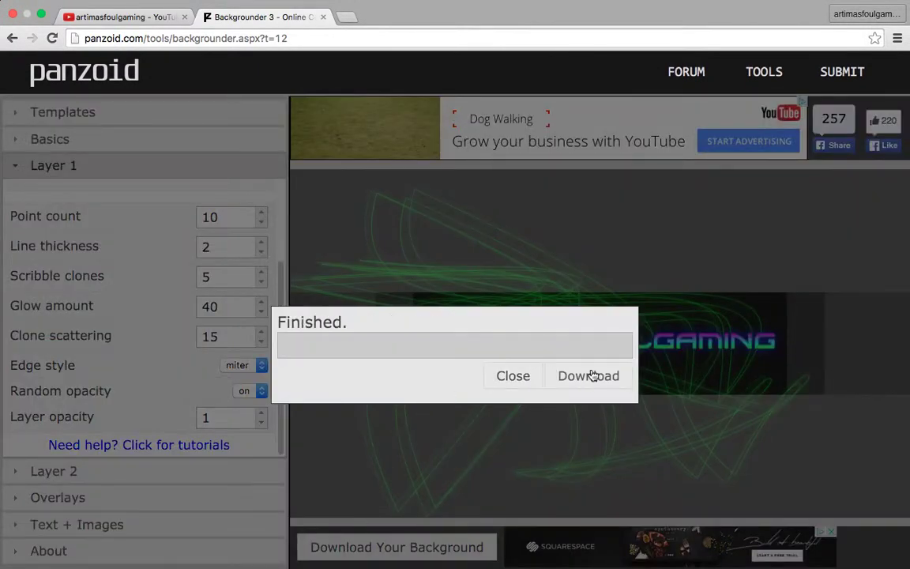
pyautogui.click(592, 375)
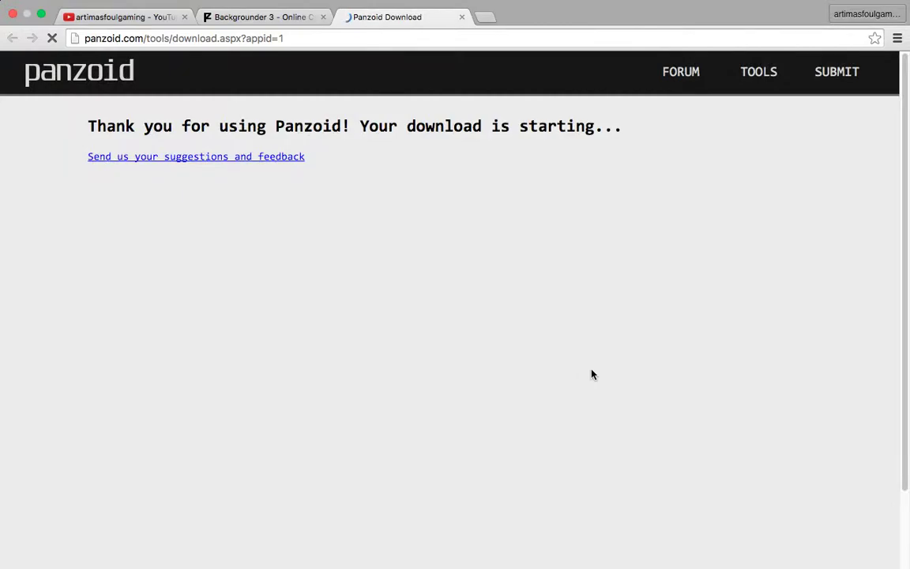
# Exit fullscreen and drag backgrounder (6).png from the download shelf into the backgrounds folder.
pyautogui.click(41, 15)
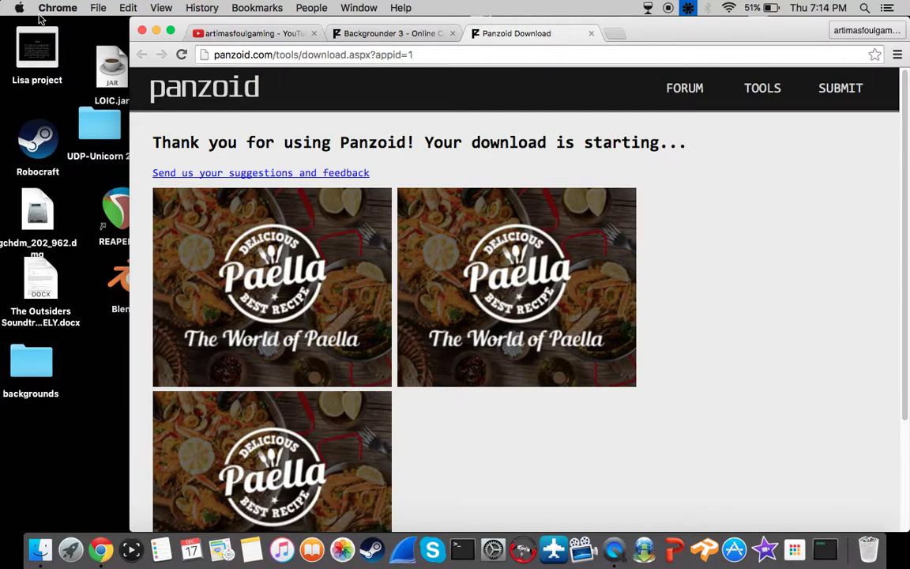
pyautogui.scroll(-5, 371, 237)
pyautogui.scroll(5, 396, 308)
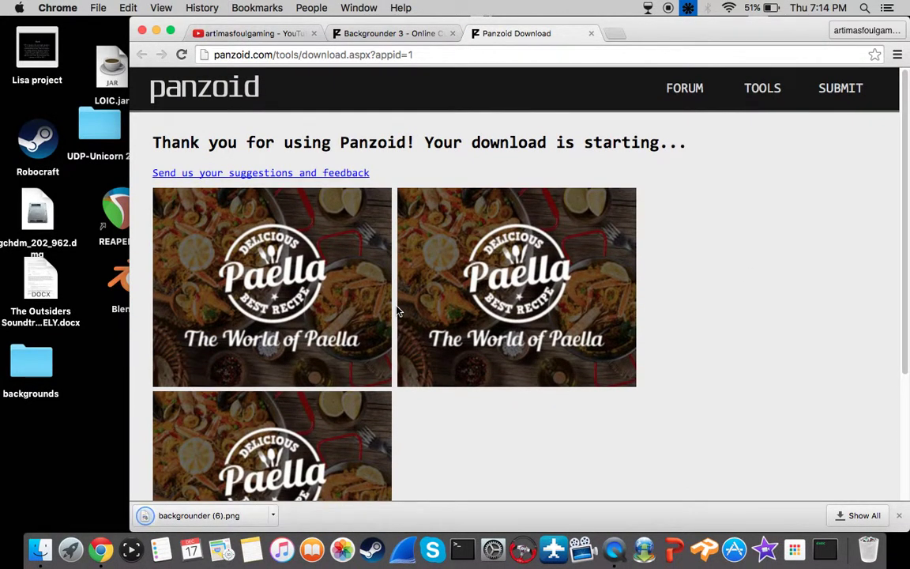
pyautogui.moveTo(224, 514); pyautogui.dragTo(33, 373)
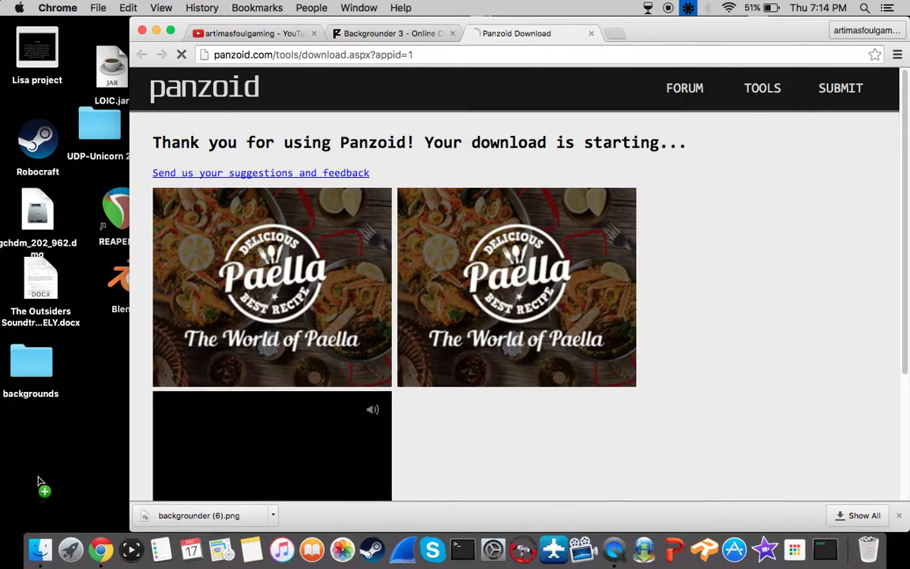
pyautogui.doubleClick(33, 367)
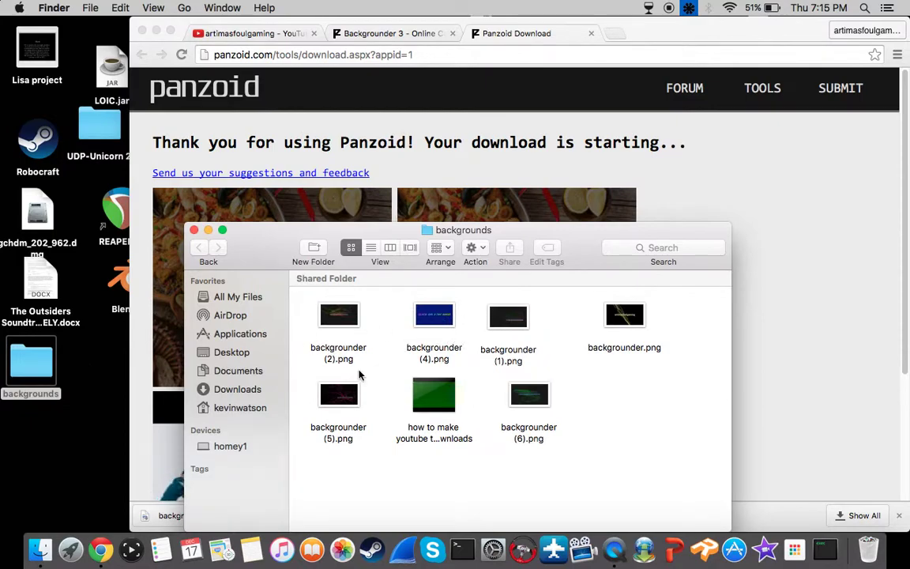
pyautogui.click(193, 230)
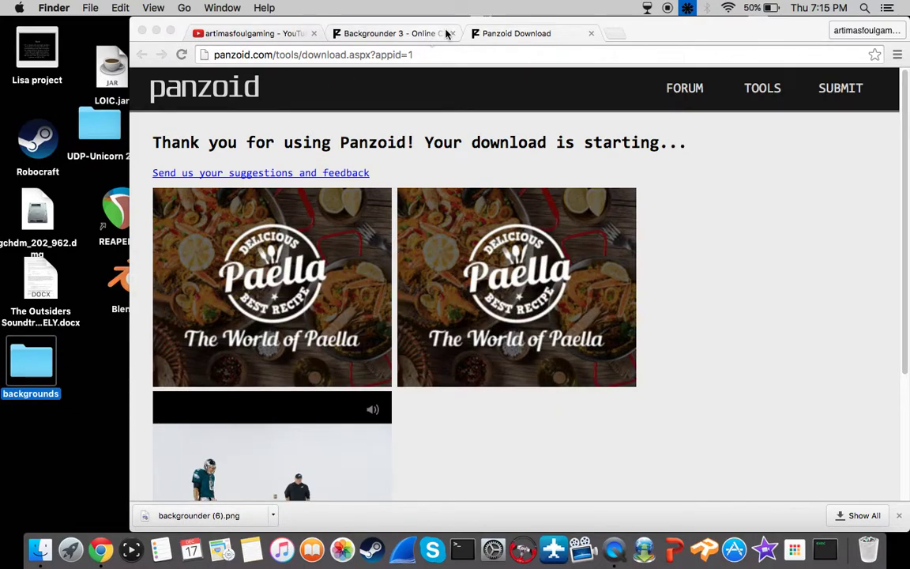
# Close the download tab, glance at the YouTube channel icon editor, then dismiss Backgrounder's Finished notice.
pyautogui.click(591, 33)
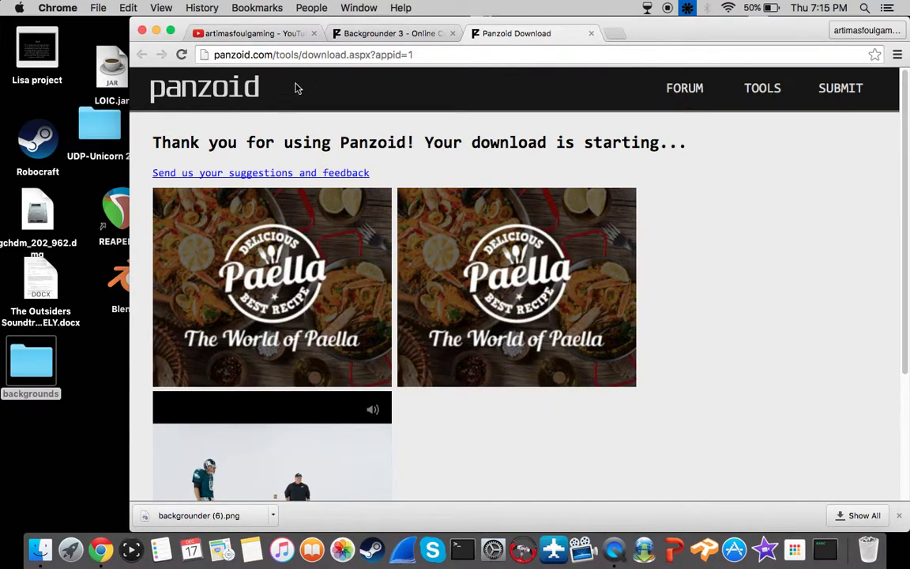
pyautogui.press('super+w')
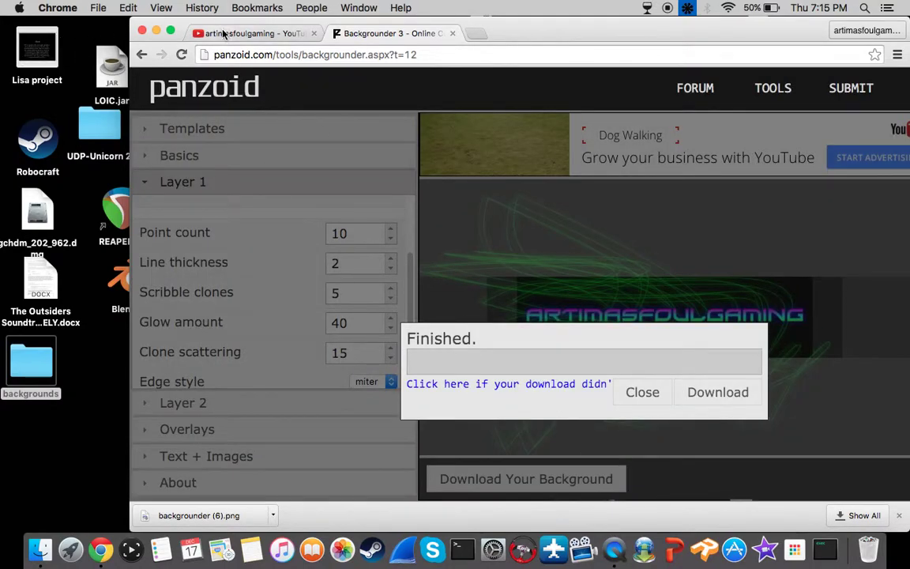
pyautogui.click(245, 34)
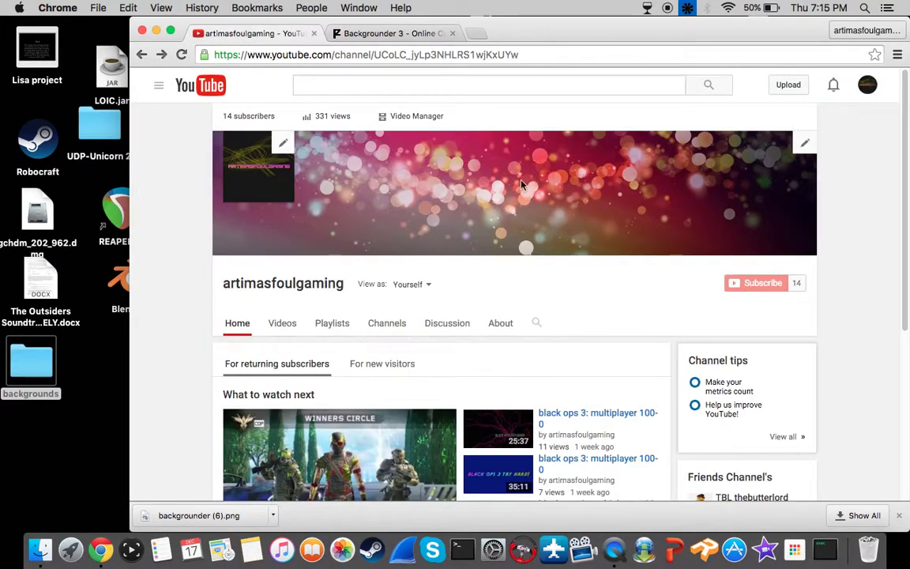
pyautogui.click(283, 144)
pyautogui.click(370, 211)
pyautogui.click(369, 34)
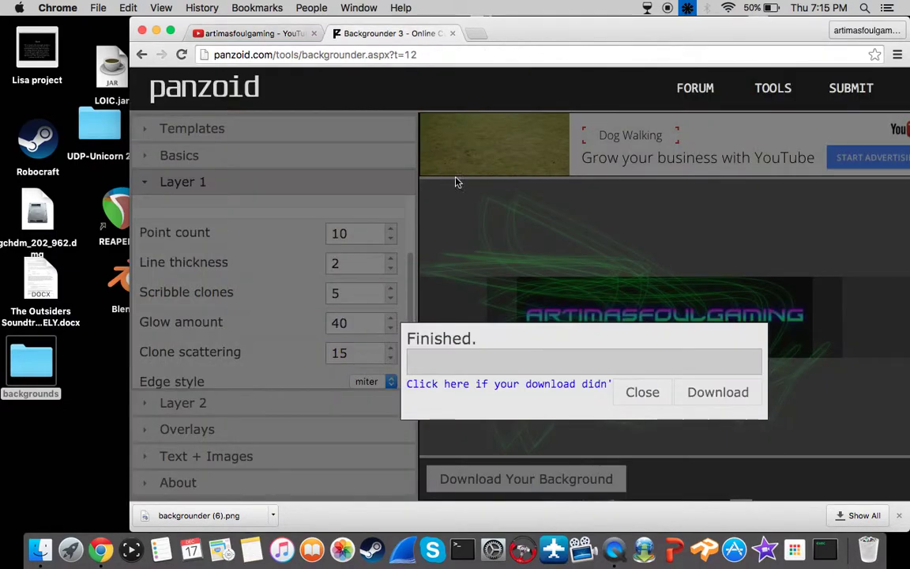
pyautogui.click(650, 392)
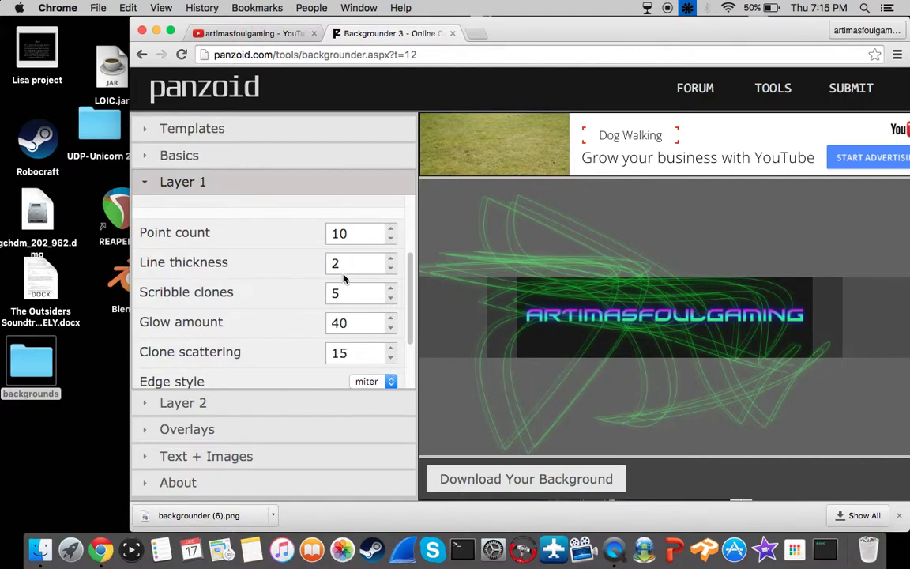
# In Text + Images, recolour the text gradient's green stop to magenta.
pyautogui.click(233, 453)
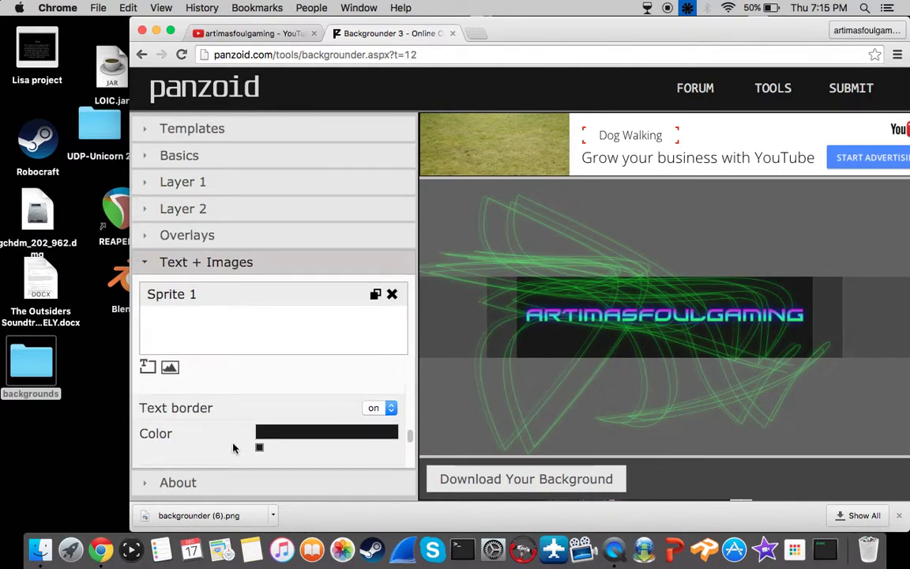
pyautogui.scroll(-3, 268, 461)
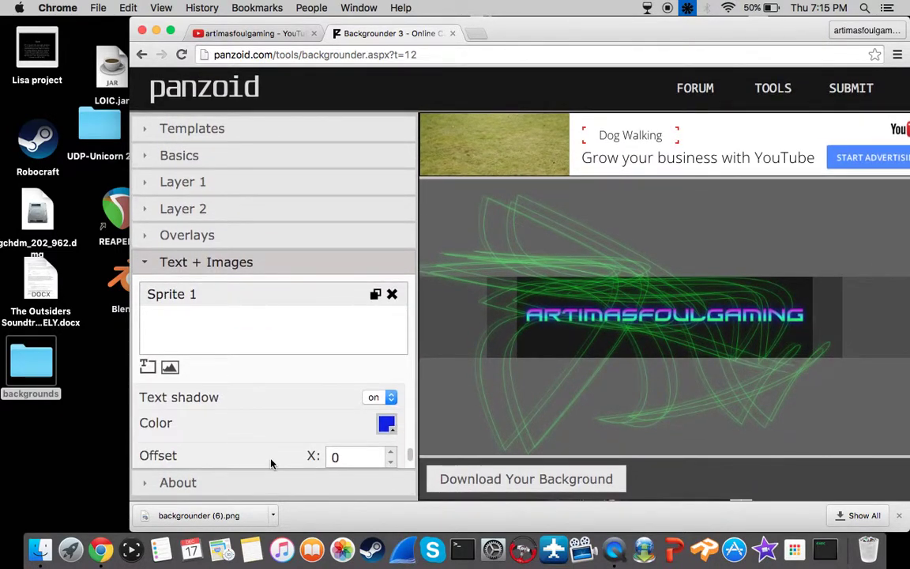
pyautogui.scroll(1, 268, 461)
pyautogui.scroll(2, 271, 464)
pyautogui.scroll(2, 271, 463)
pyautogui.moveTo(390, 436); pyautogui.dragTo(374, 436)
pyautogui.click(375, 436)
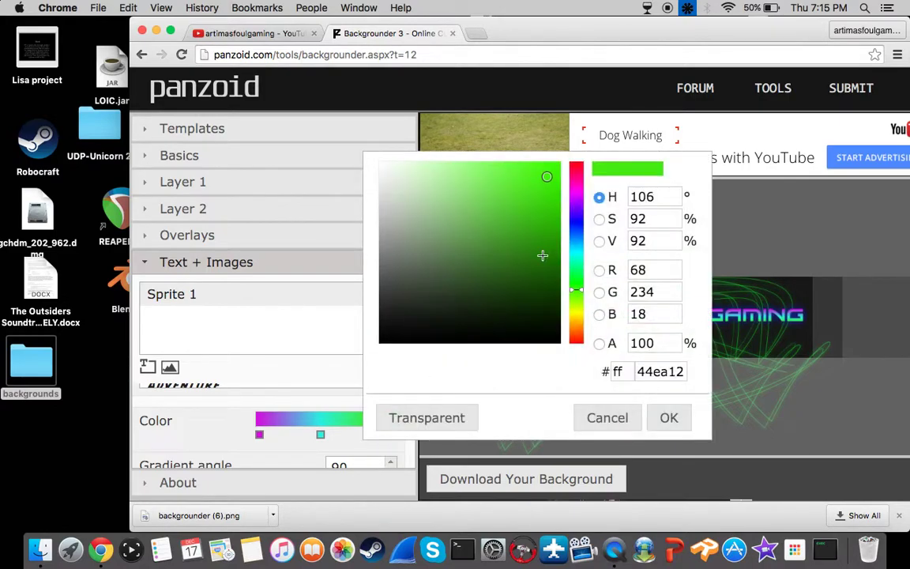
pyautogui.moveTo(582, 198); pyautogui.dragTo(536, 177)
pyautogui.click(525, 175)
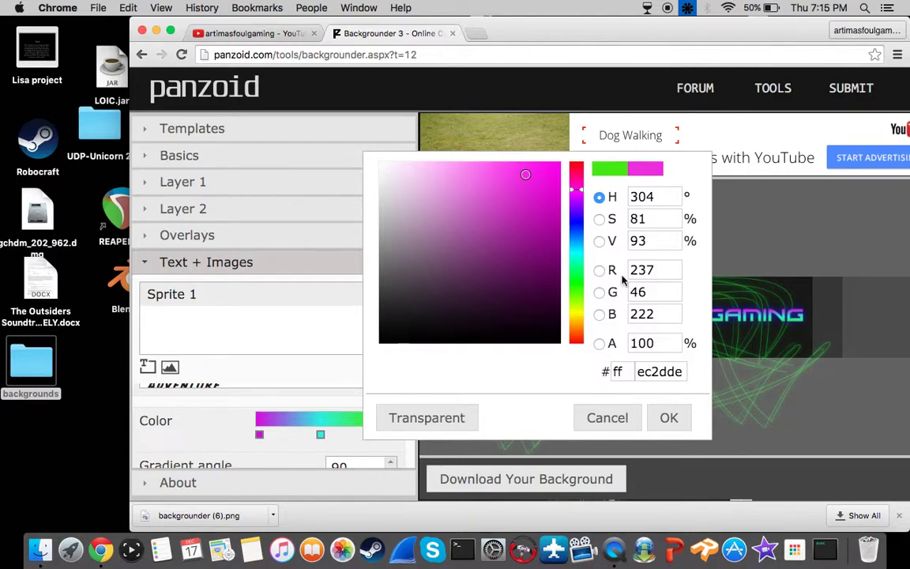
pyautogui.click(662, 417)
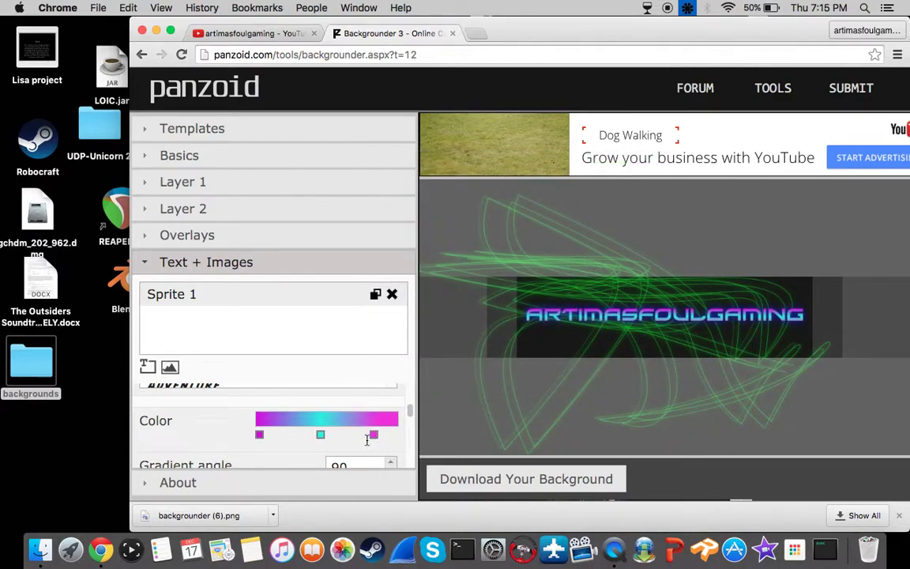
# Move the magenta stop left along the gradient and change it to red.
pyautogui.moveTo(374, 436); pyautogui.dragTo(344, 438)
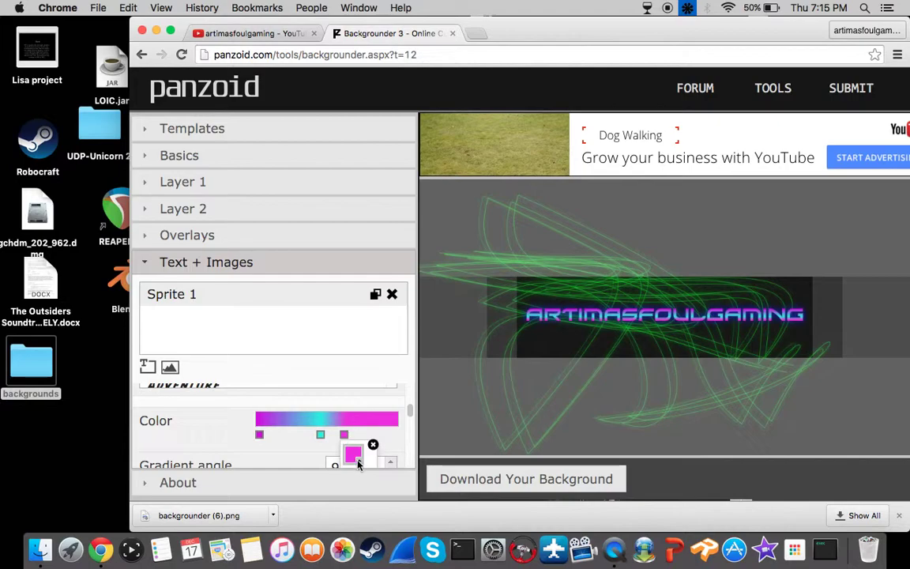
pyautogui.click(355, 458)
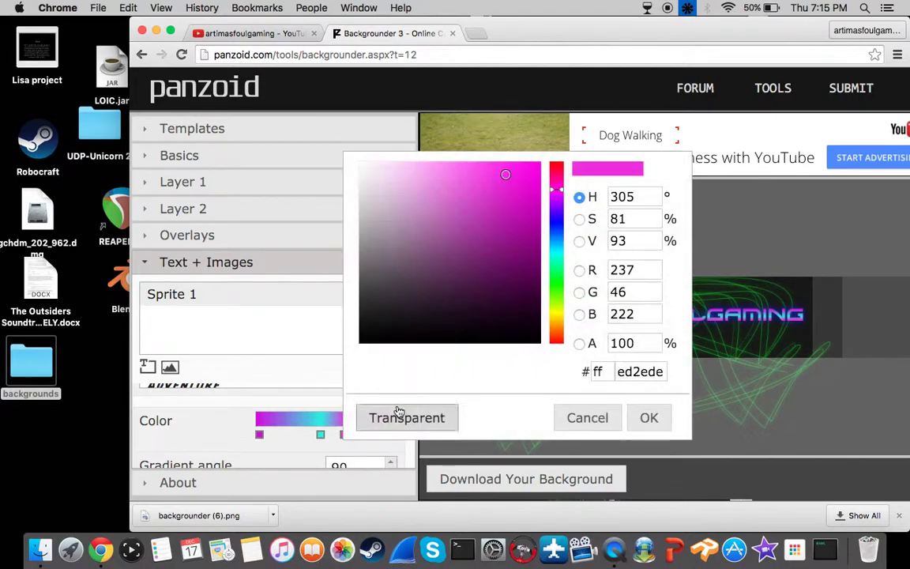
pyautogui.click(556, 335)
pyautogui.click(529, 184)
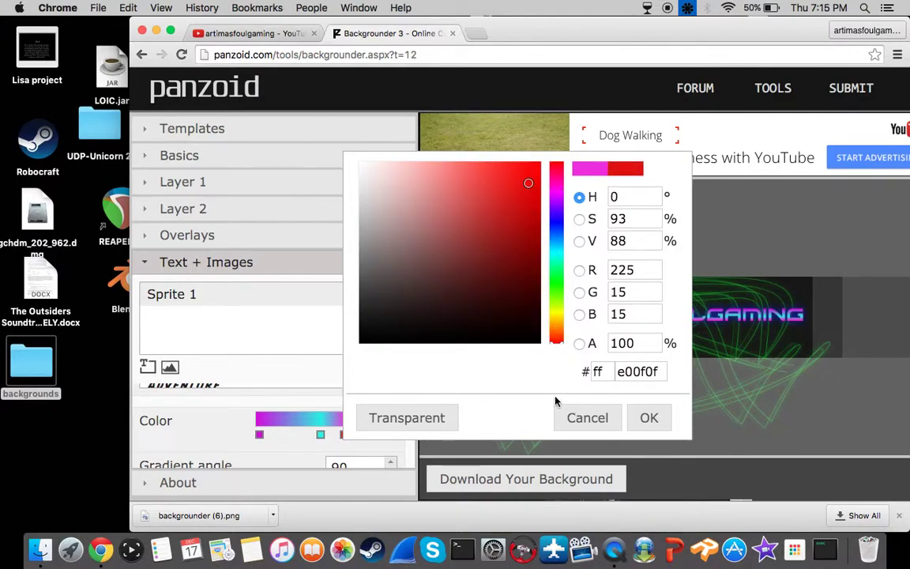
pyautogui.click(643, 417)
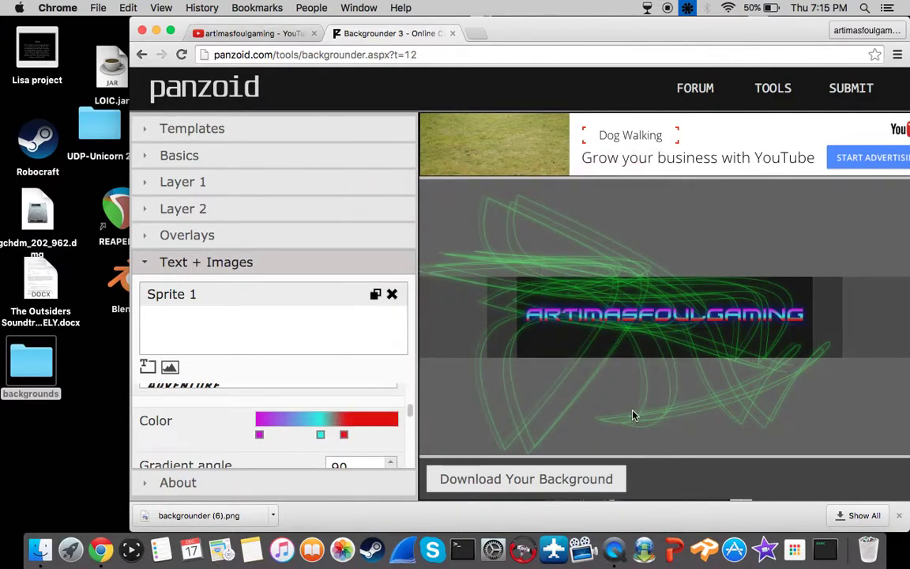
# Change that gradient stop to a bright blue and slide it left so blue starts earlier.
pyautogui.click(344, 438)
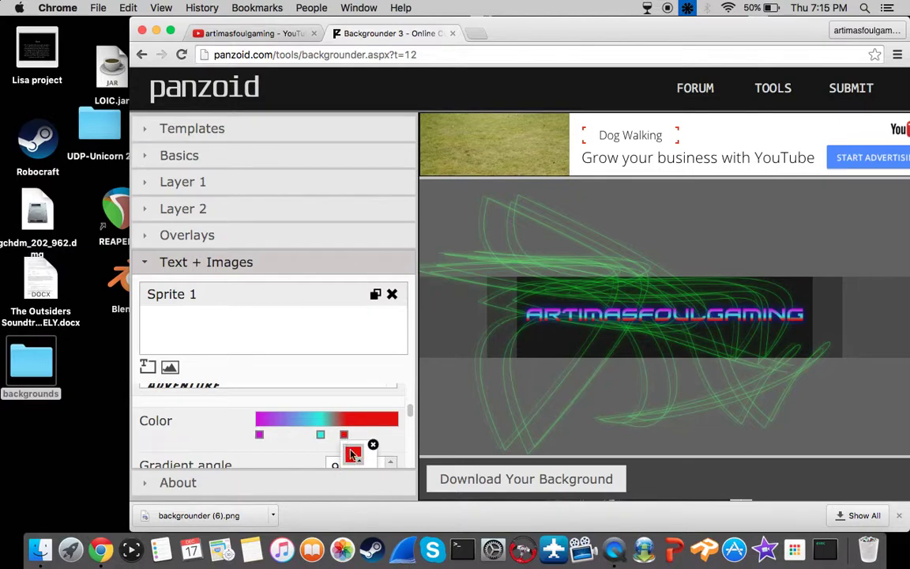
pyautogui.click(353, 455)
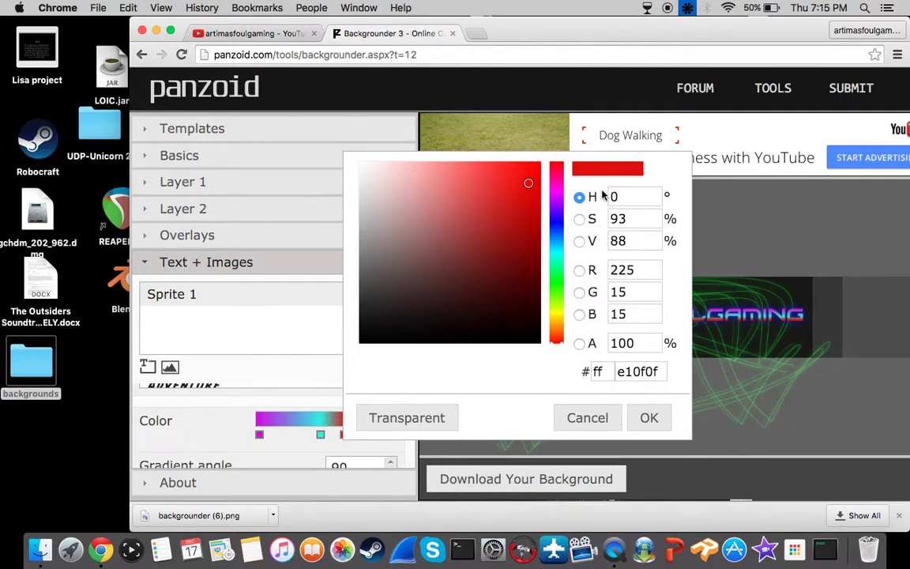
pyautogui.click(551, 226)
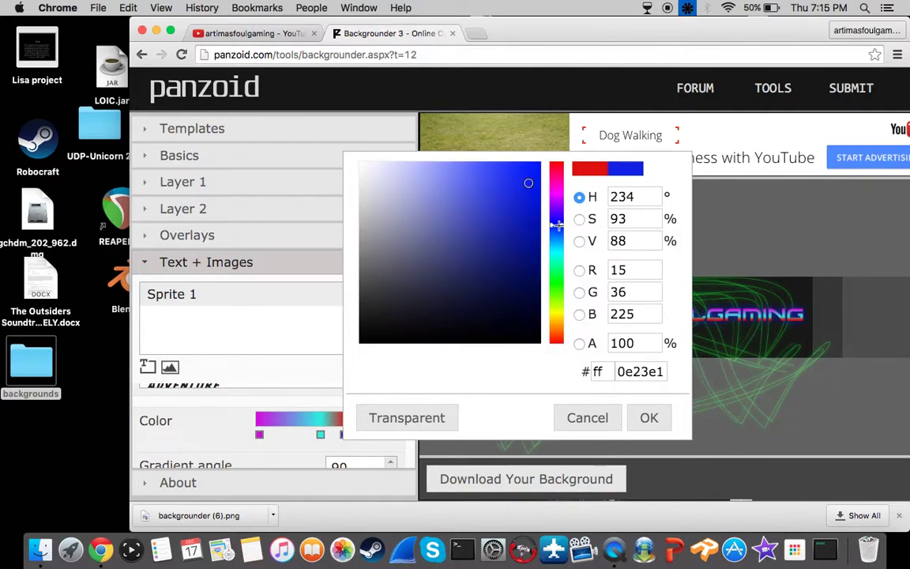
pyautogui.click(532, 173)
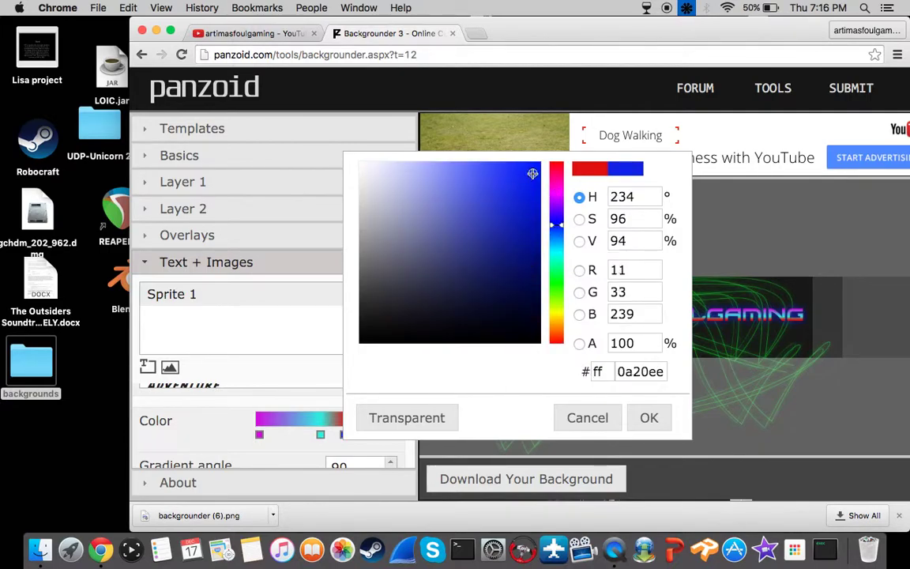
pyautogui.click(648, 416)
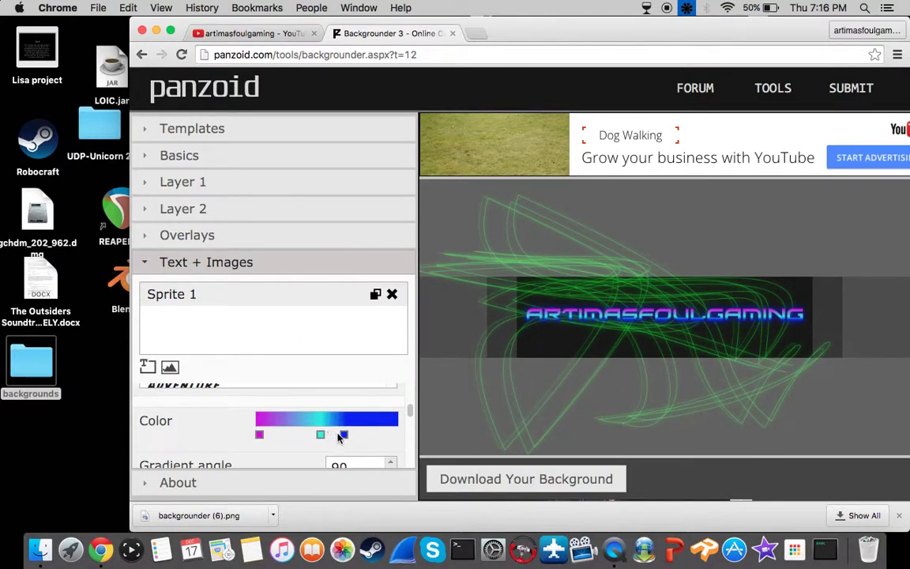
pyautogui.moveTo(342, 436)
pyautogui.mouseDown()
pyautogui.moveTo(327, 436)
pyautogui.moveTo(398, 463)
pyautogui.moveTo(372, 462)
pyautogui.mouseUp()
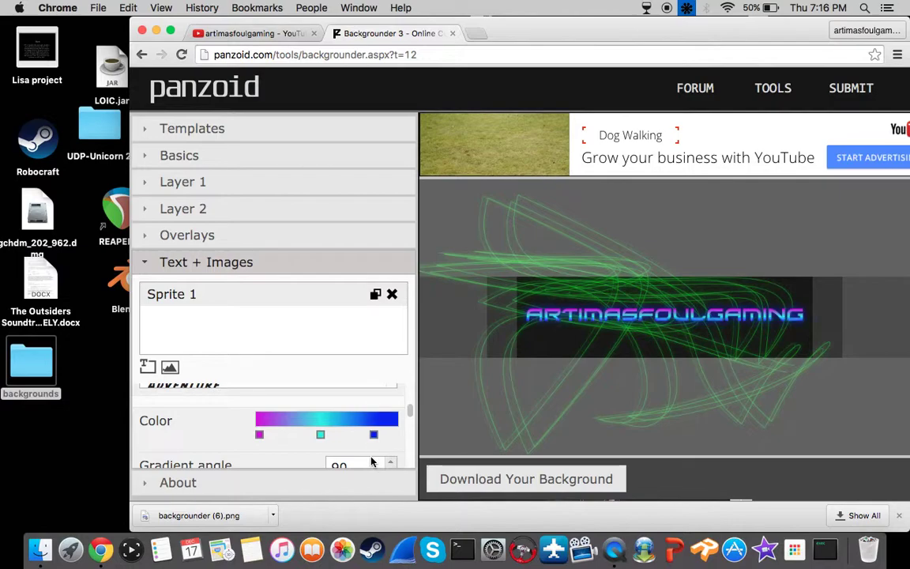
# Add a bright green (#0aef31) colour at the end of the text gradient.
pyautogui.click(375, 436)
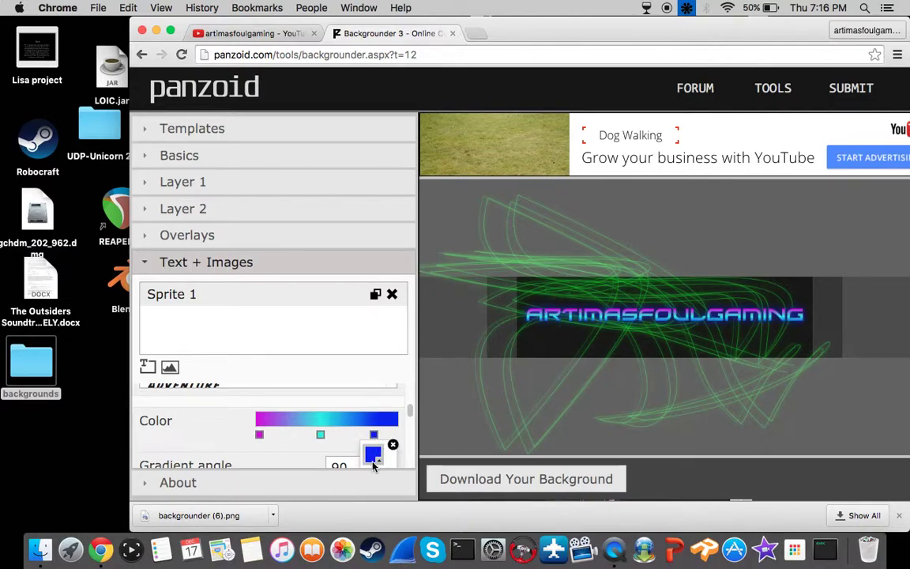
pyautogui.click(373, 458)
pyautogui.click(580, 278)
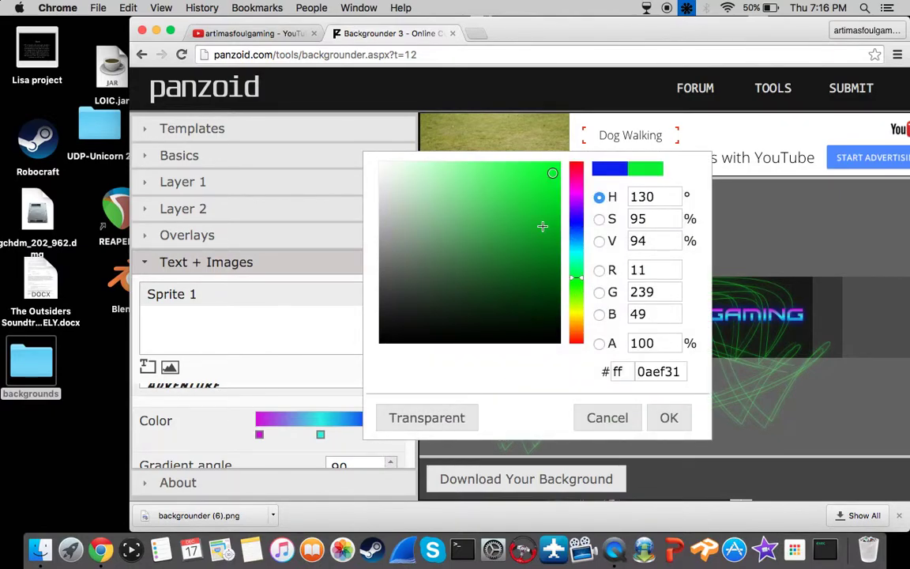
pyautogui.click(523, 168)
pyautogui.click(652, 417)
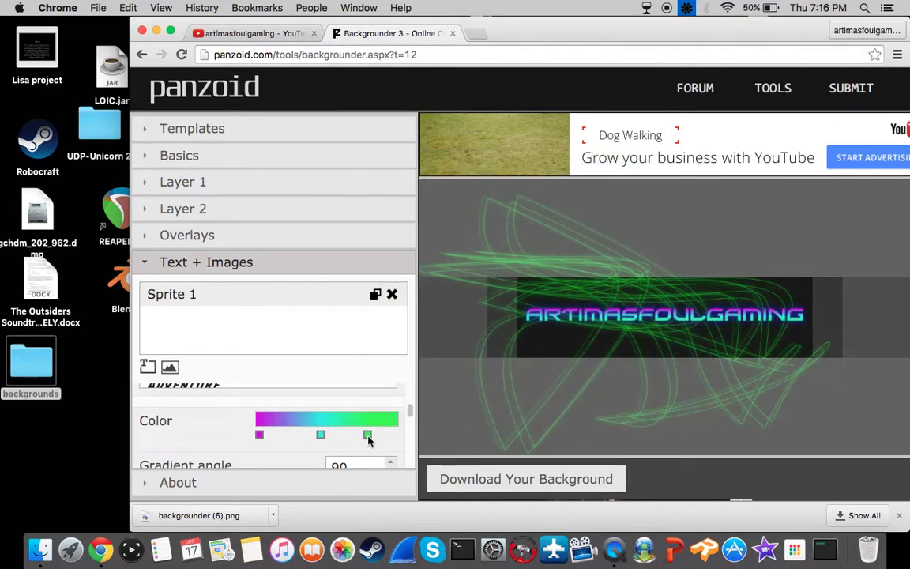
# Under Text border > Color, set the border's colour stop to a red shade.
pyautogui.scroll(5, 371, 439)
pyautogui.scroll(-3, 295, 448)
pyautogui.scroll(-3, 295, 447)
pyautogui.scroll(2, 295, 448)
pyautogui.scroll(-4, 295, 447)
pyautogui.scroll(5, 295, 447)
pyautogui.scroll(2, 295, 447)
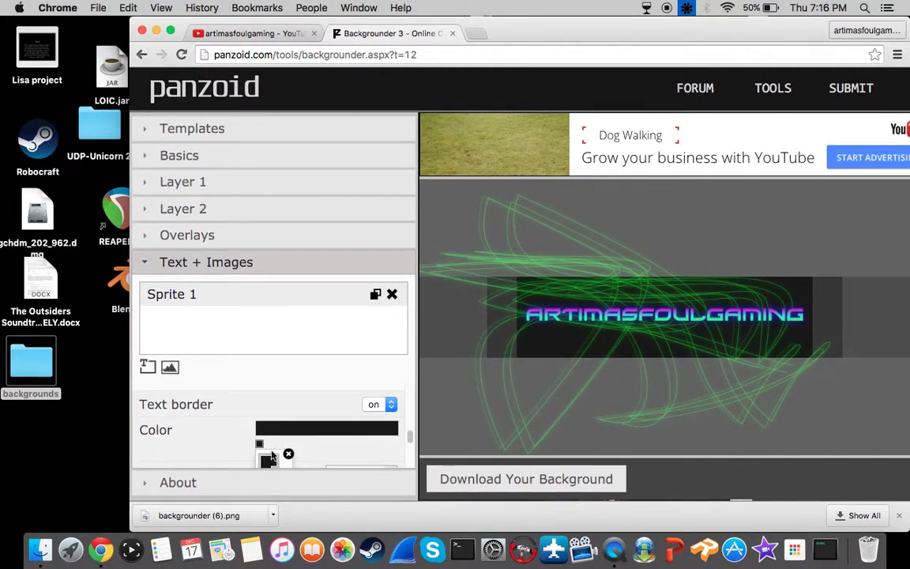
pyautogui.scroll(-1, 271, 451)
pyautogui.click(269, 431)
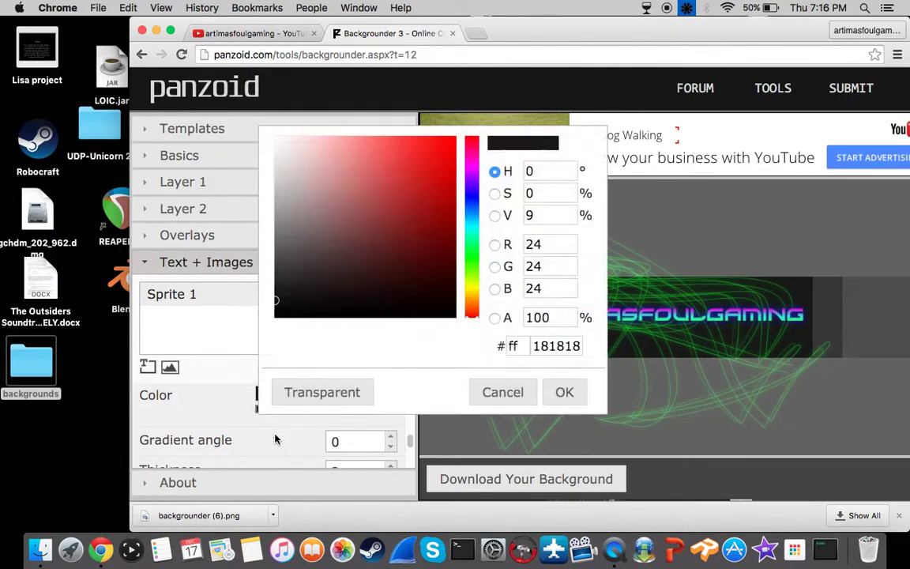
pyautogui.click(429, 171)
pyautogui.click(563, 392)
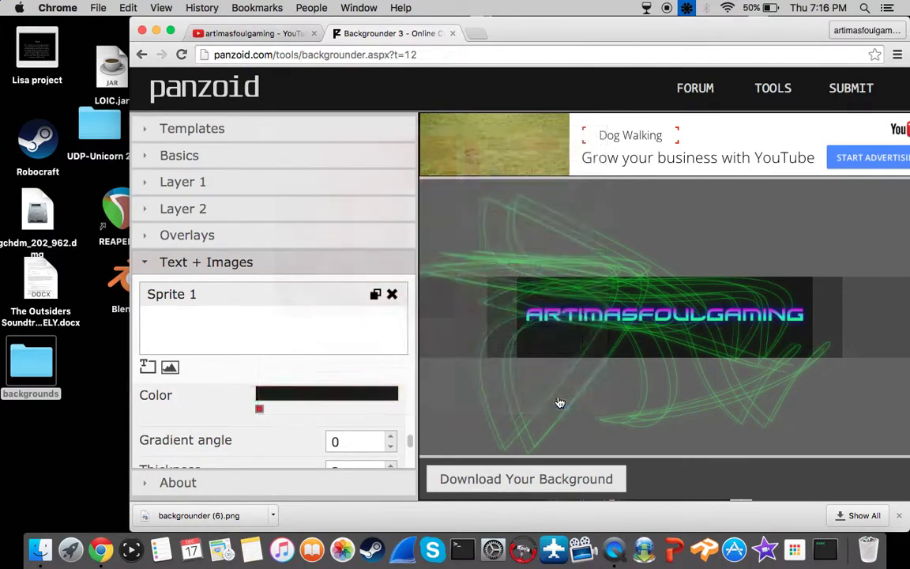
pyautogui.scroll(-5, 305, 373)
pyautogui.scroll(-5, 299, 409)
pyautogui.scroll(10, 299, 409)
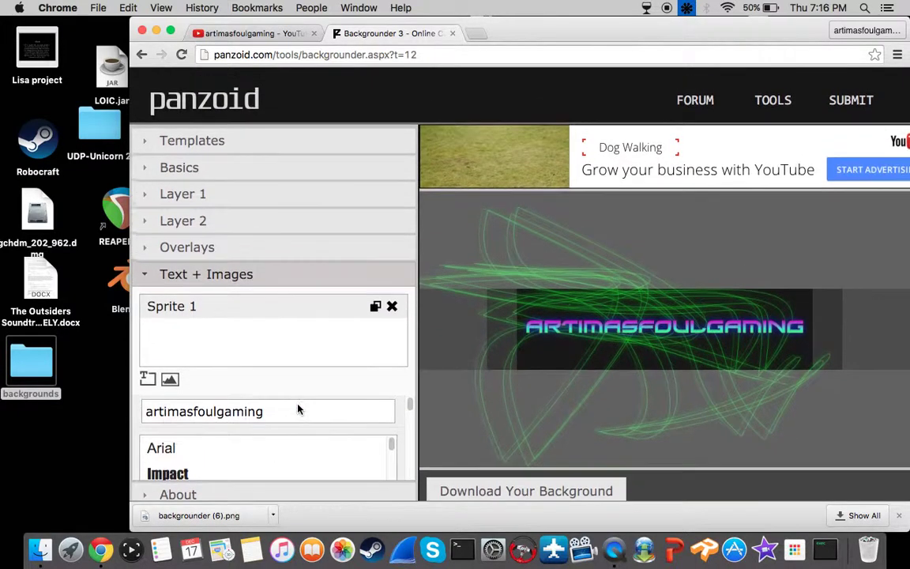
# Check the Layer 1 scribble settings and render the finished background.
pyautogui.click(249, 188)
pyautogui.scroll(-3, 250, 270)
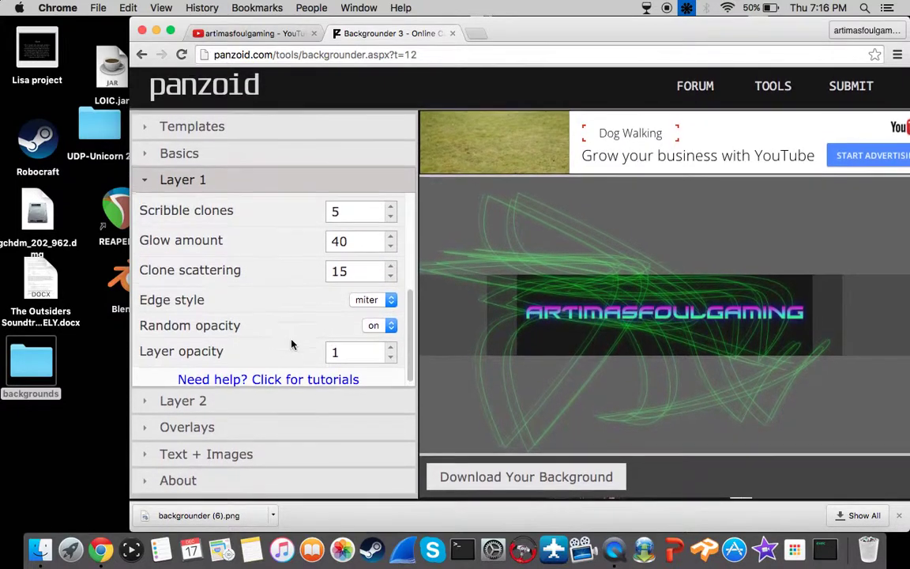
pyautogui.scroll(5, 316, 268)
pyautogui.scroll(-2, 315, 270)
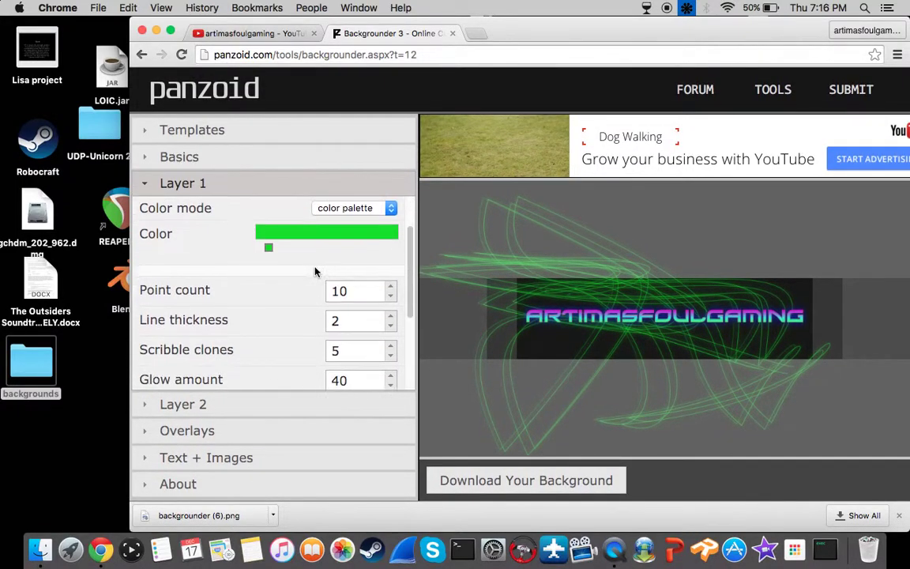
pyautogui.scroll(-2, 316, 271)
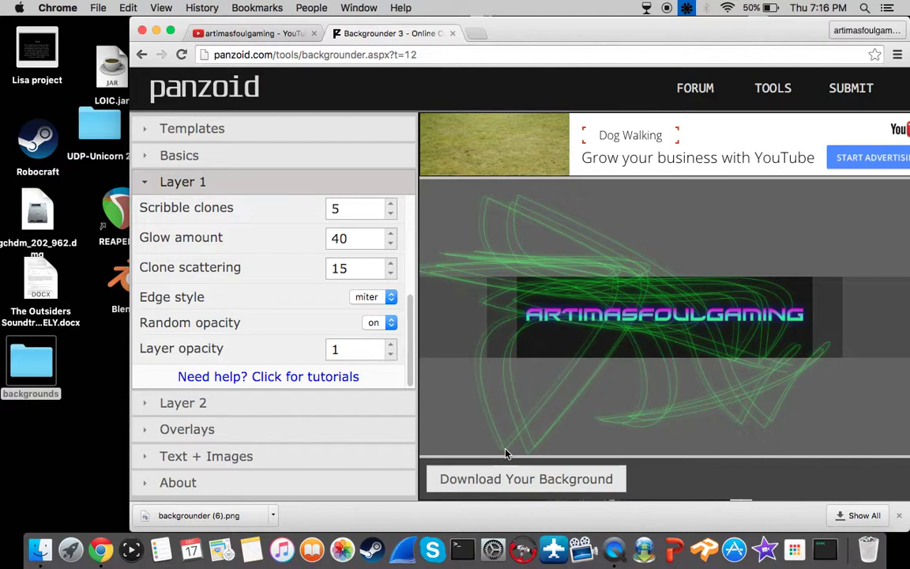
pyautogui.click(503, 478)
# Move the old backgrounder (6).png from the backgrounds folder to the trash.
pyautogui.doubleClick(32, 352)
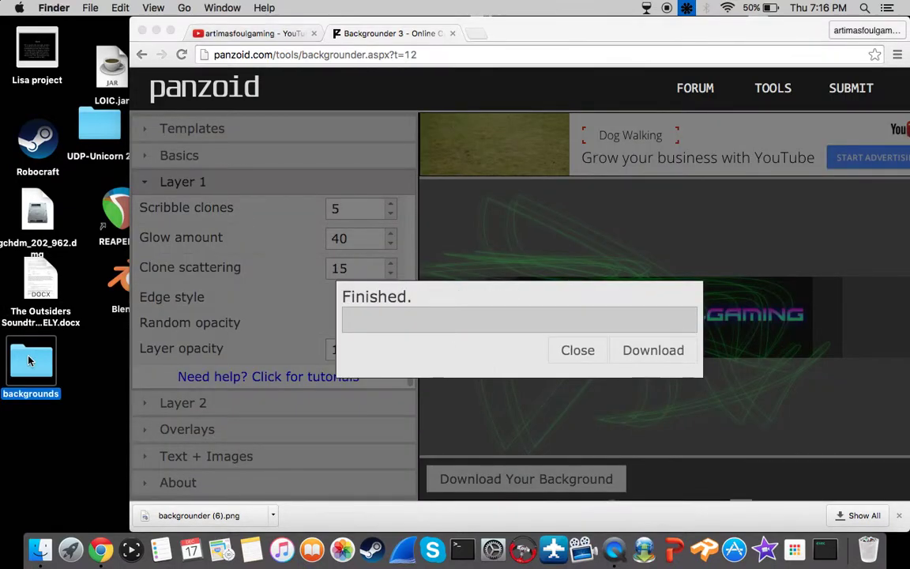
pyautogui.rightClick(528, 394)
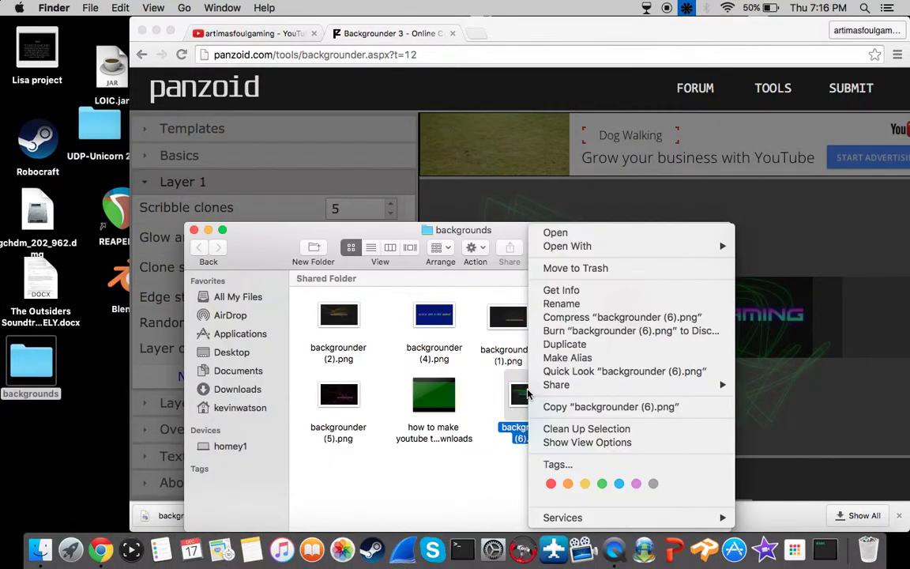
pyautogui.click(589, 269)
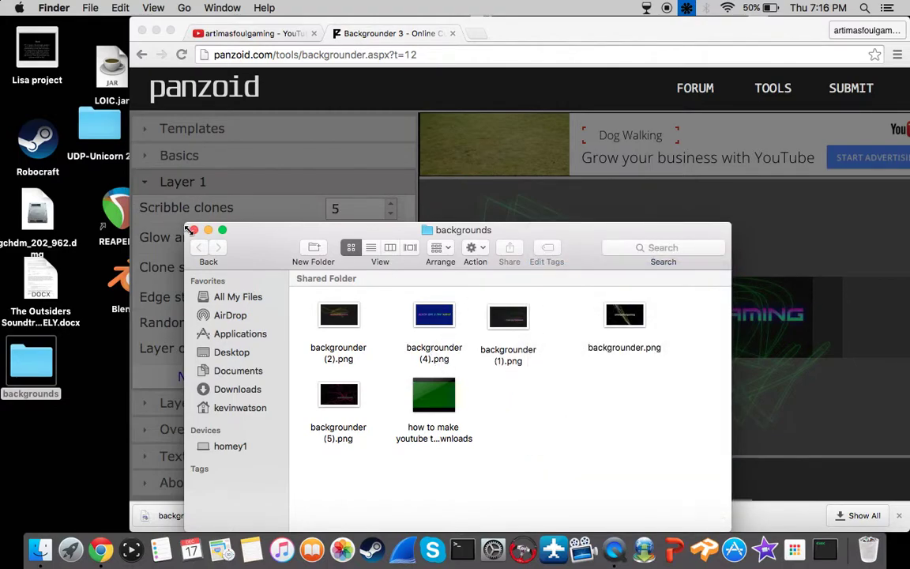
pyautogui.click(194, 230)
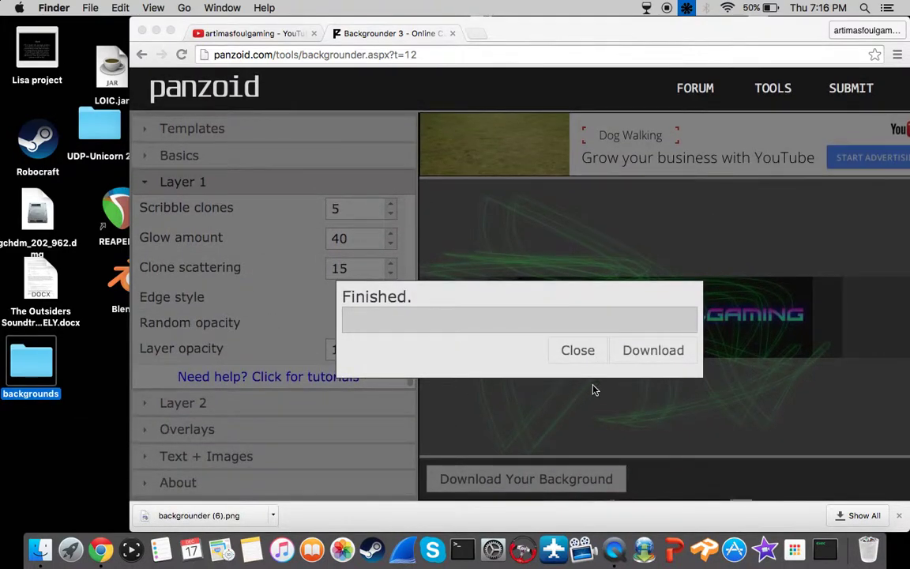
# Download the render and drag backgrounder (7).png into the backgrounds folder.
pyautogui.click(636, 361)
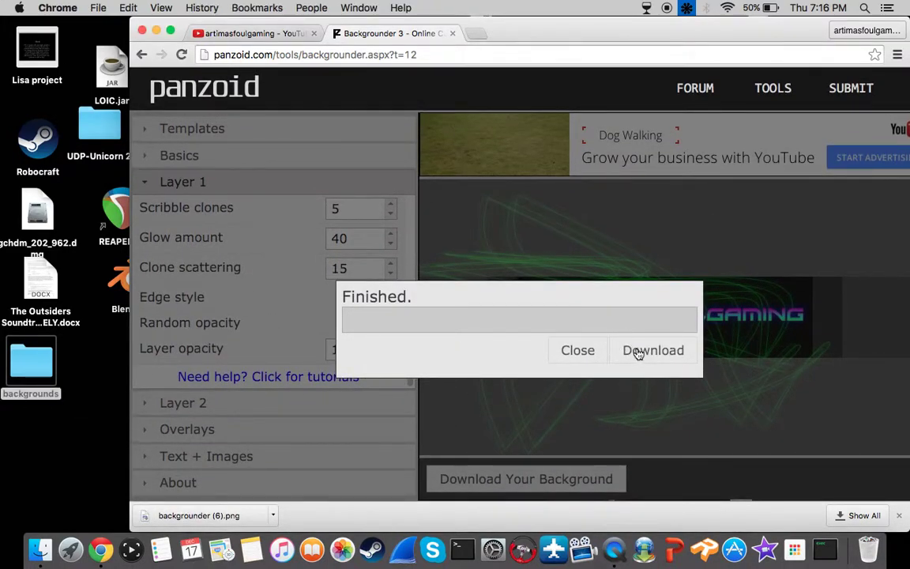
pyautogui.click(637, 352)
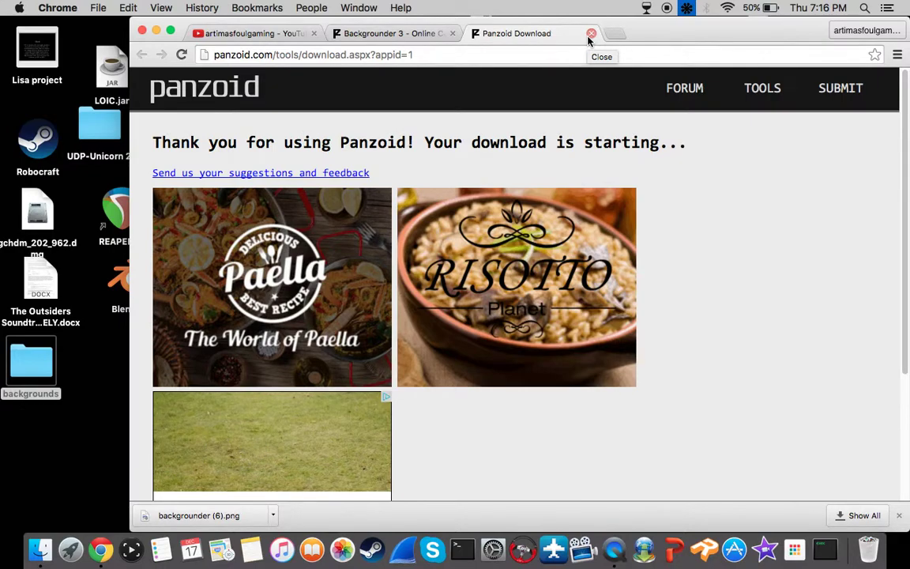
pyautogui.click(591, 33)
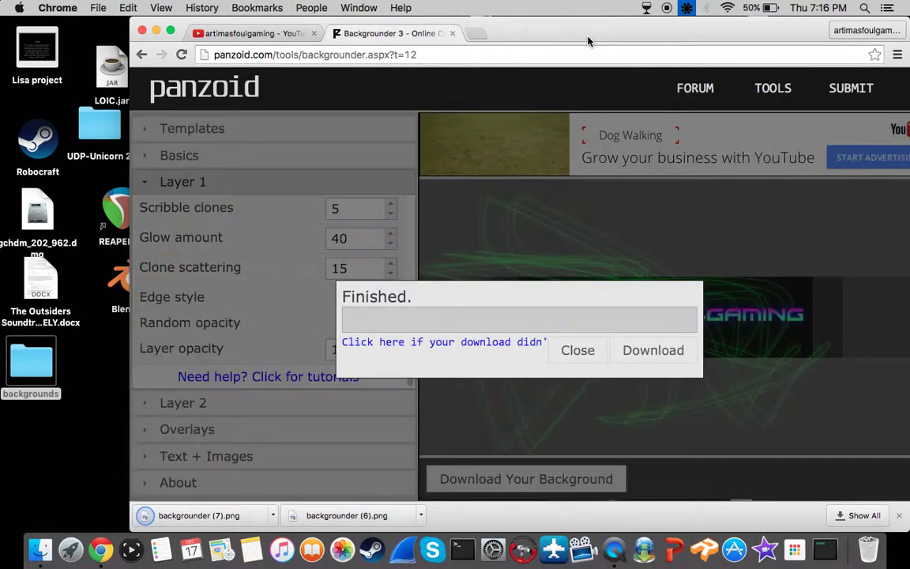
pyautogui.moveTo(190, 516)
pyautogui.mouseDown()
pyautogui.moveTo(54, 372)
pyautogui.moveTo(35, 366)
pyautogui.mouseUp()
# From the YouTube channel icon, open the Google About me photo editor's Upload photo option.
pyautogui.click(237, 33)
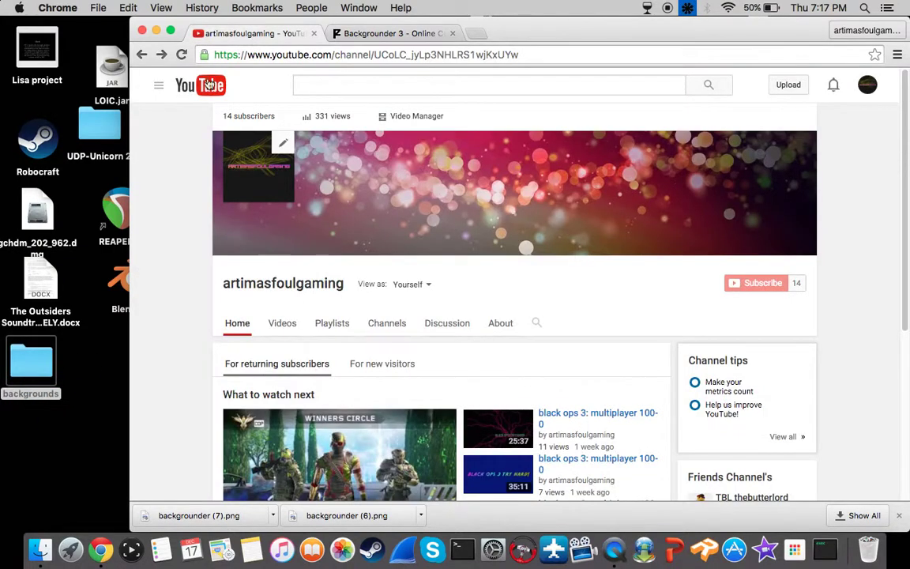
pyautogui.click(284, 141)
pyautogui.click(668, 315)
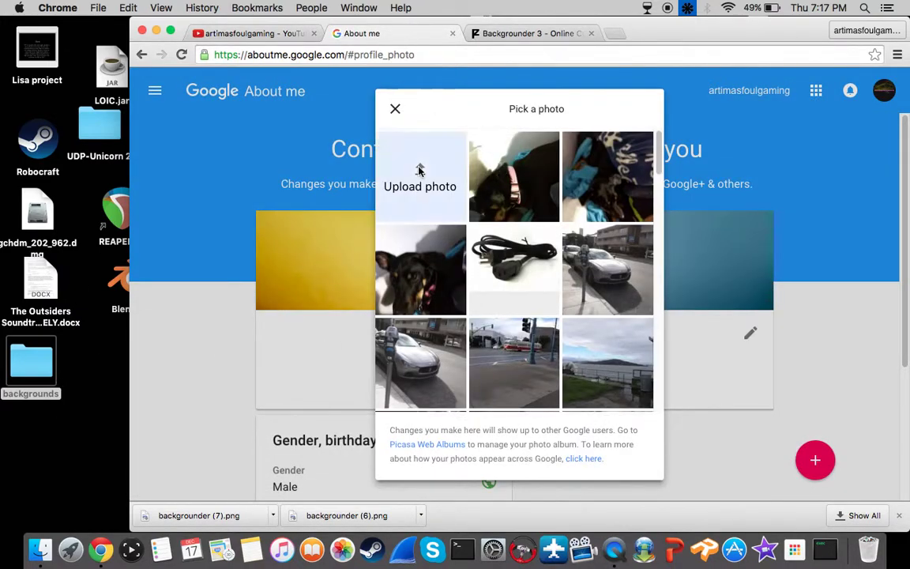
pyautogui.click(419, 170)
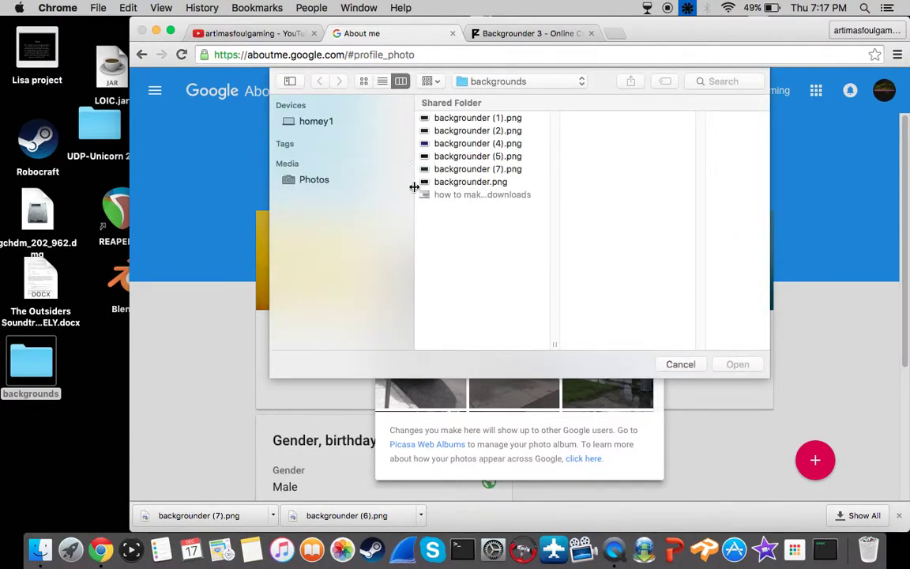
# Preview the saved backgrounder images, then select backgrounder (7).png and open it.
pyautogui.click(463, 182)
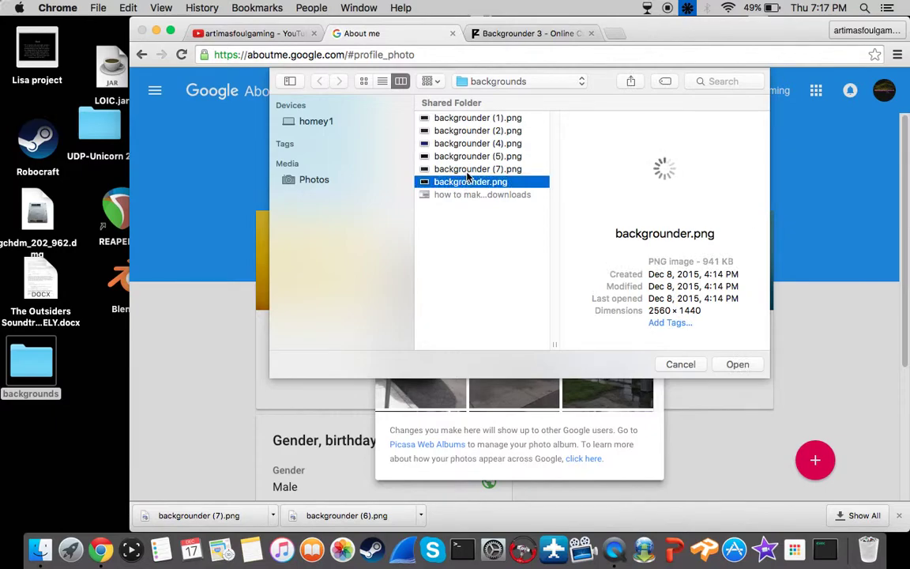
pyautogui.click(469, 171)
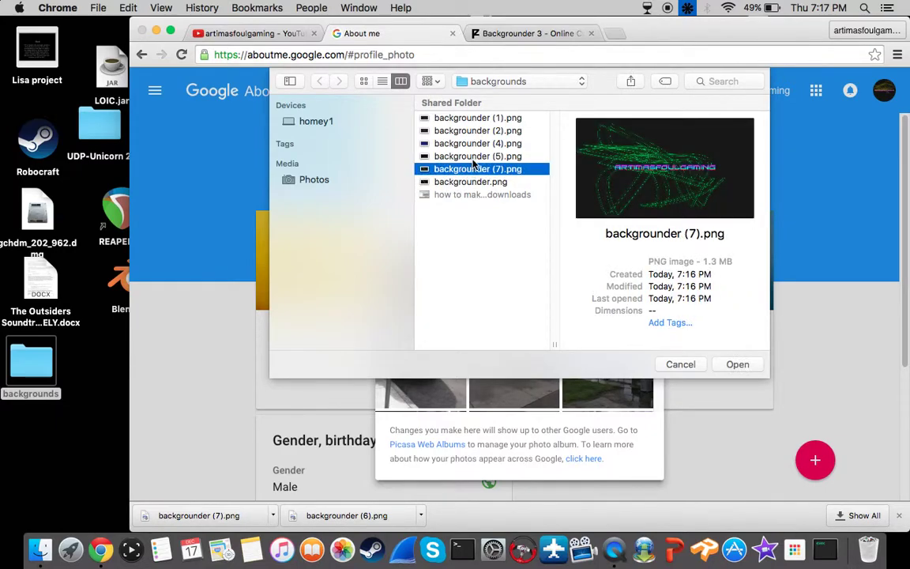
pyautogui.click(474, 157)
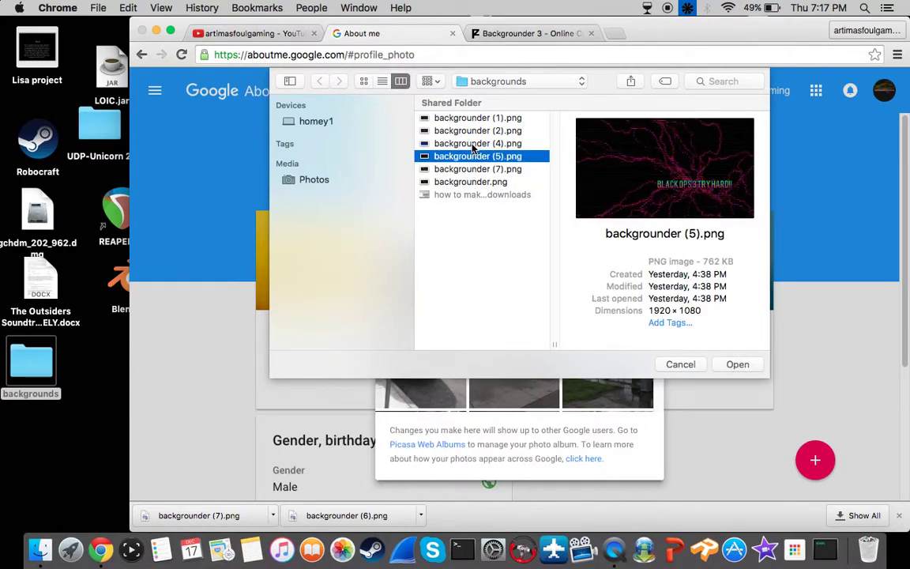
pyautogui.click(468, 144)
pyautogui.click(467, 131)
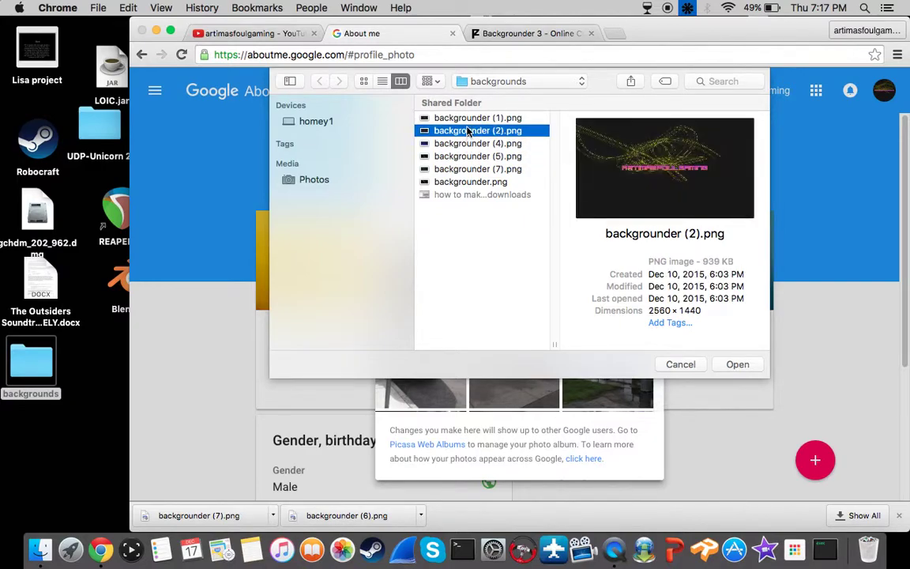
pyautogui.click(468, 144)
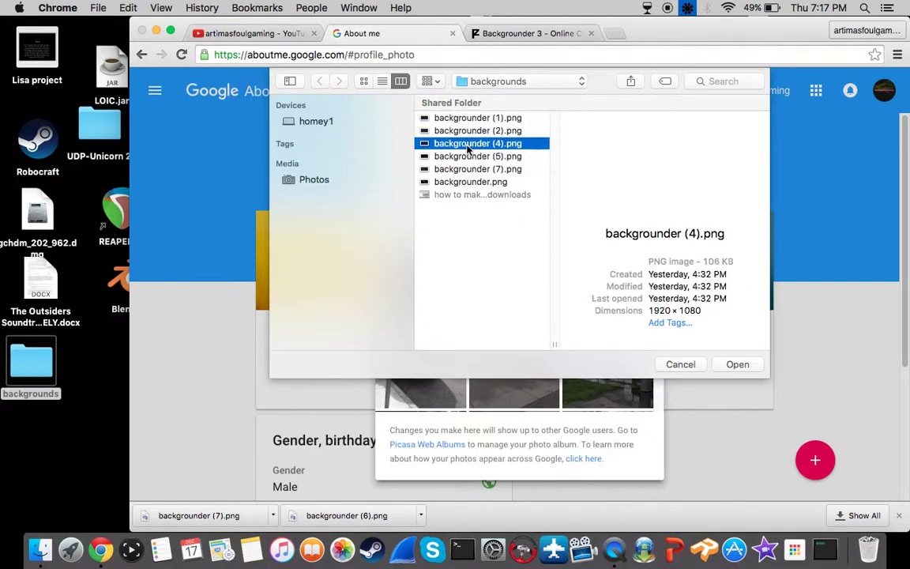
pyautogui.click(468, 169)
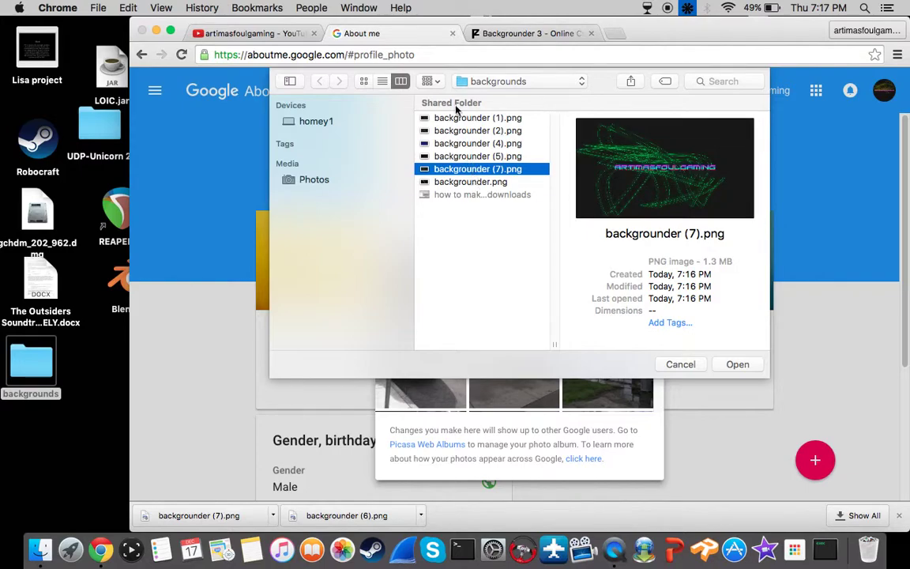
pyautogui.click(463, 119)
pyautogui.click(466, 170)
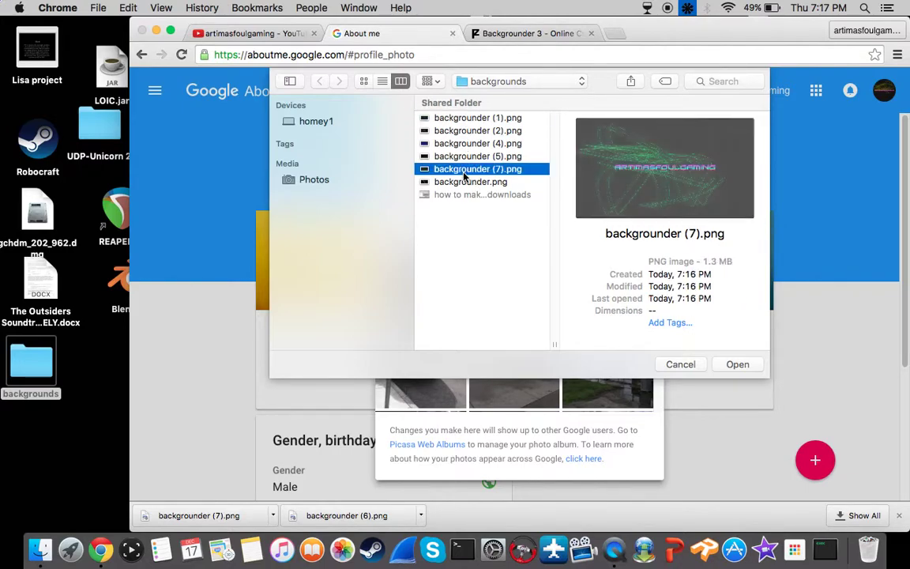
pyautogui.click(735, 365)
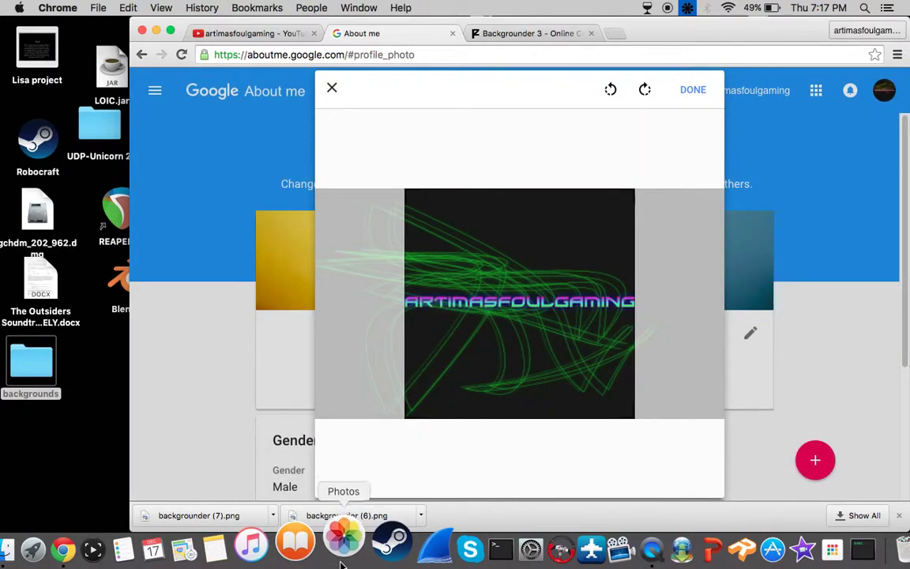
# Accept the crop with DONE, browse the Photos library, and close the Photos window.
pyautogui.click(692, 93)
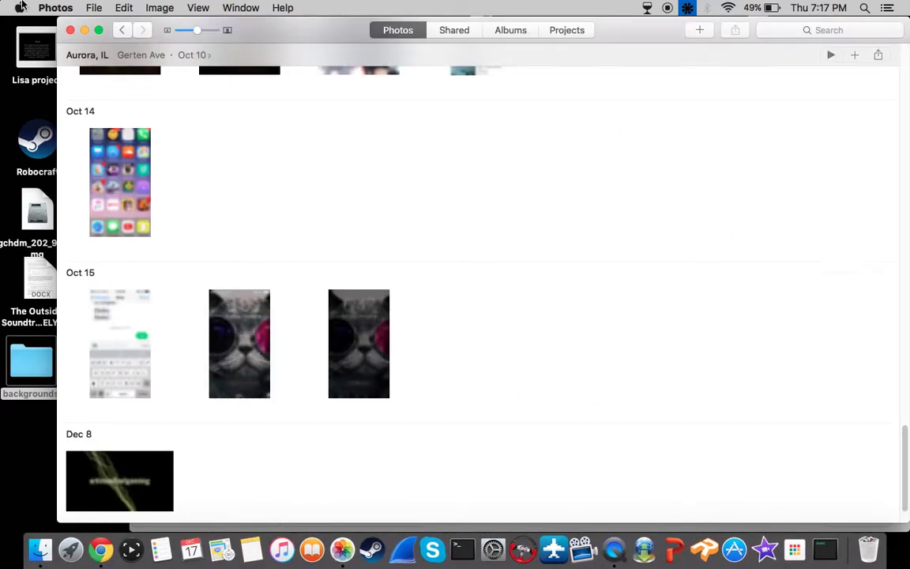
pyautogui.scroll(10, 335, 354)
pyautogui.scroll(-5, 335, 355)
pyautogui.scroll(-3, 335, 355)
pyautogui.scroll(5, 313, 272)
pyautogui.scroll(10, 313, 272)
pyautogui.scroll(15, 313, 272)
pyautogui.scroll(-2, 312, 272)
pyautogui.scroll(-5, 313, 272)
pyautogui.scroll(-5, 313, 271)
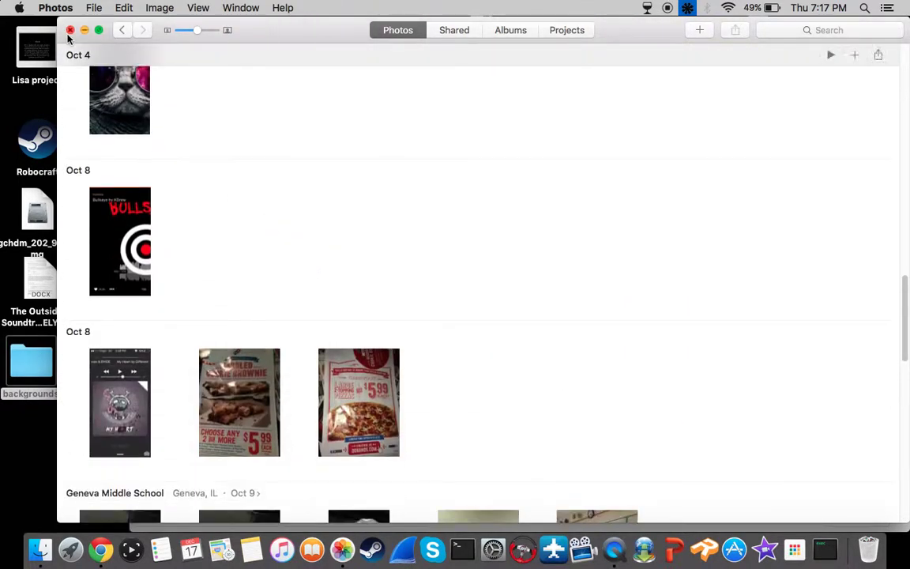
pyautogui.click(70, 30)
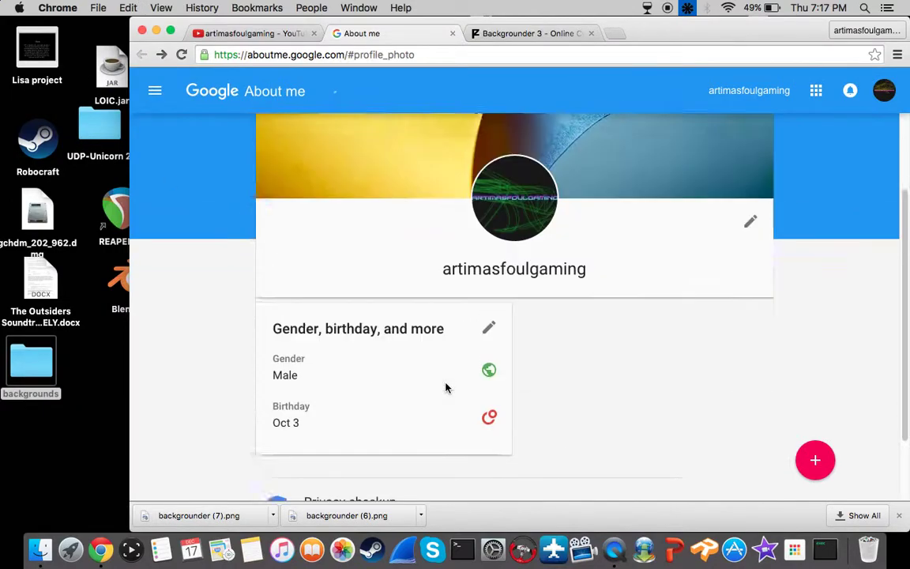
# Leave About me for the YouTube tab, then switch to the Backgrounder 3 tab.
pyautogui.click(453, 33)
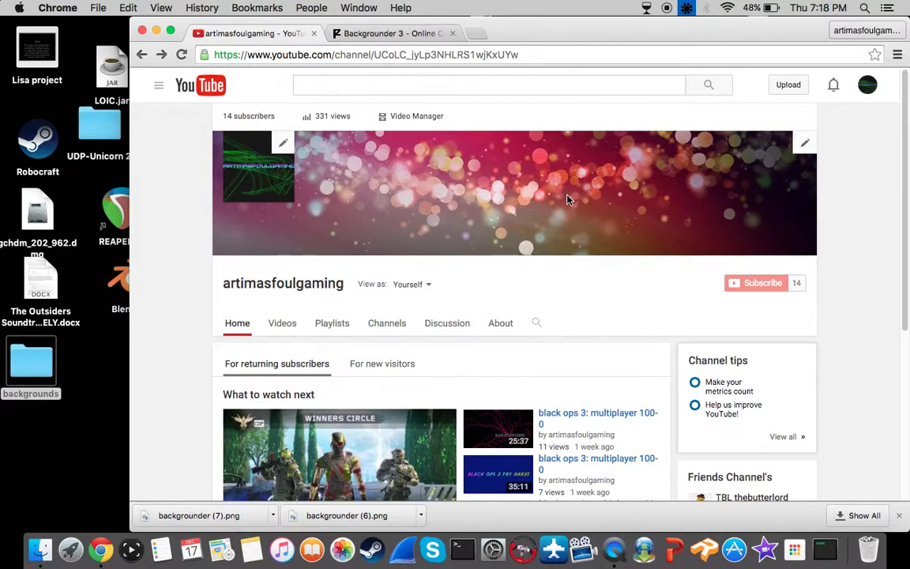
pyautogui.click(432, 34)
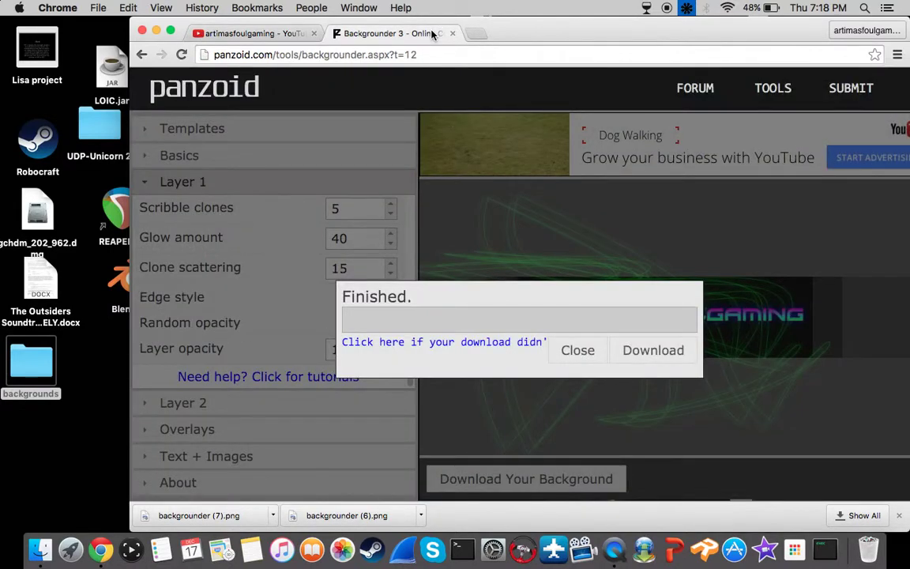
# Search Google for 'background', view the image results, then go back to the YouTube tab.
pyautogui.click(423, 50)
pyautogui.write('ba')
pyautogui.press('Return')
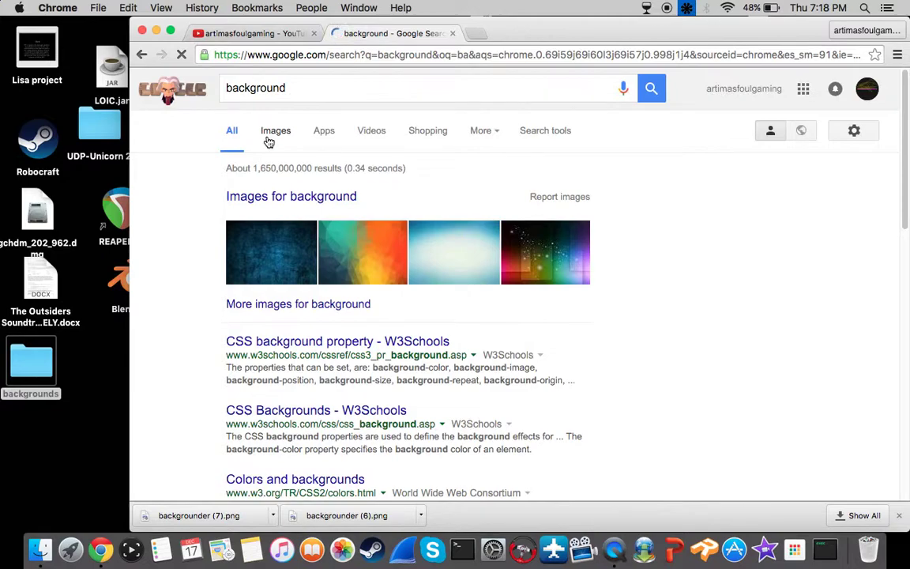
pyautogui.click(268, 142)
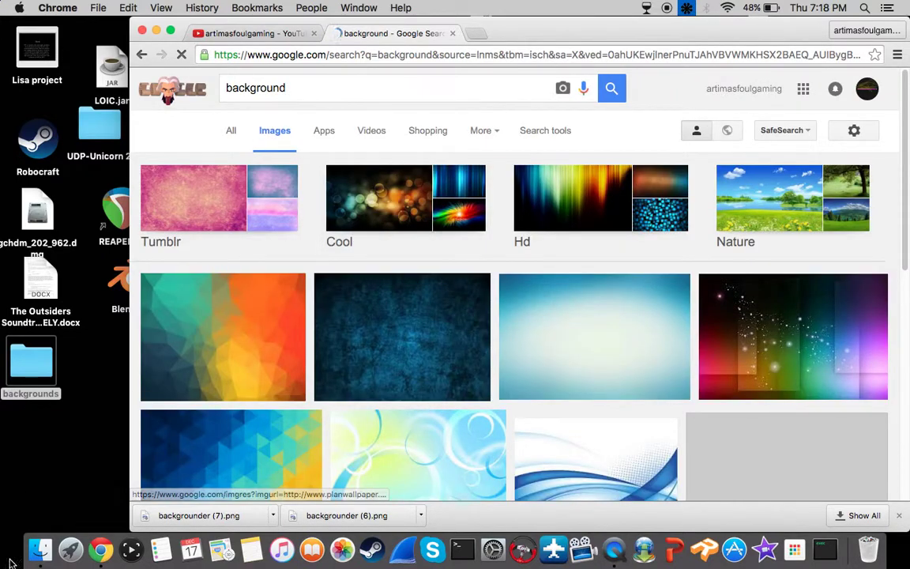
pyautogui.click(282, 32)
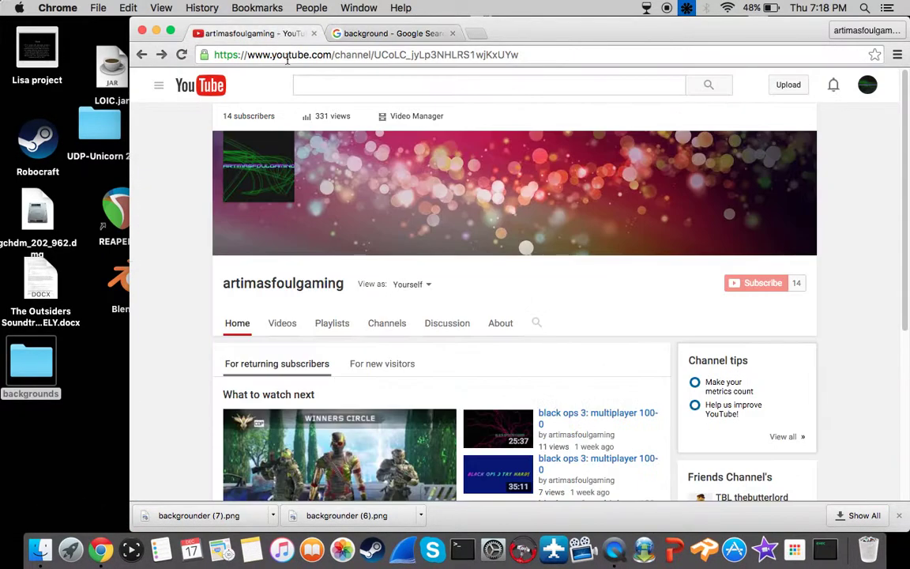
pyautogui.click(804, 143)
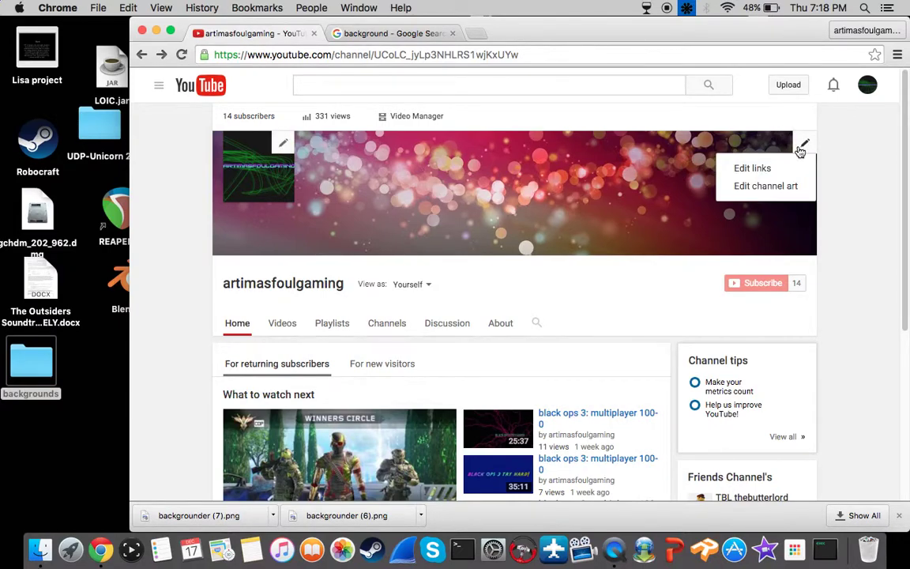
pyautogui.click(770, 185)
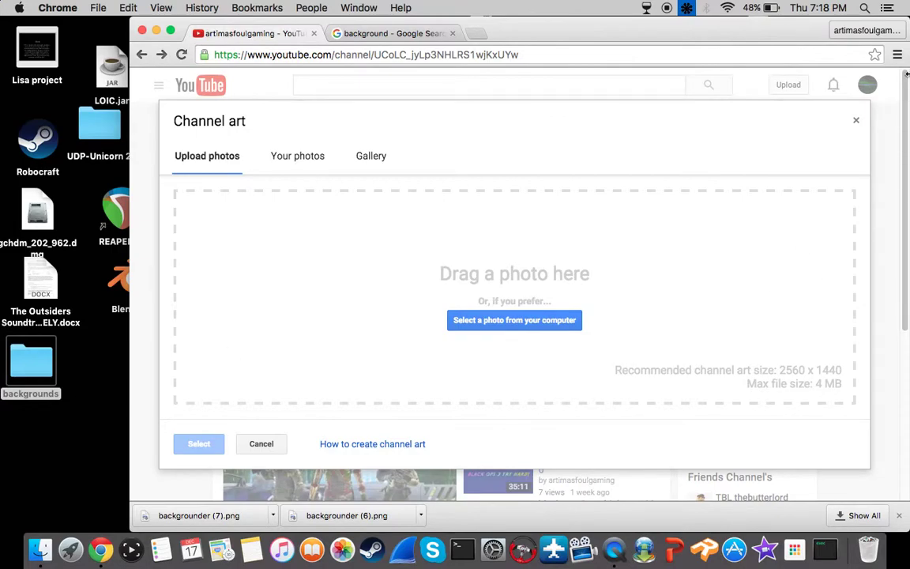
pyautogui.click(854, 120)
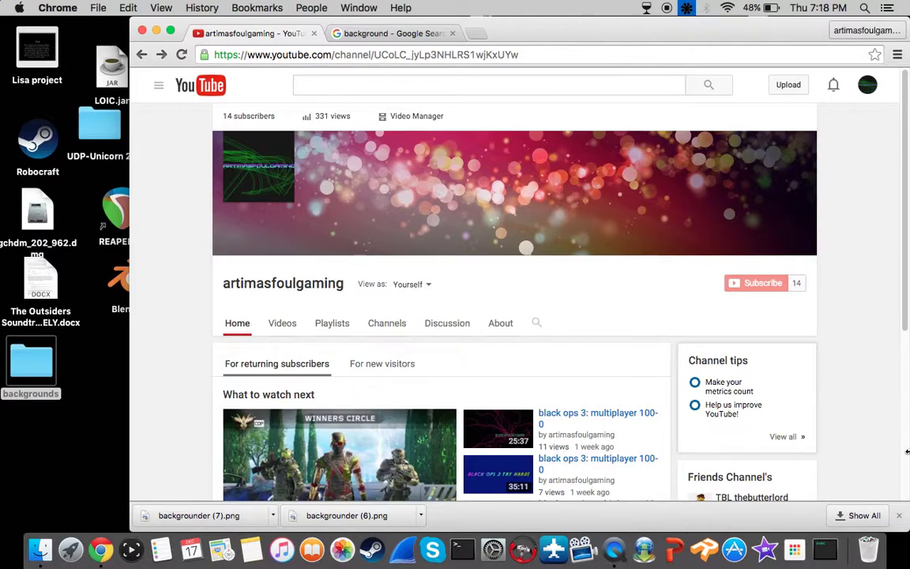
# Hide the downloads bar and inspect the channel name link in DevTools.
pyautogui.click(898, 515)
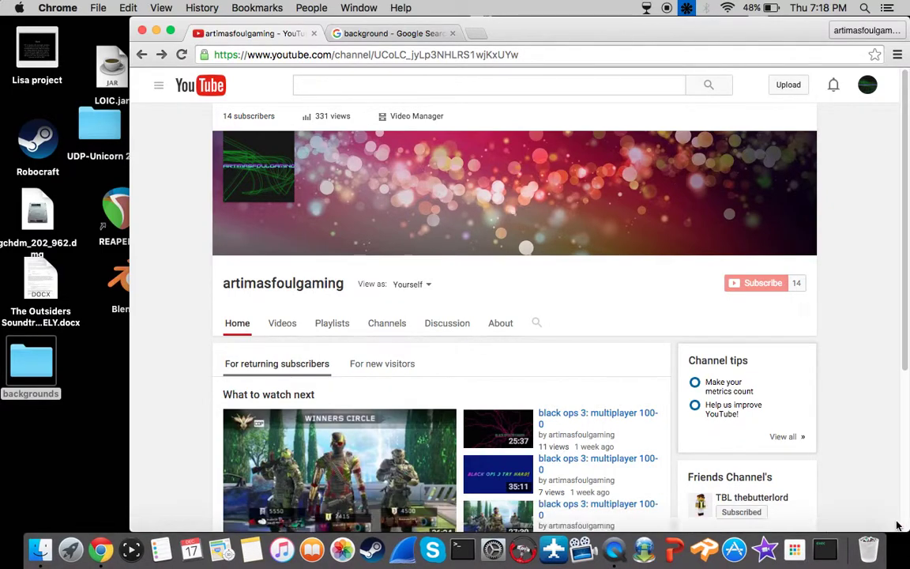
pyautogui.scroll(-5, 897, 525)
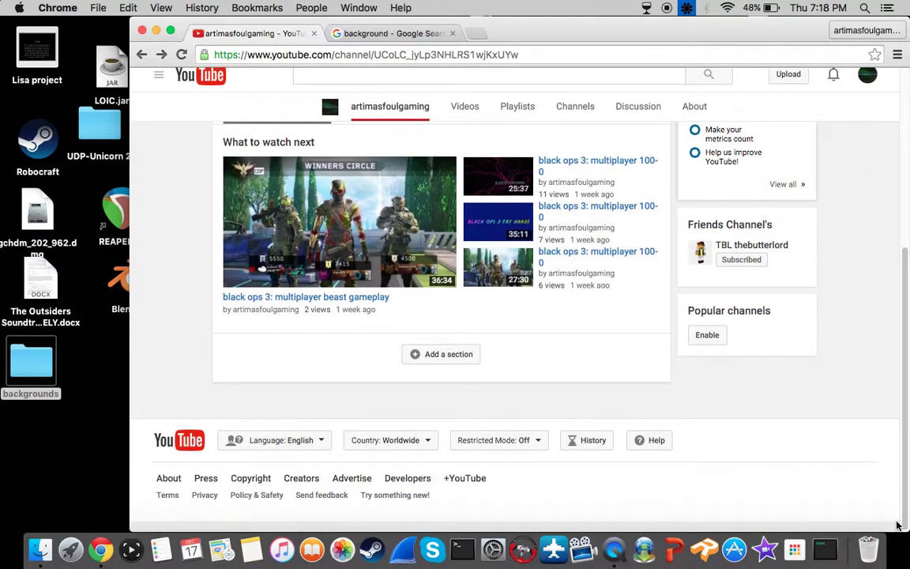
pyautogui.scroll(5, 898, 525)
pyautogui.rightClick(648, 207)
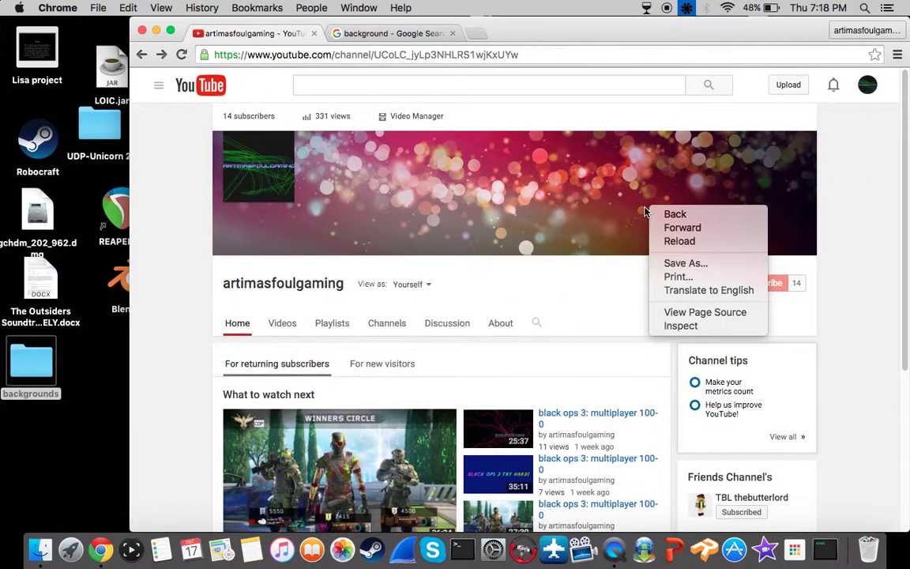
pyautogui.click(285, 286)
pyautogui.rightClick(284, 286)
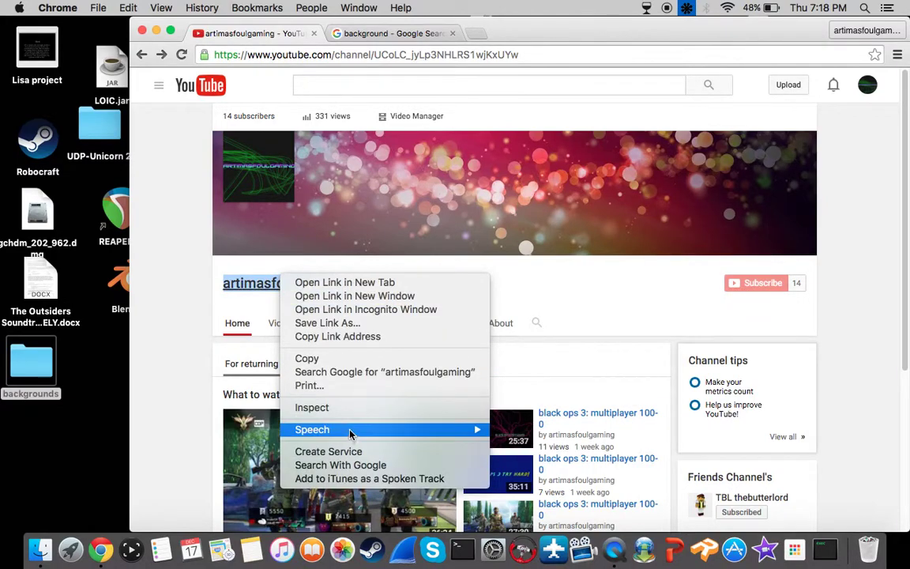
pyautogui.click(316, 407)
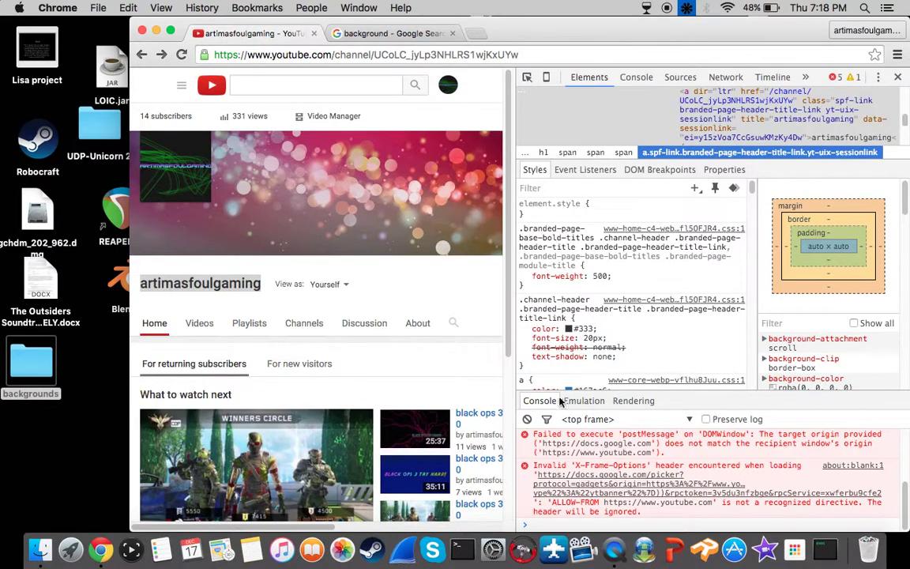
# Change the link's title attribute to 'dont forget to subscribe' and close DevTools.
pyautogui.scroll(-1, 765, 129)
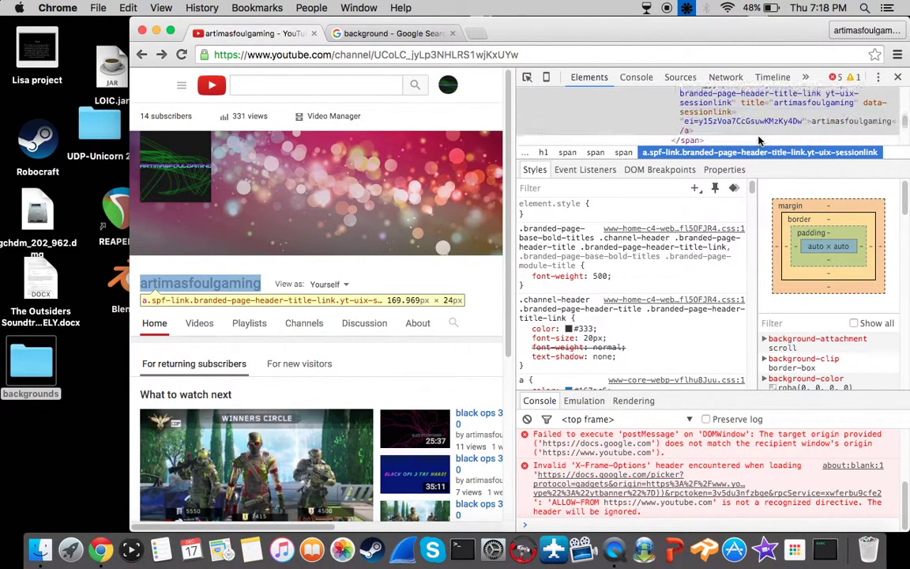
pyautogui.scroll(2, 717, 125)
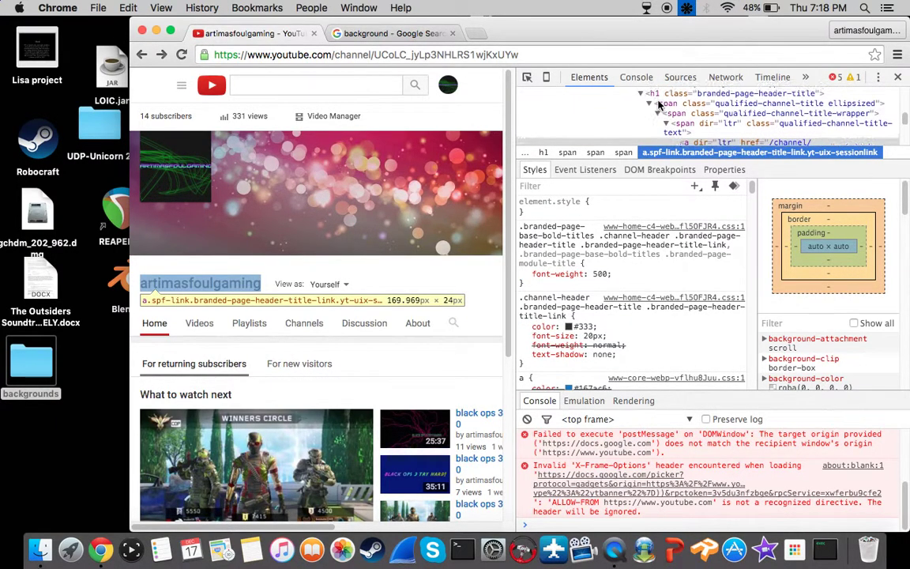
pyautogui.scroll(1, 717, 125)
pyautogui.scroll(-2, 718, 125)
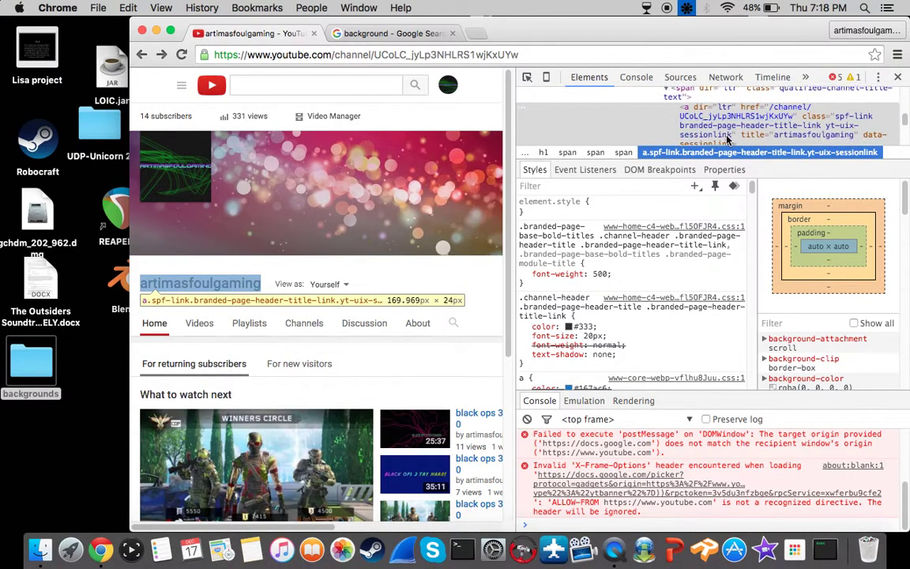
pyautogui.scroll(-2, 723, 133)
pyautogui.rightClick(786, 117)
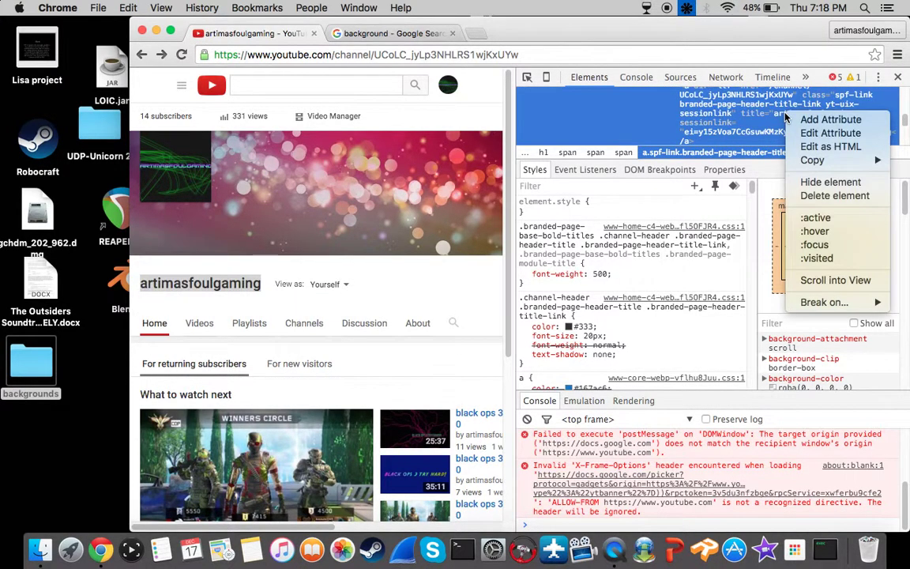
pyautogui.scroll(-2, 806, 146)
pyautogui.scroll(2, 802, 141)
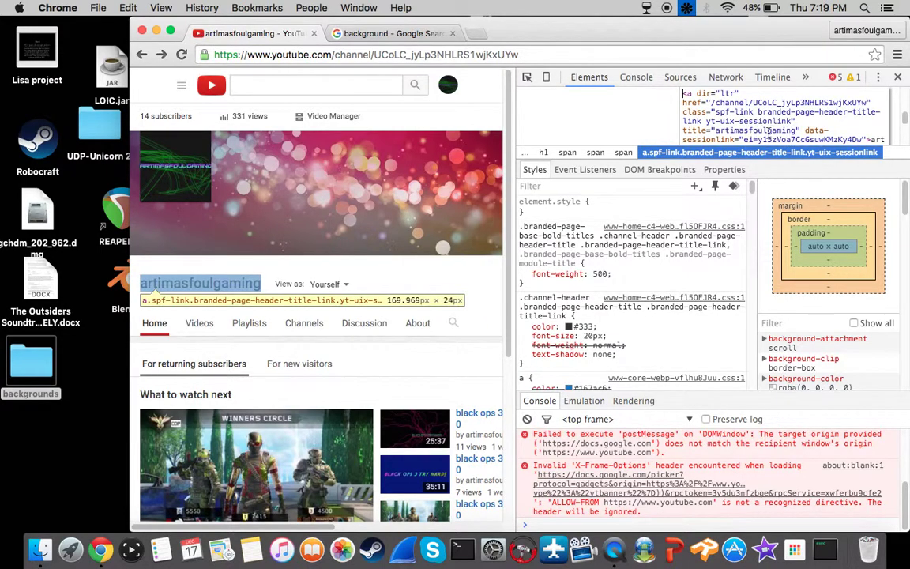
pyautogui.moveTo(798, 130); pyautogui.dragTo(724, 130)
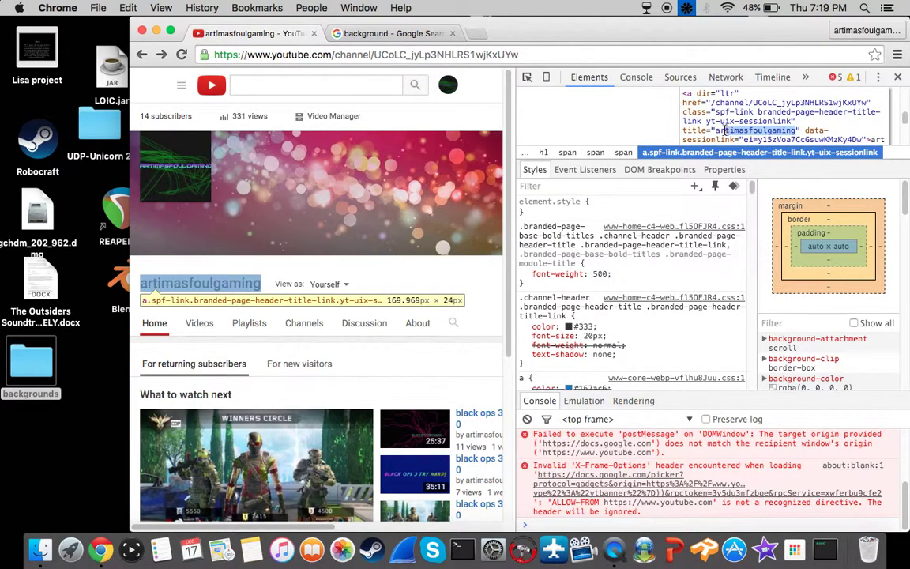
pyautogui.write('do')
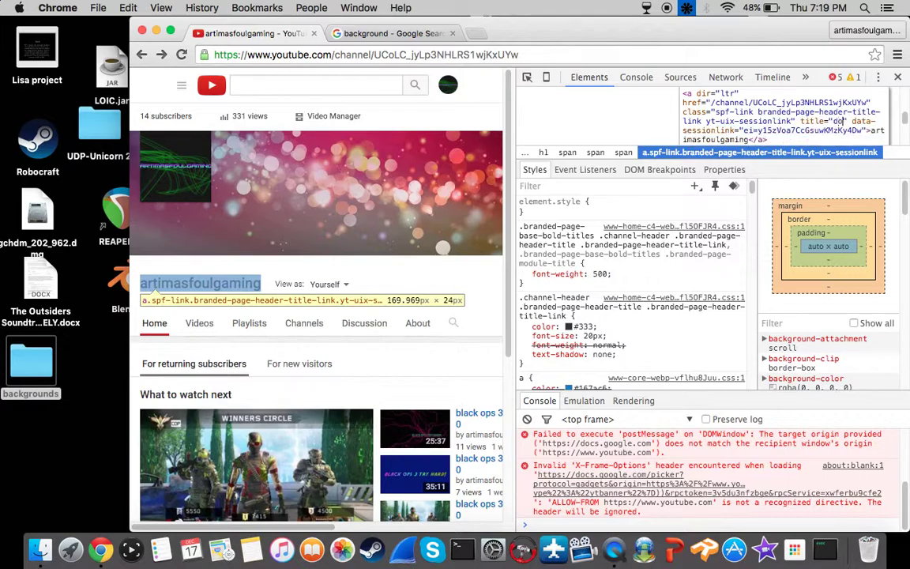
pyautogui.write('nt ')
pyautogui.write('orget')
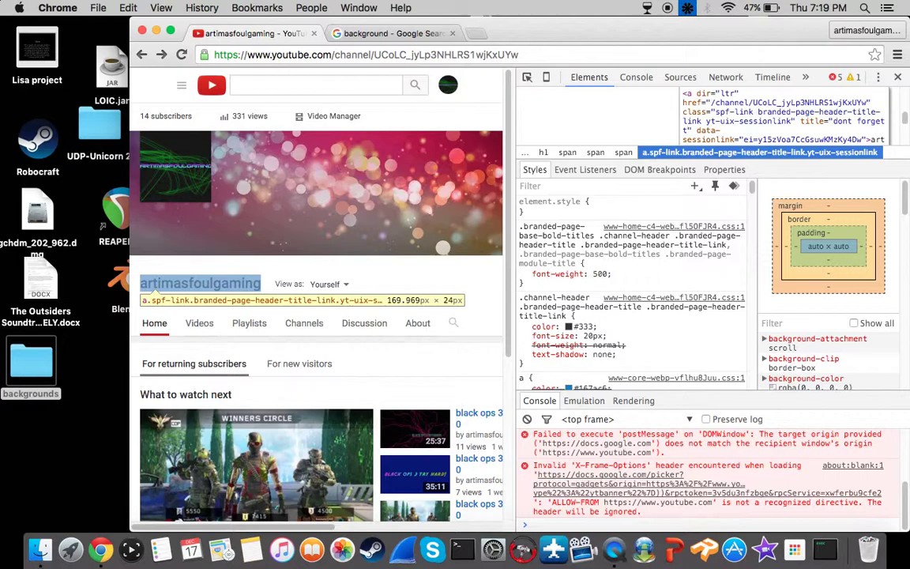
pyautogui.write('p')
pyautogui.write(' to ')
pyautogui.write('sub')
pyautogui.write('scri')
pyautogui.write('be" data-')
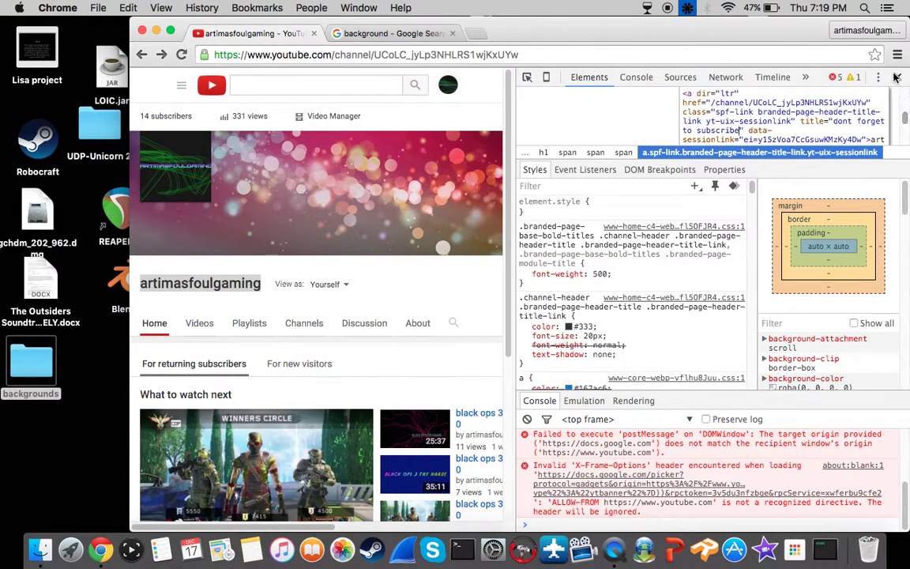
pyautogui.press('Return')
pyautogui.click(898, 77)
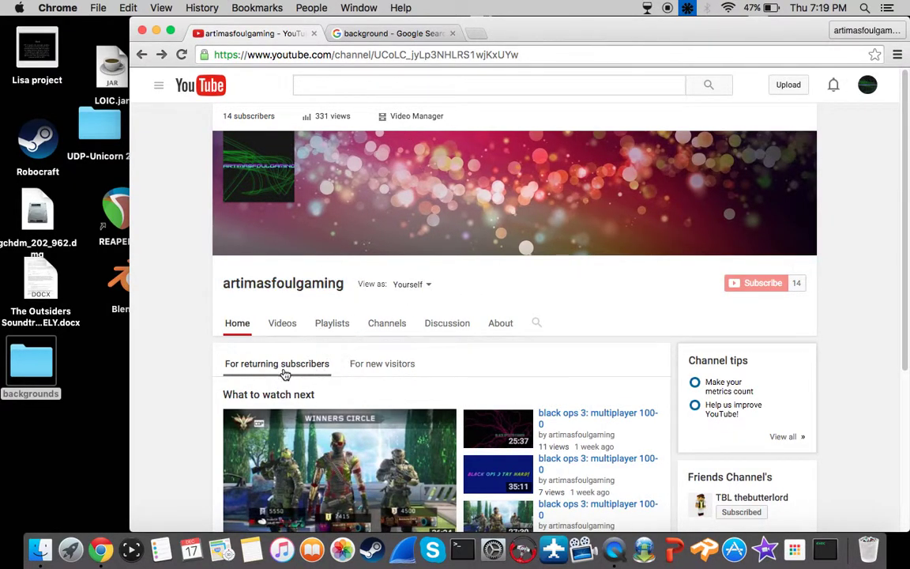
# Rewrite the channel's 'What to watch next' heading as 'Dont forget to subscribe' using DevTools' Inspect.
pyautogui.rightClick(275, 394)
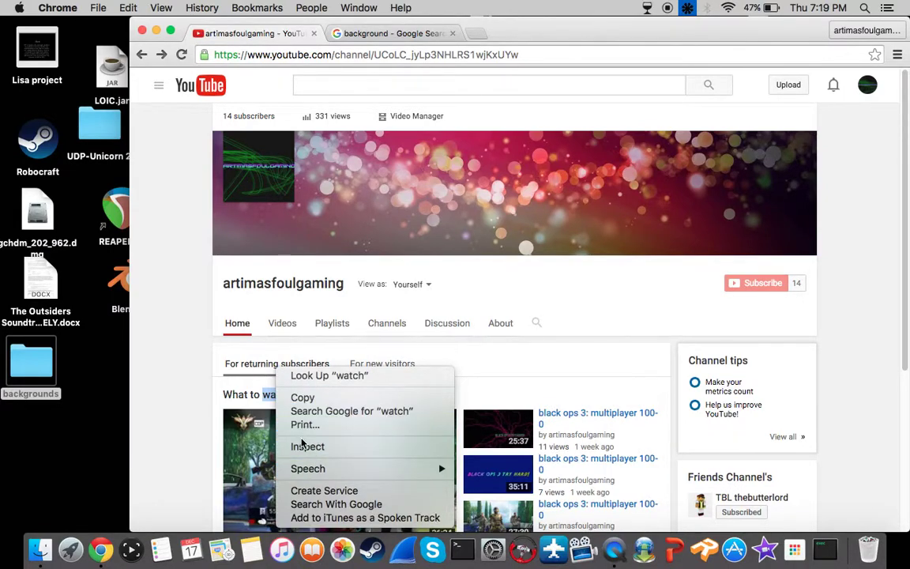
pyautogui.click(304, 446)
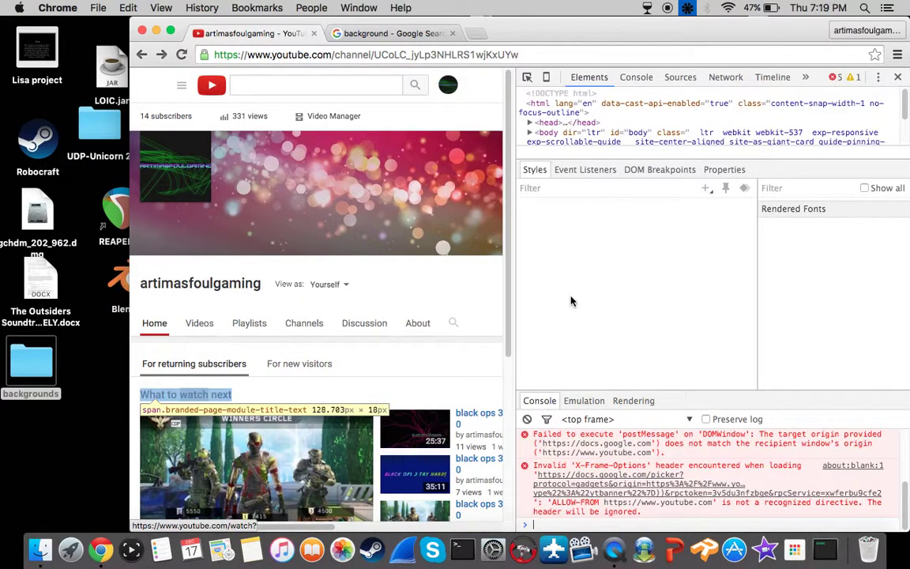
pyautogui.rightClick(804, 124)
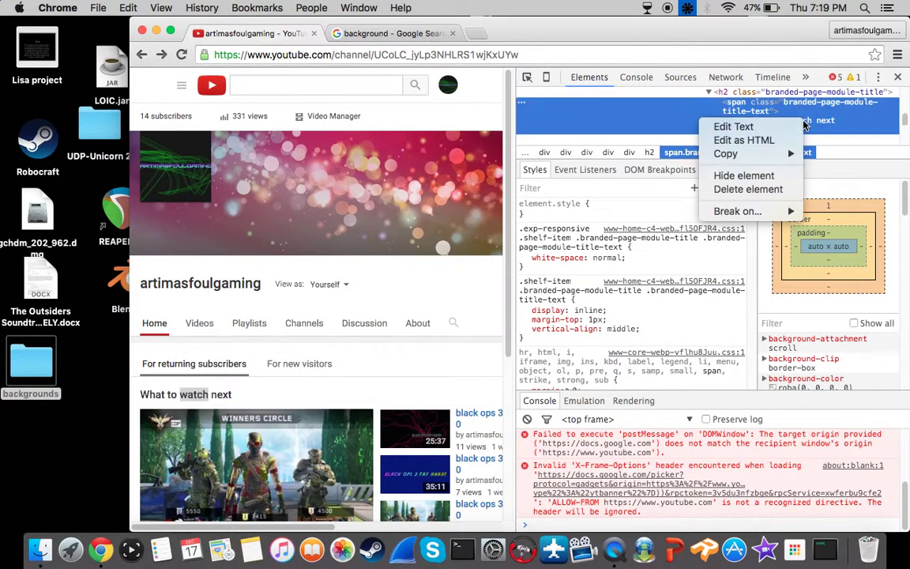
pyautogui.click(758, 138)
pyautogui.write('Dont forget to subscribe')
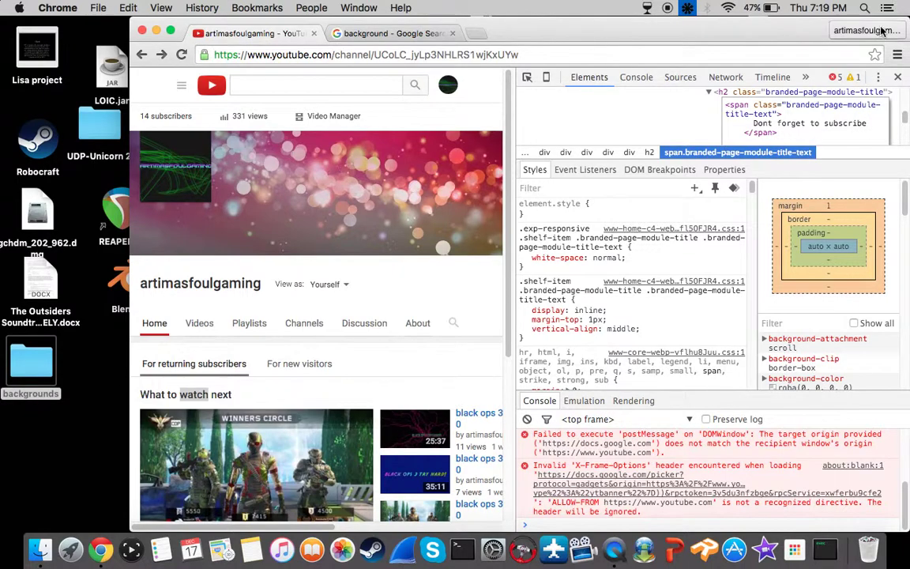
pyautogui.click(898, 77)
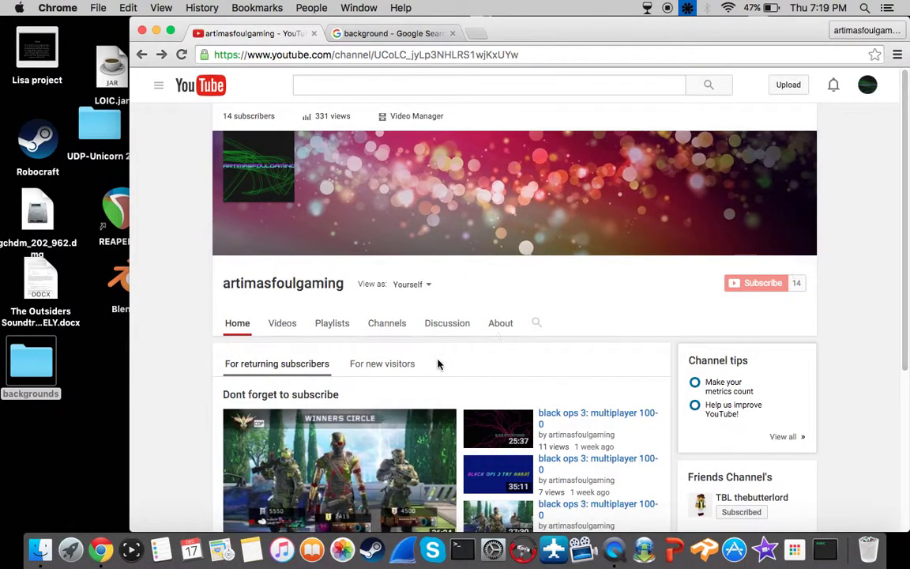